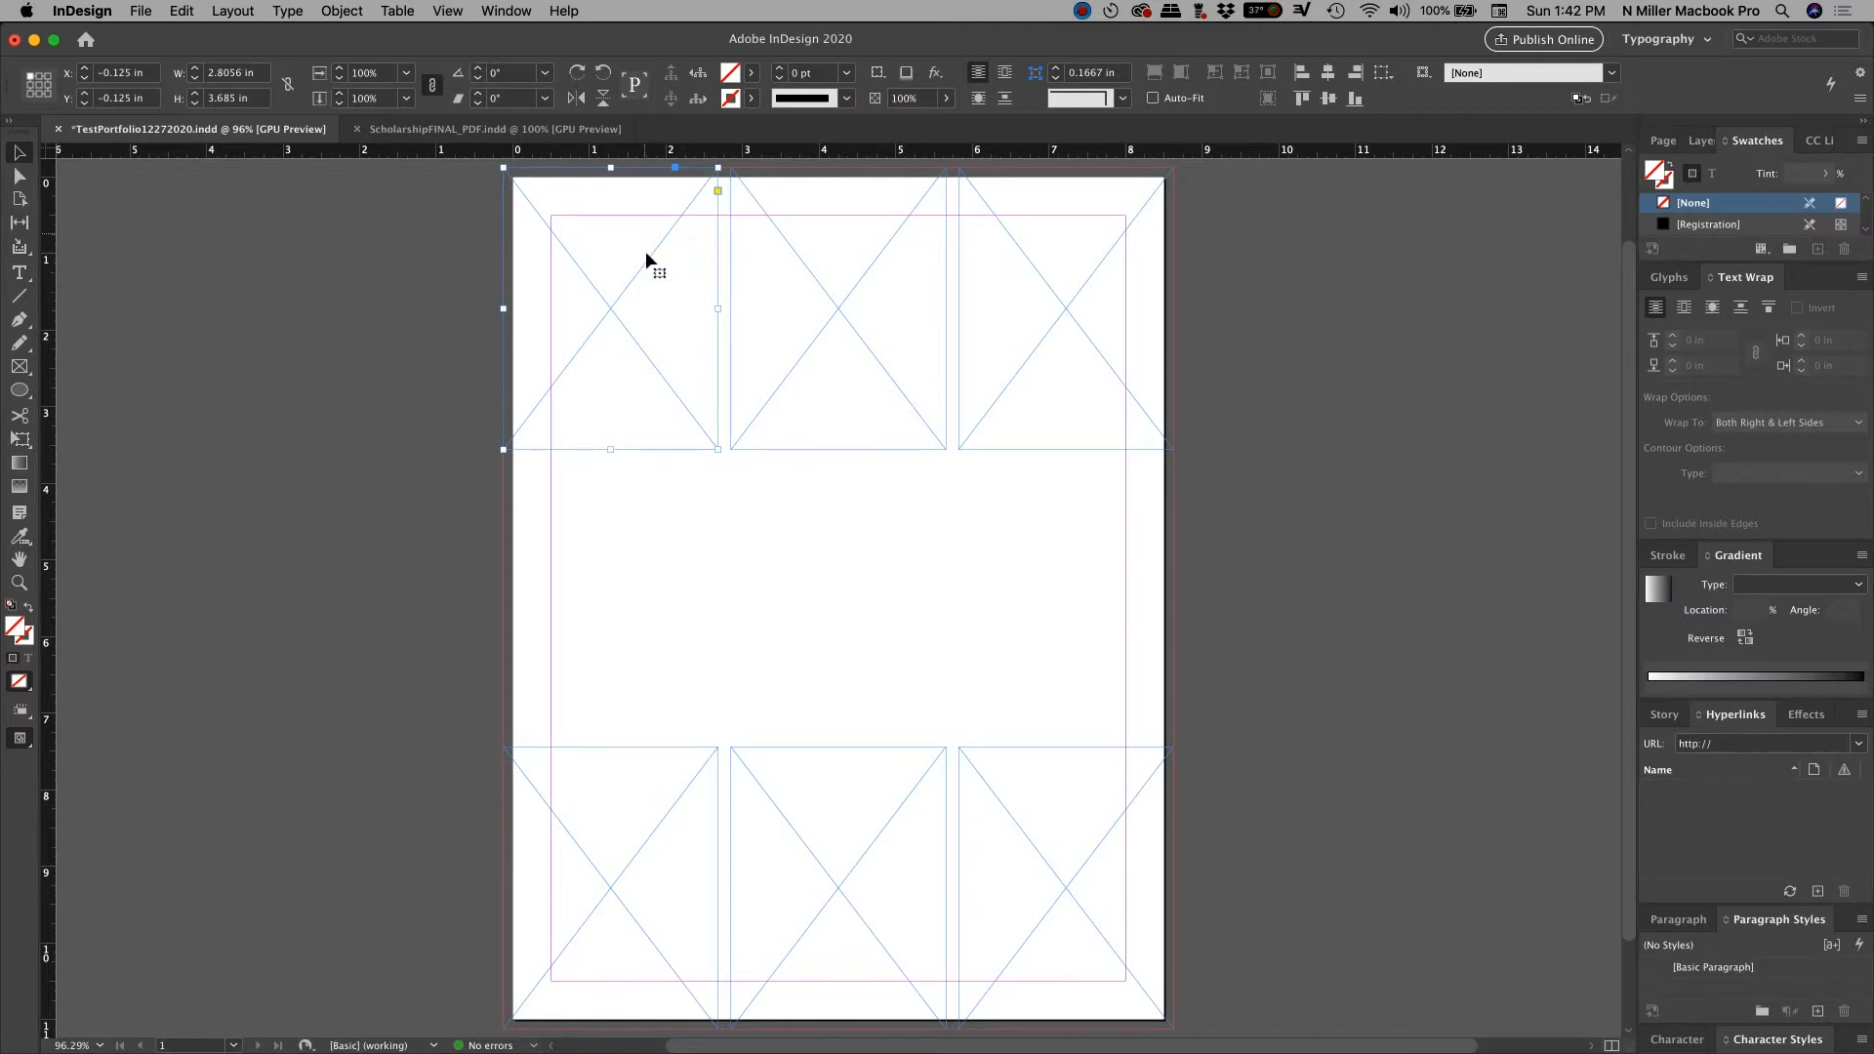
- Start placing a file in the page's top-left frame and browse to Desktop > Test Indesign > Images
left_click(144, 11)
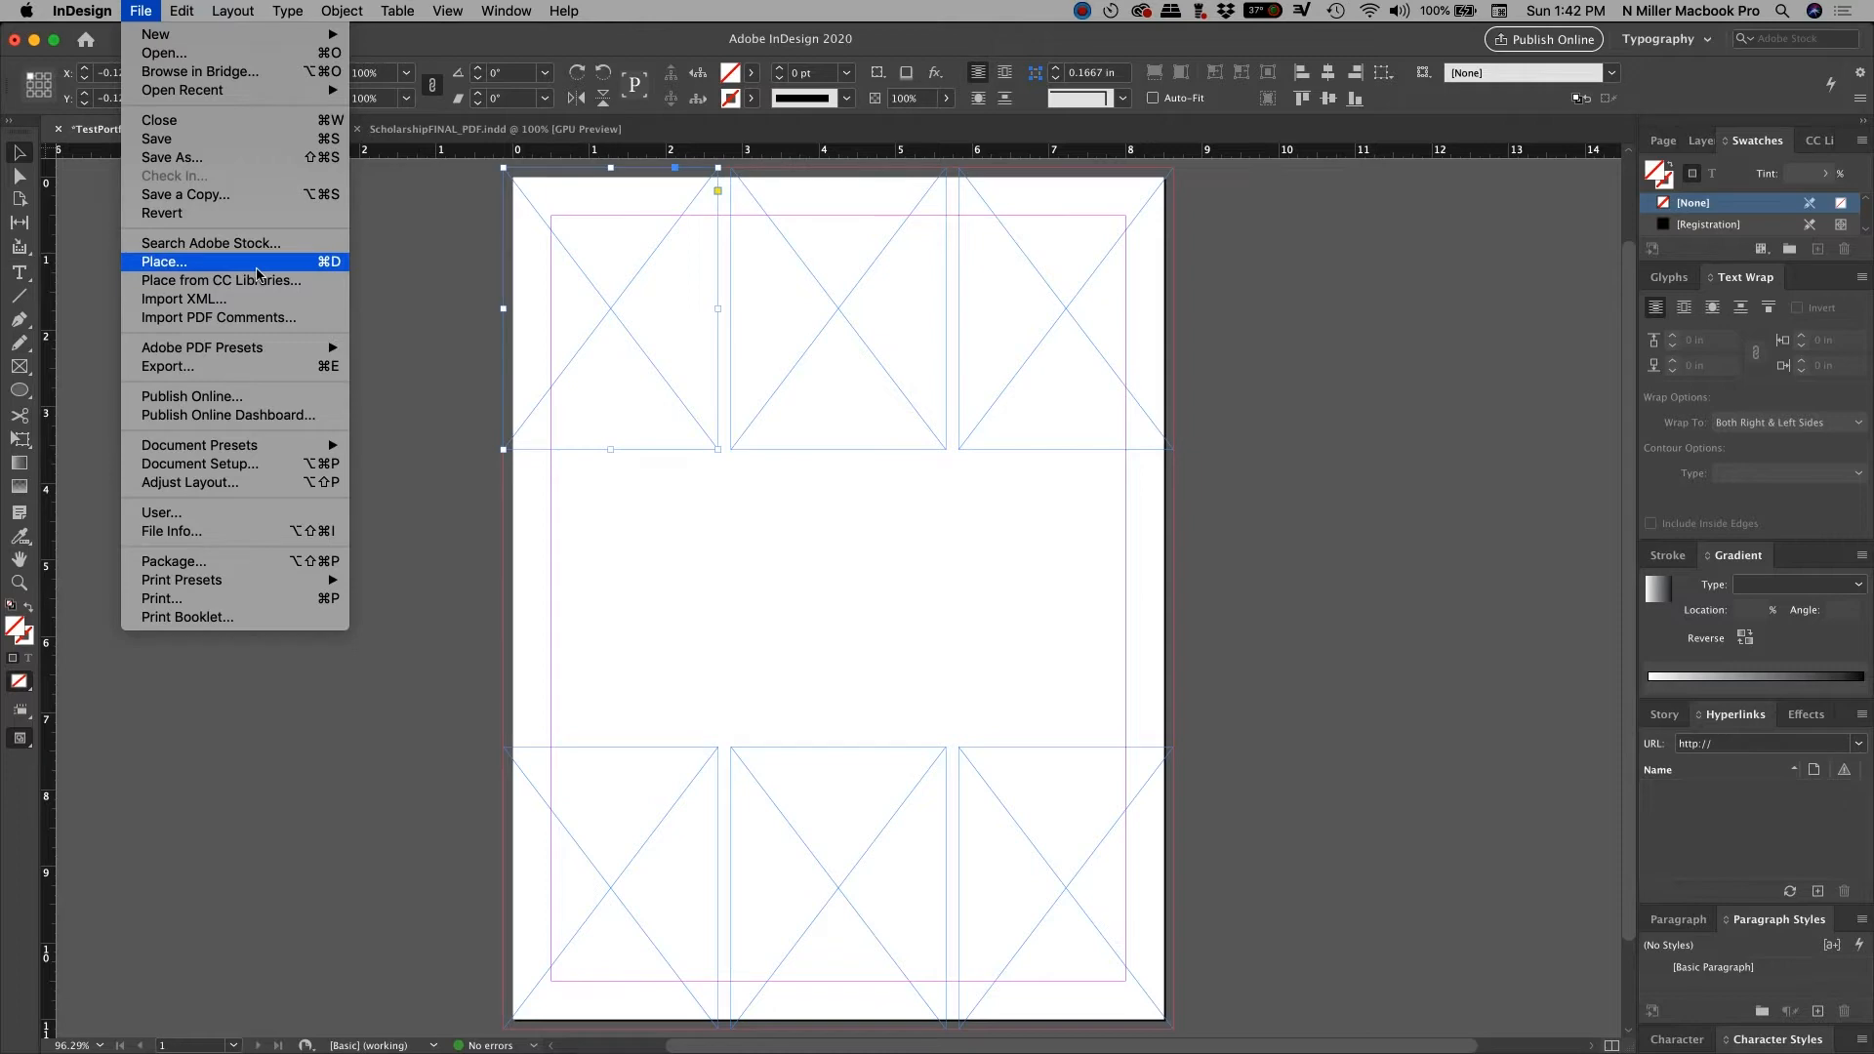
left_click(257, 272)
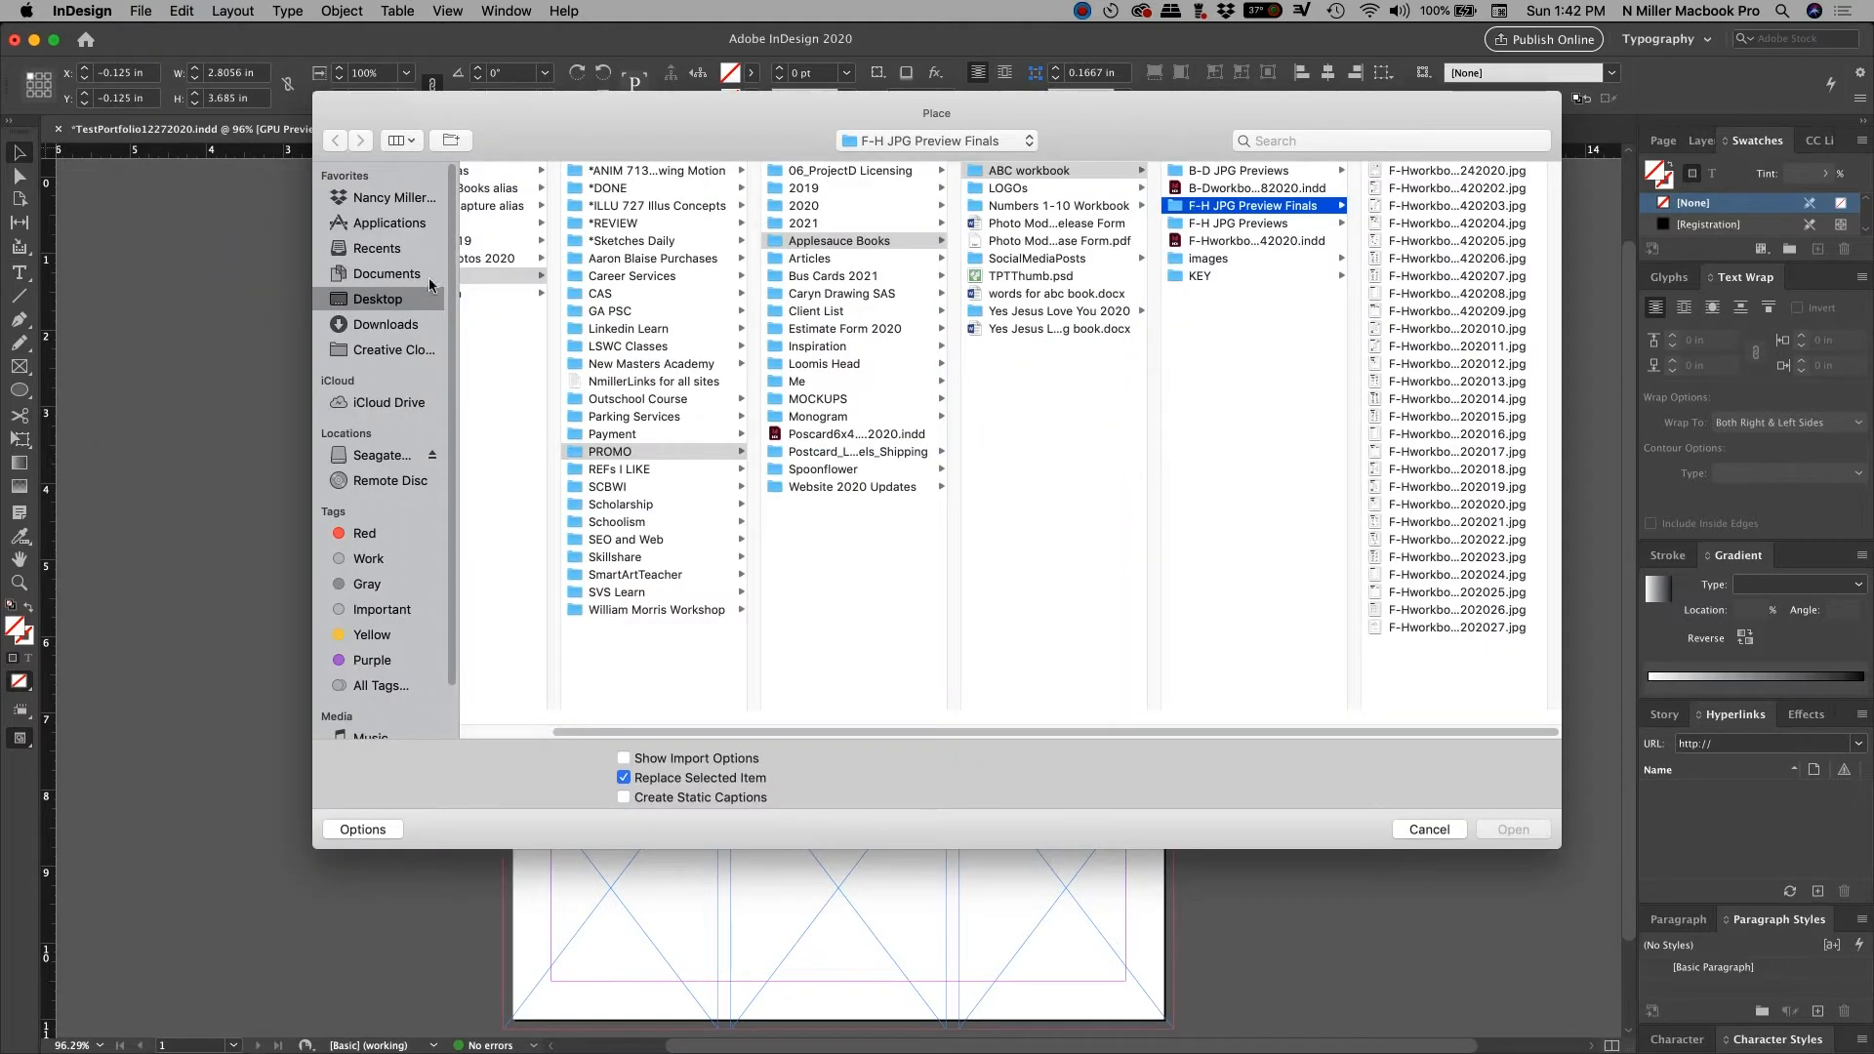
left_click(387, 302)
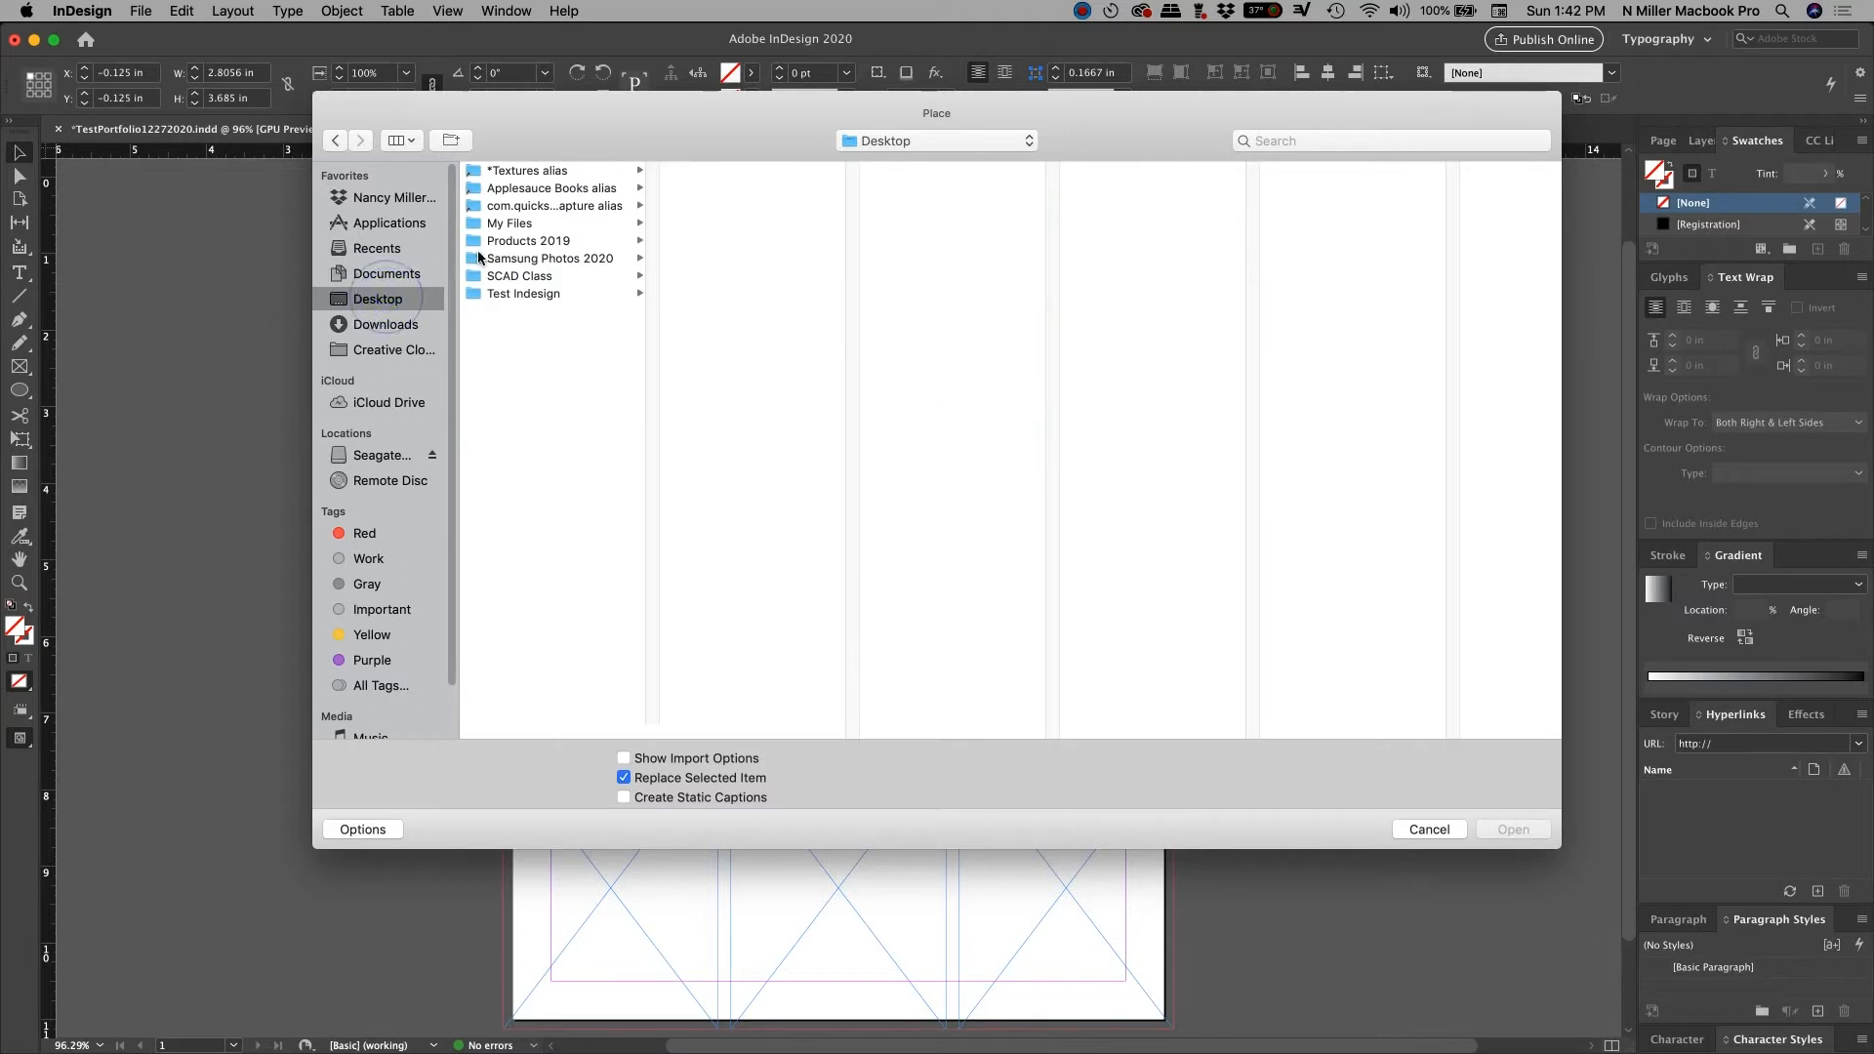
left_click(597, 293)
left_click(705, 187)
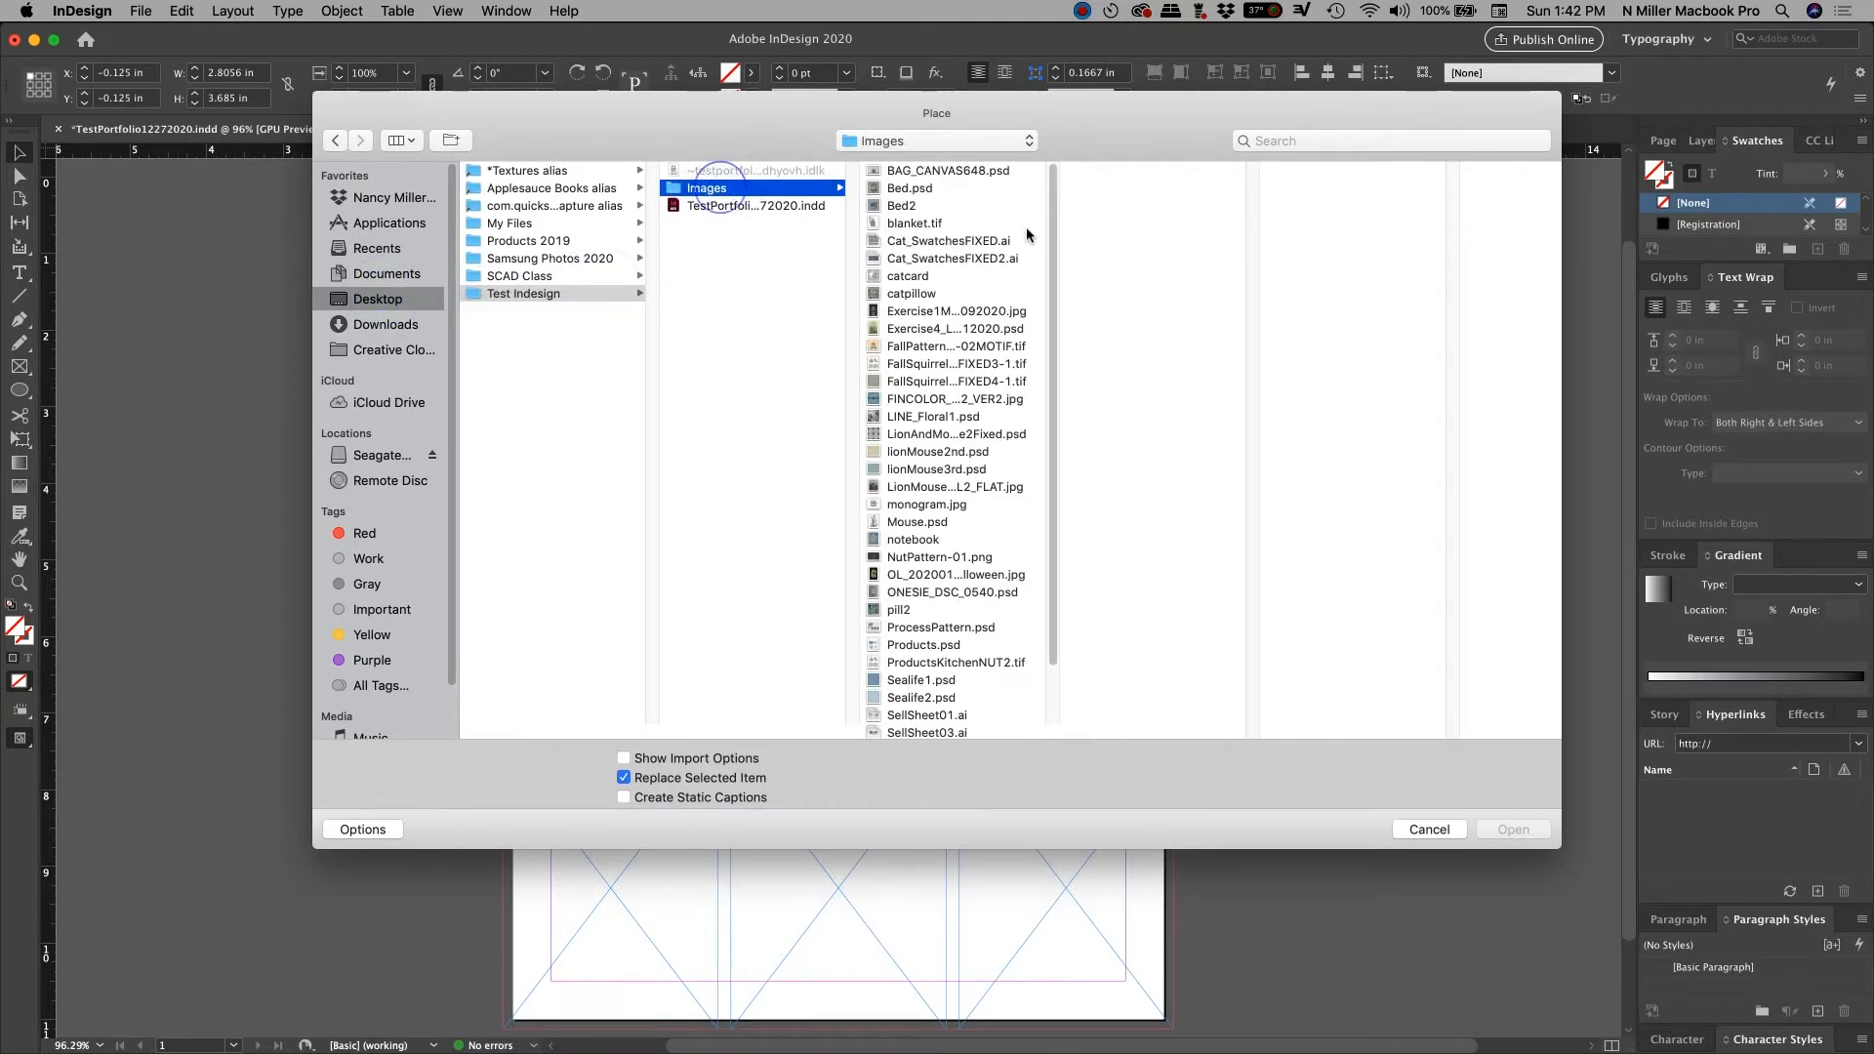
- Preview the artwork files in the Images folder, comparing greeting cards, patterns and product mockups as candidates for the frame
left_click(955, 204)
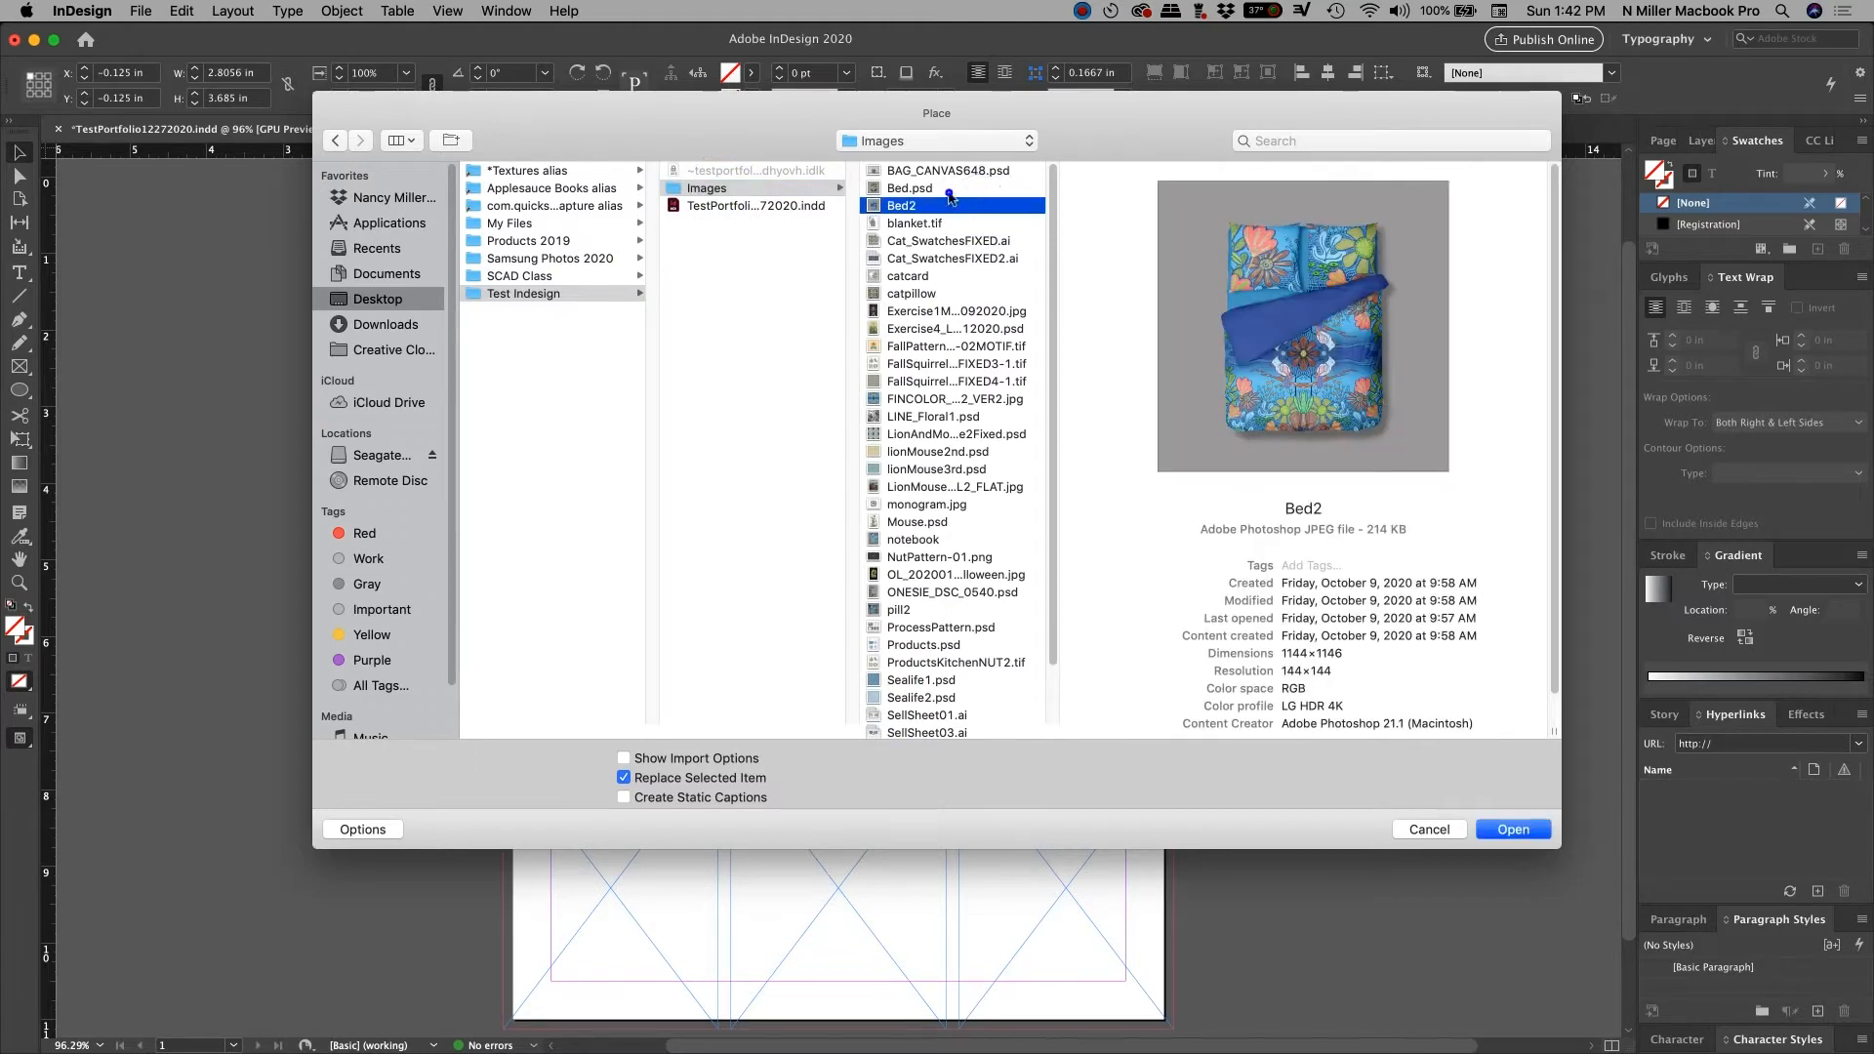
left_click(952, 310)
left_click(957, 345)
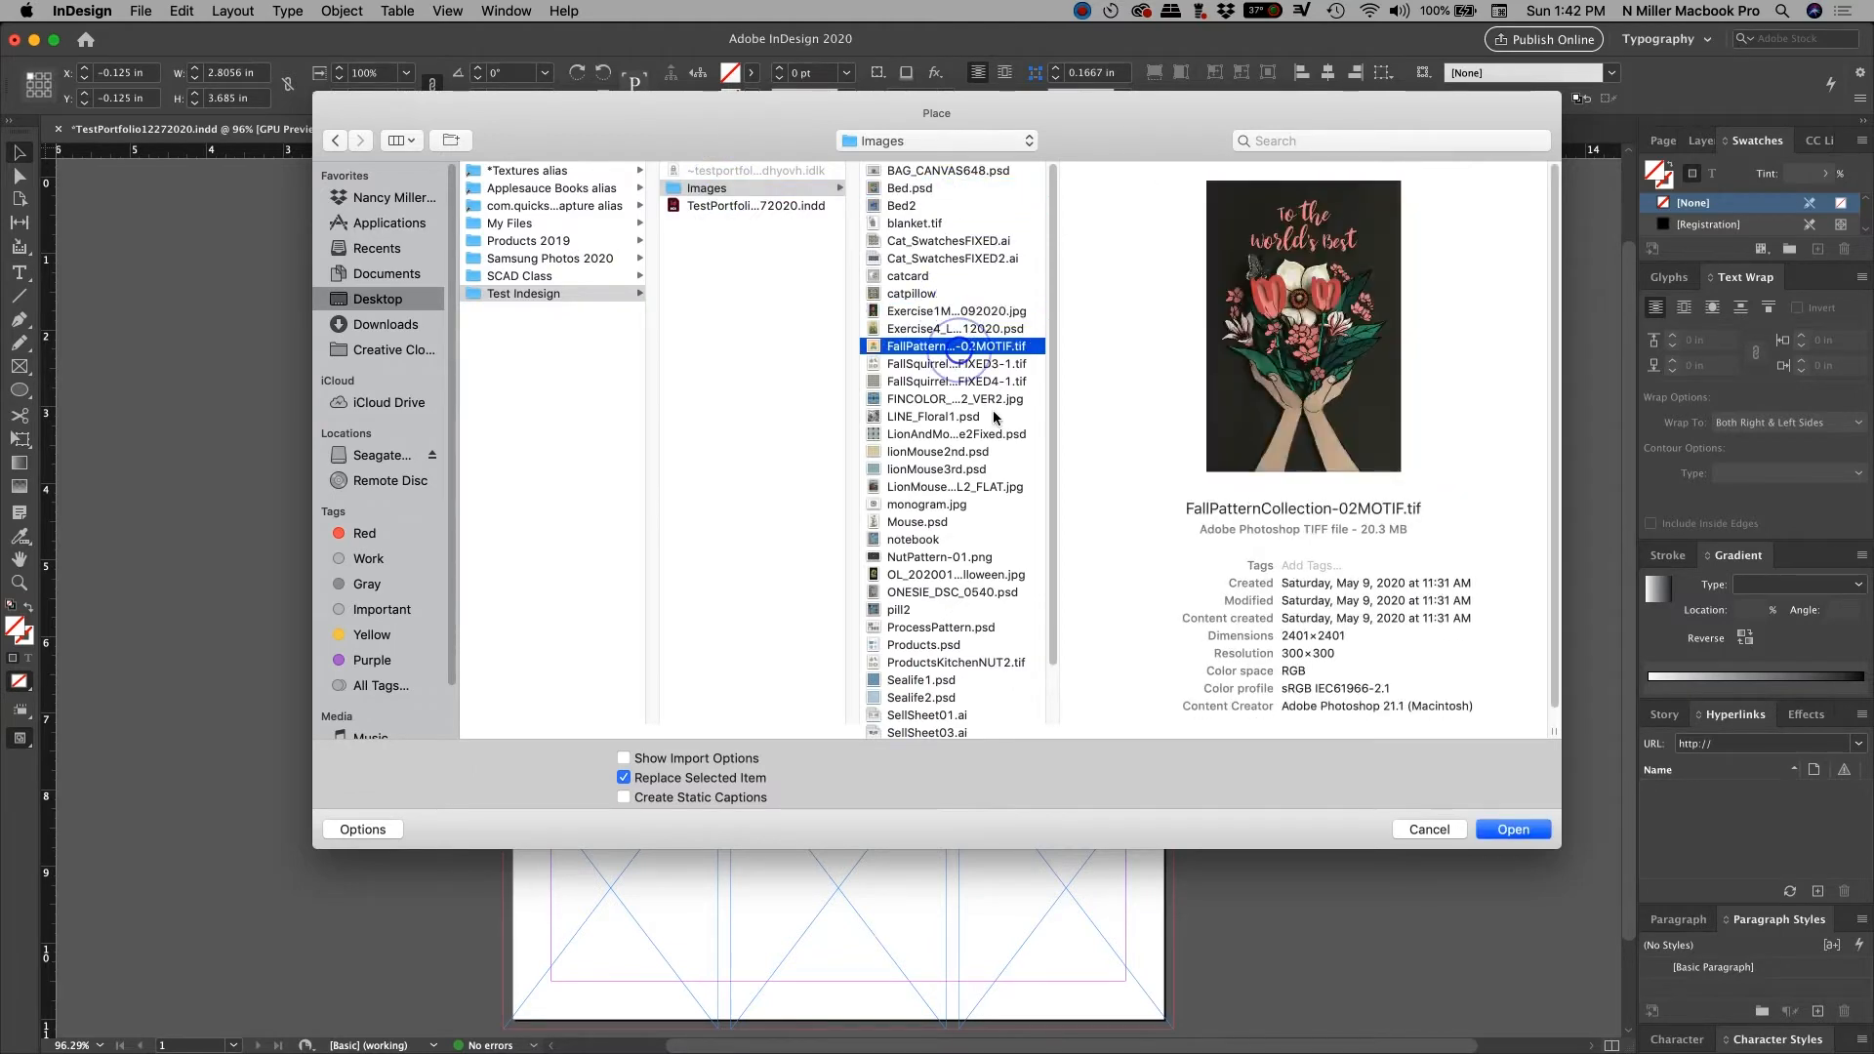
left_click(993, 416)
left_click(976, 469)
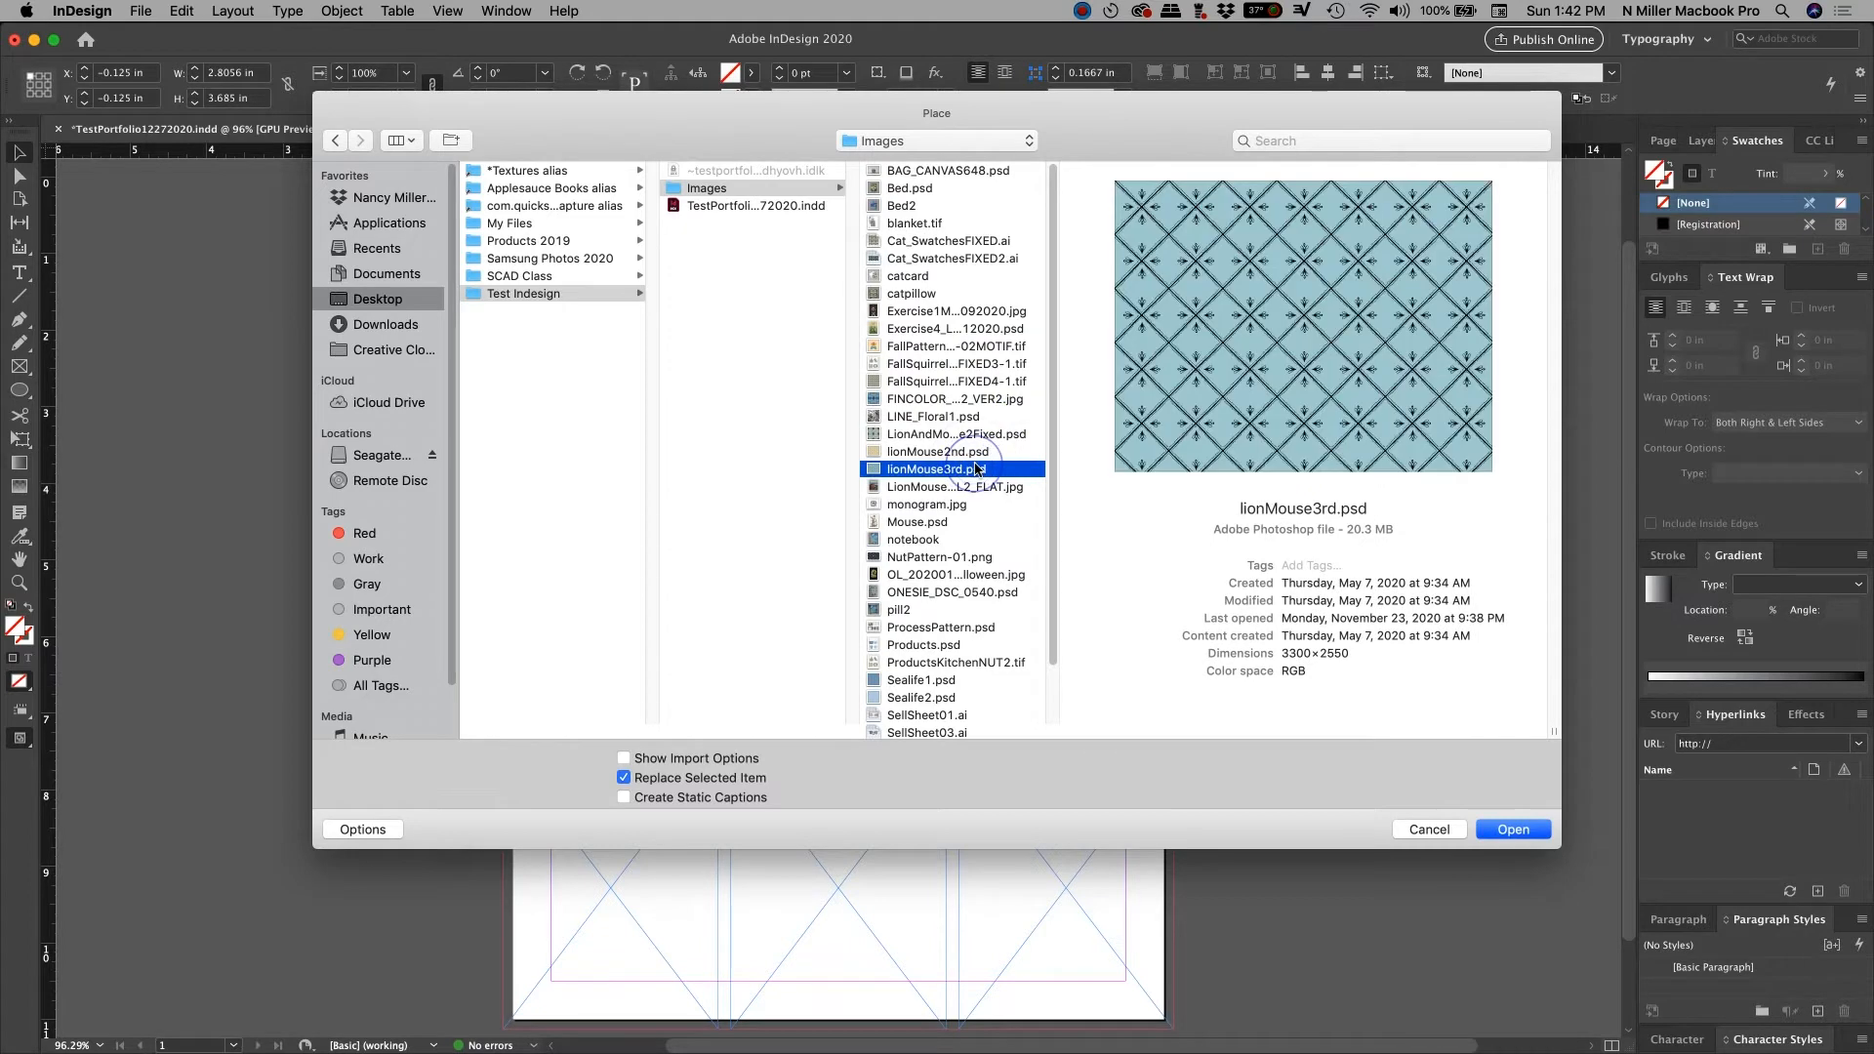
scroll(976, 468, "down", 2)
left_click(976, 466)
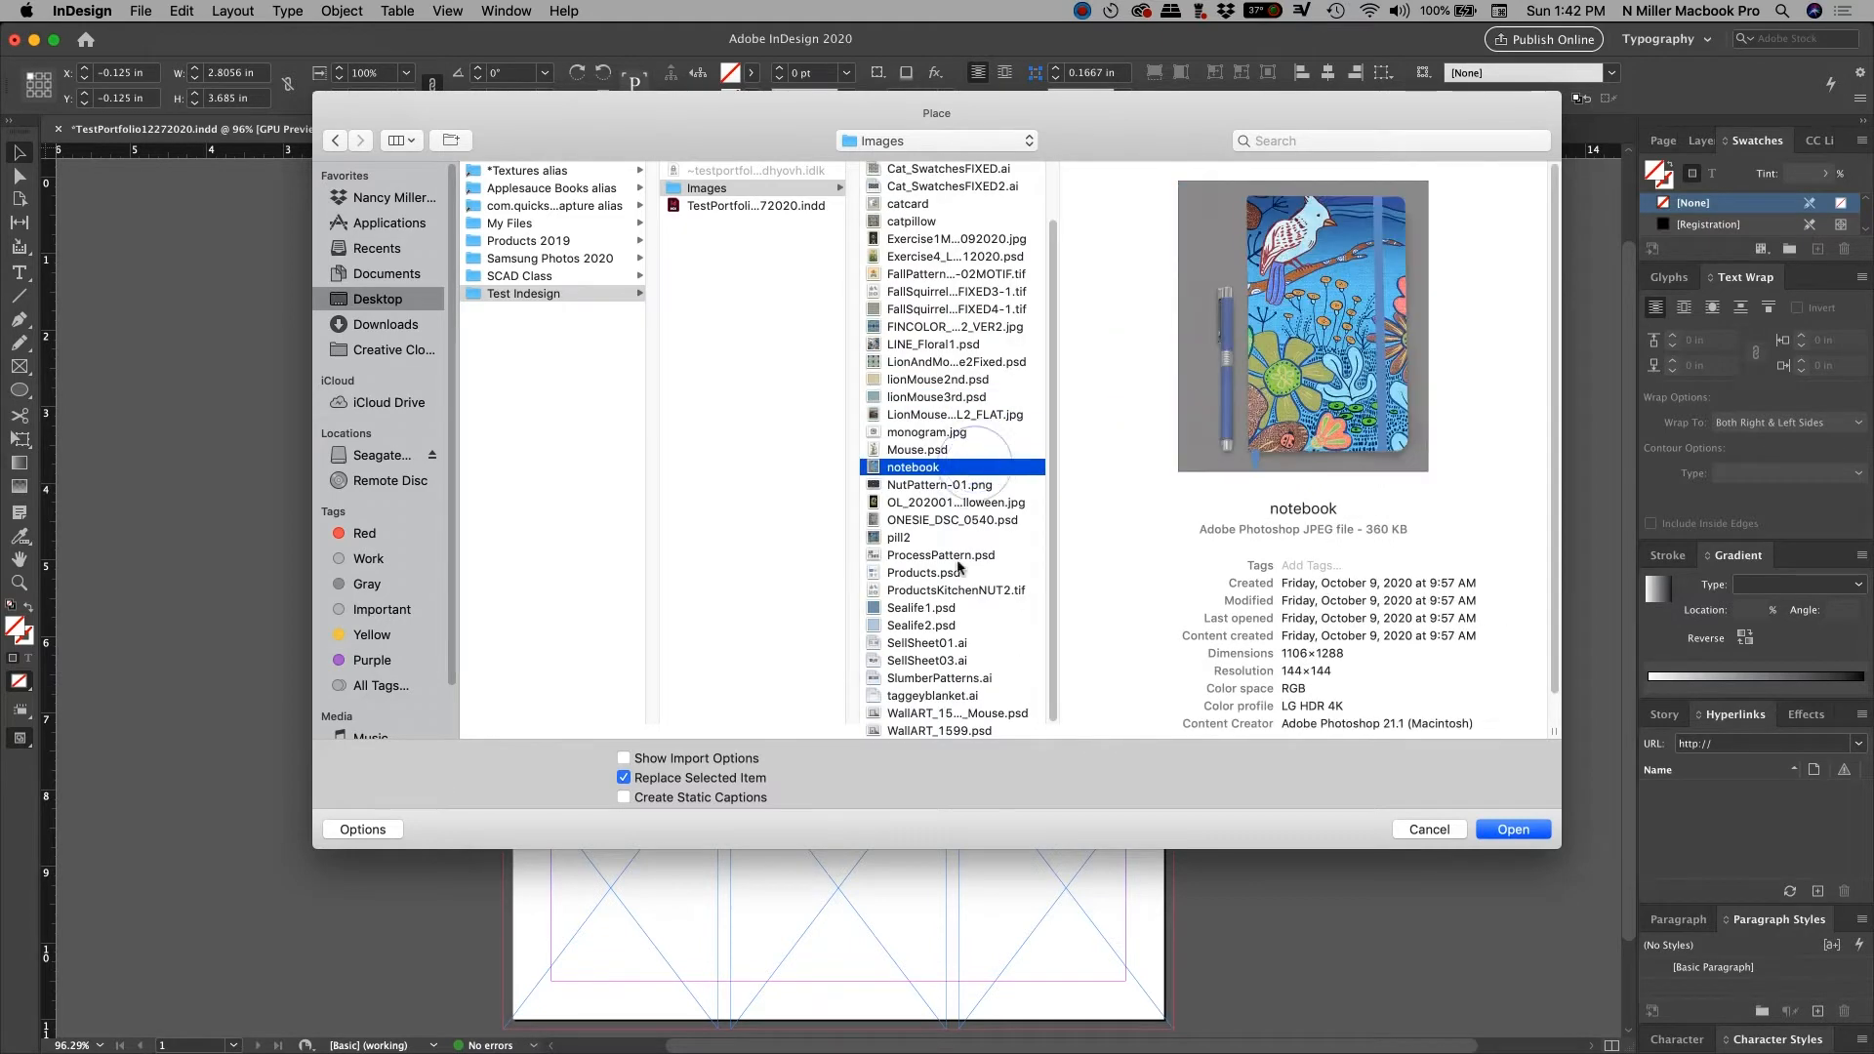
left_click(933, 606)
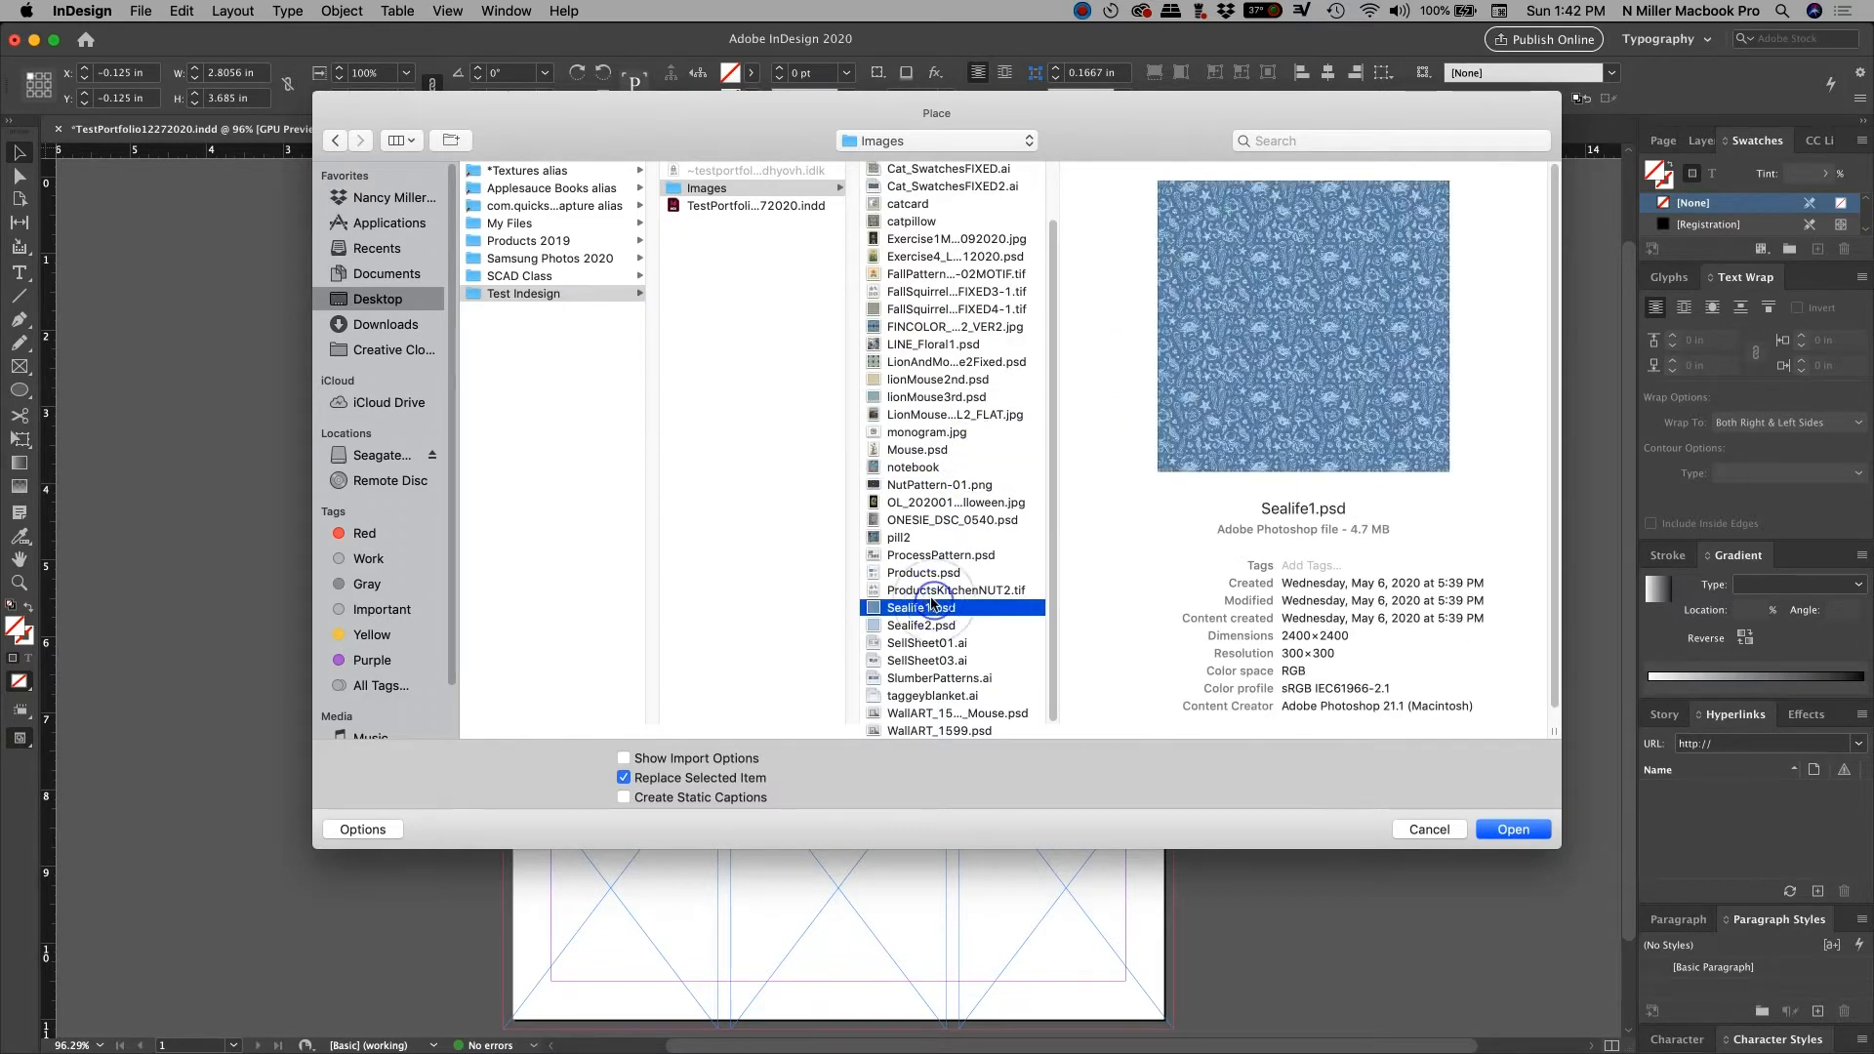
left_click(1001, 361)
left_click(986, 256)
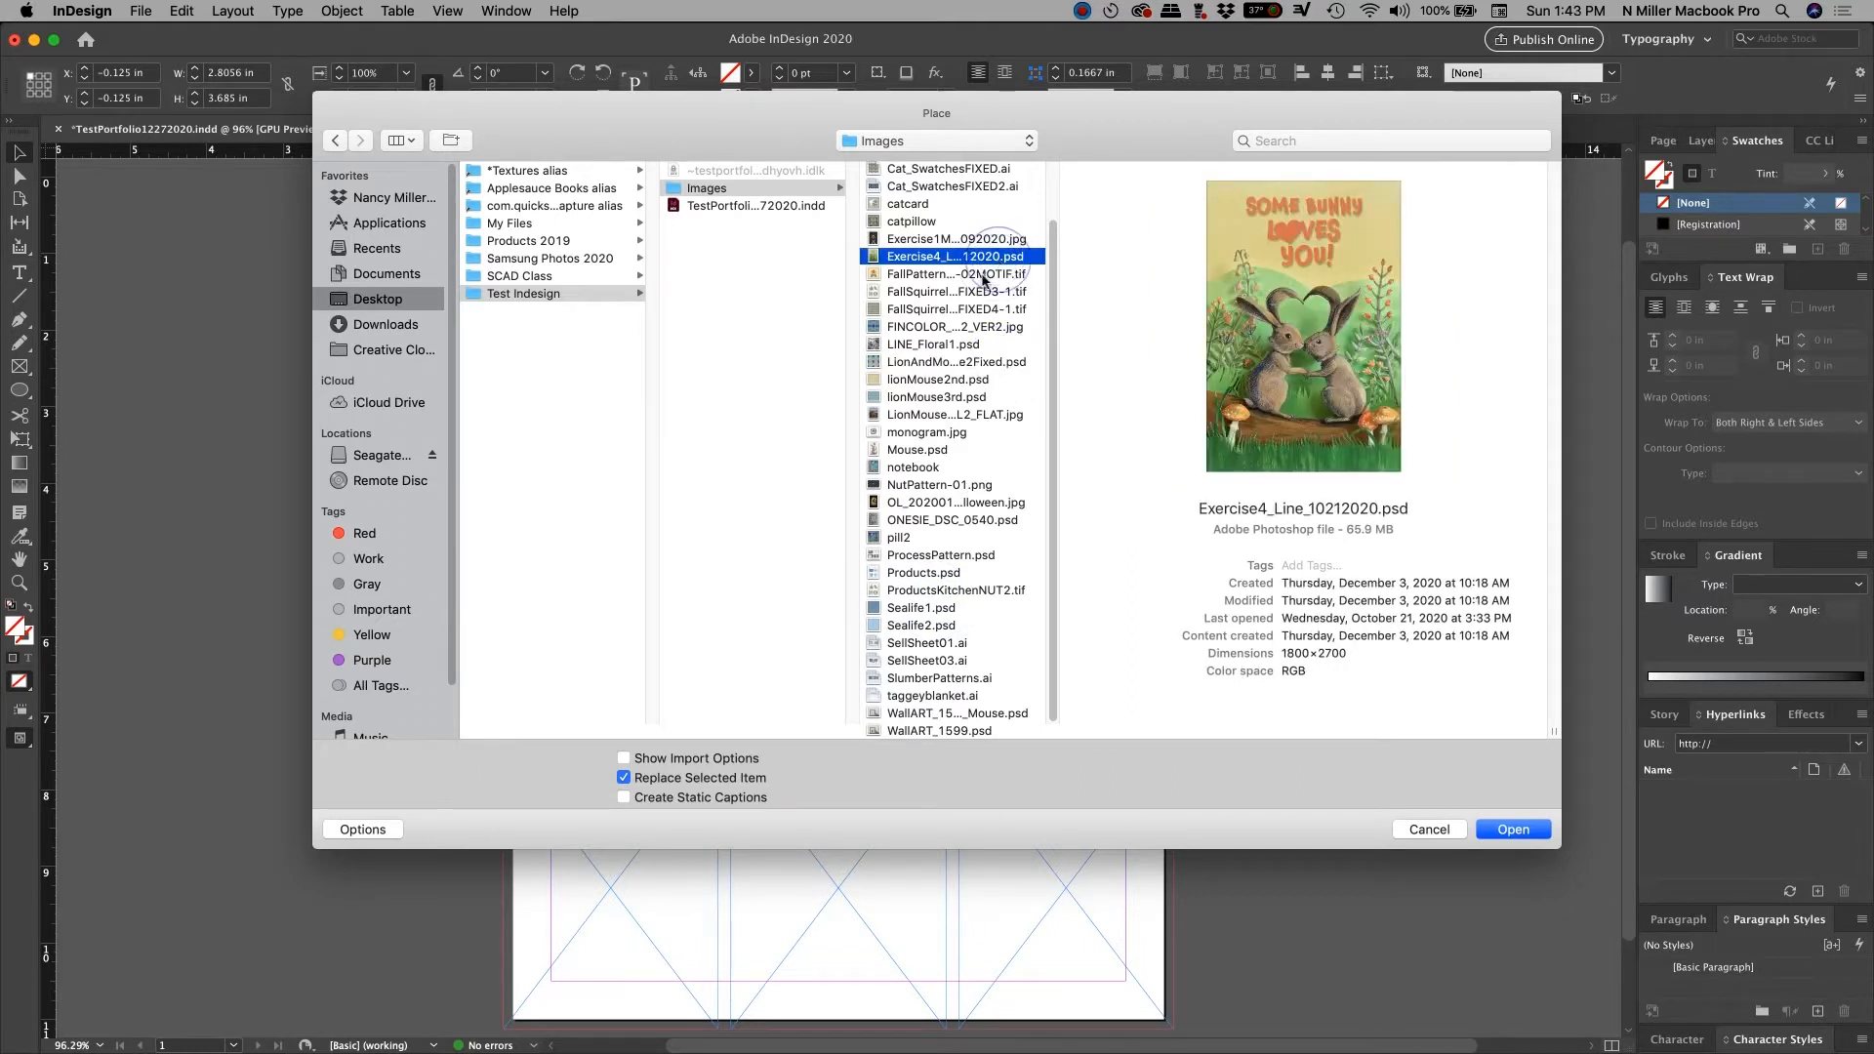
left_click(984, 275)
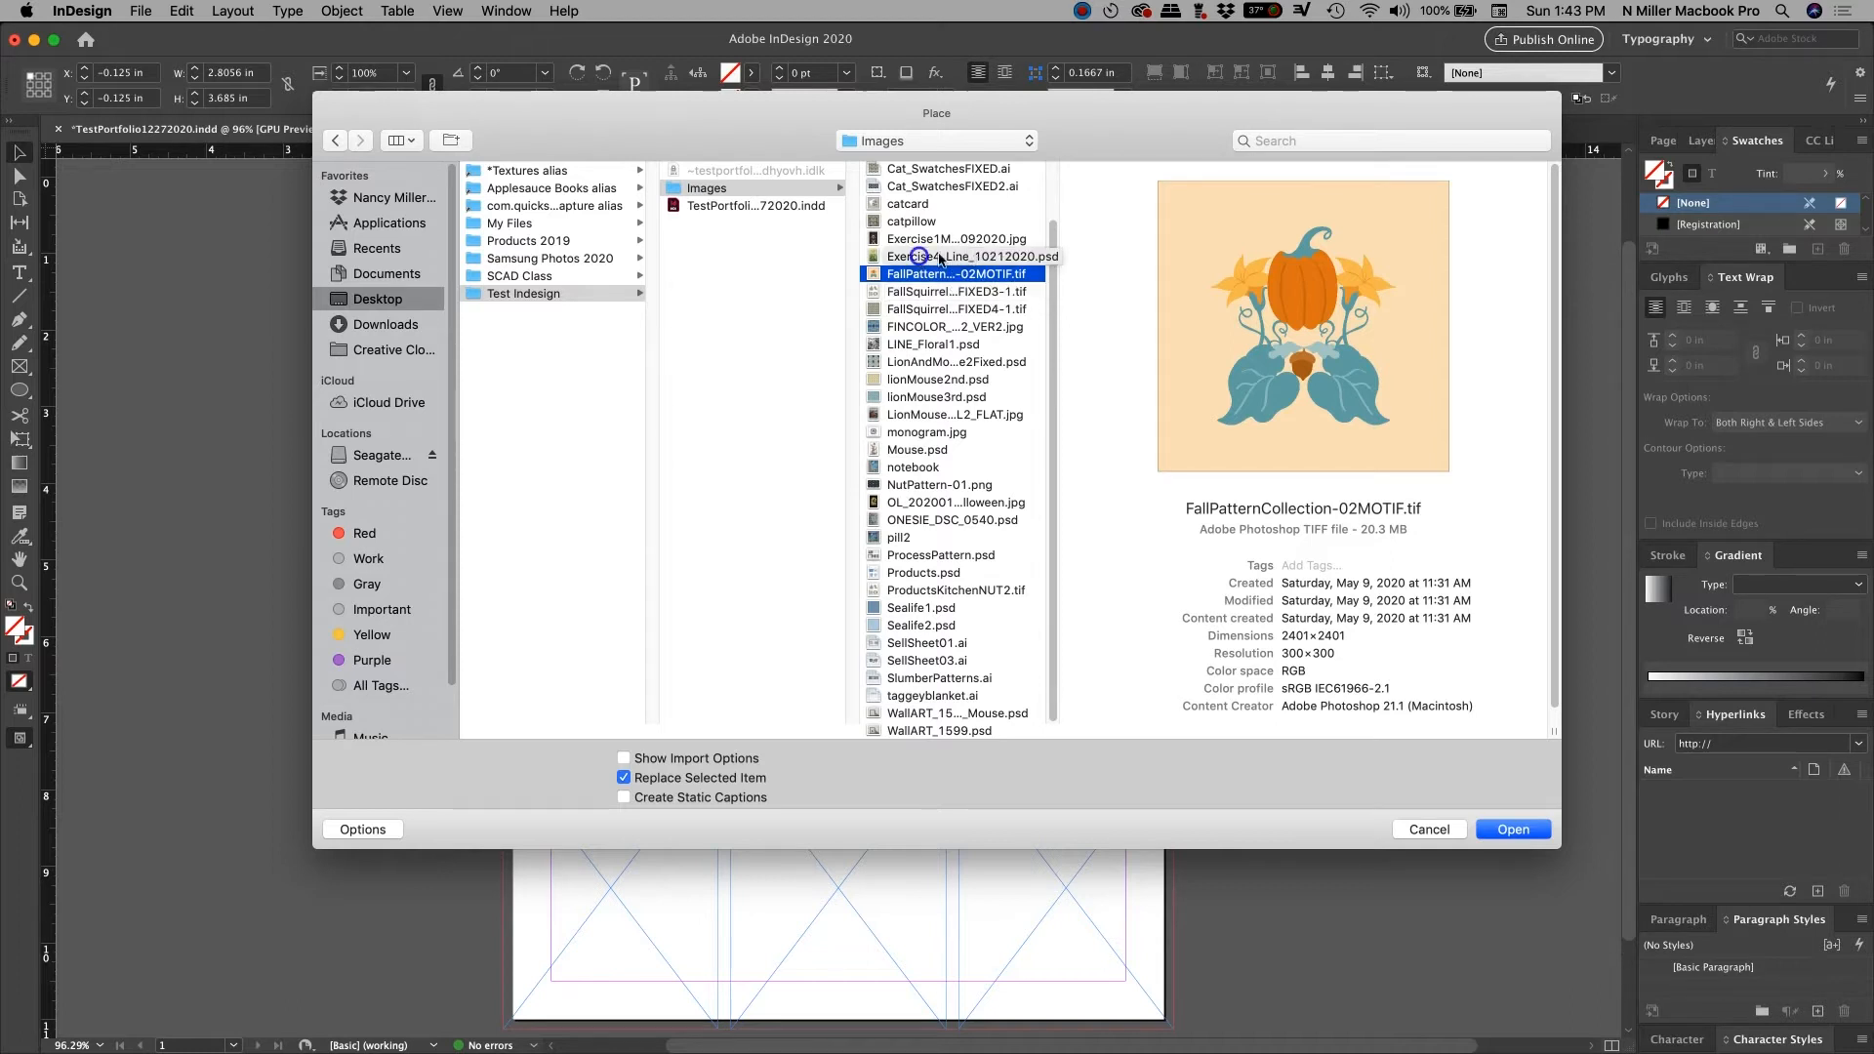
left_click(957, 257)
- Place LionAndMouse2Fixed.psd in the page's top-left frame and deselect it
left_click(945, 360)
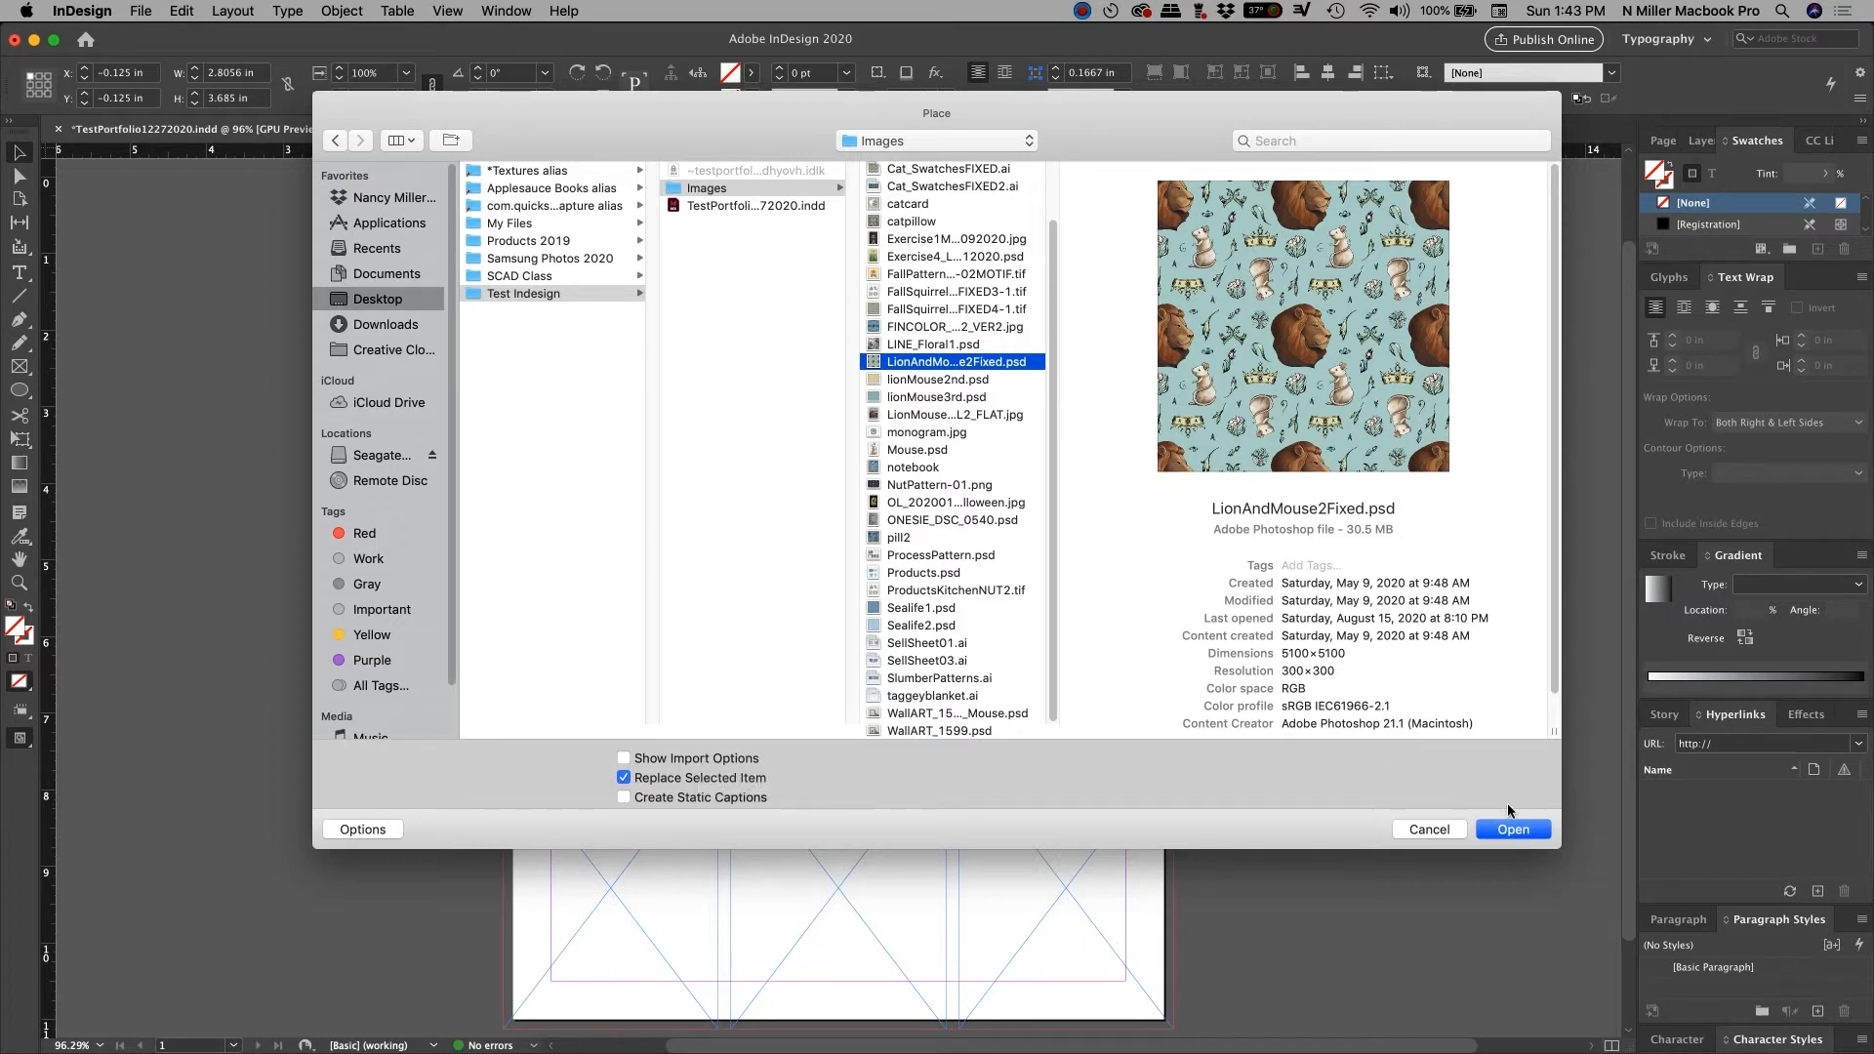
left_click(1511, 829)
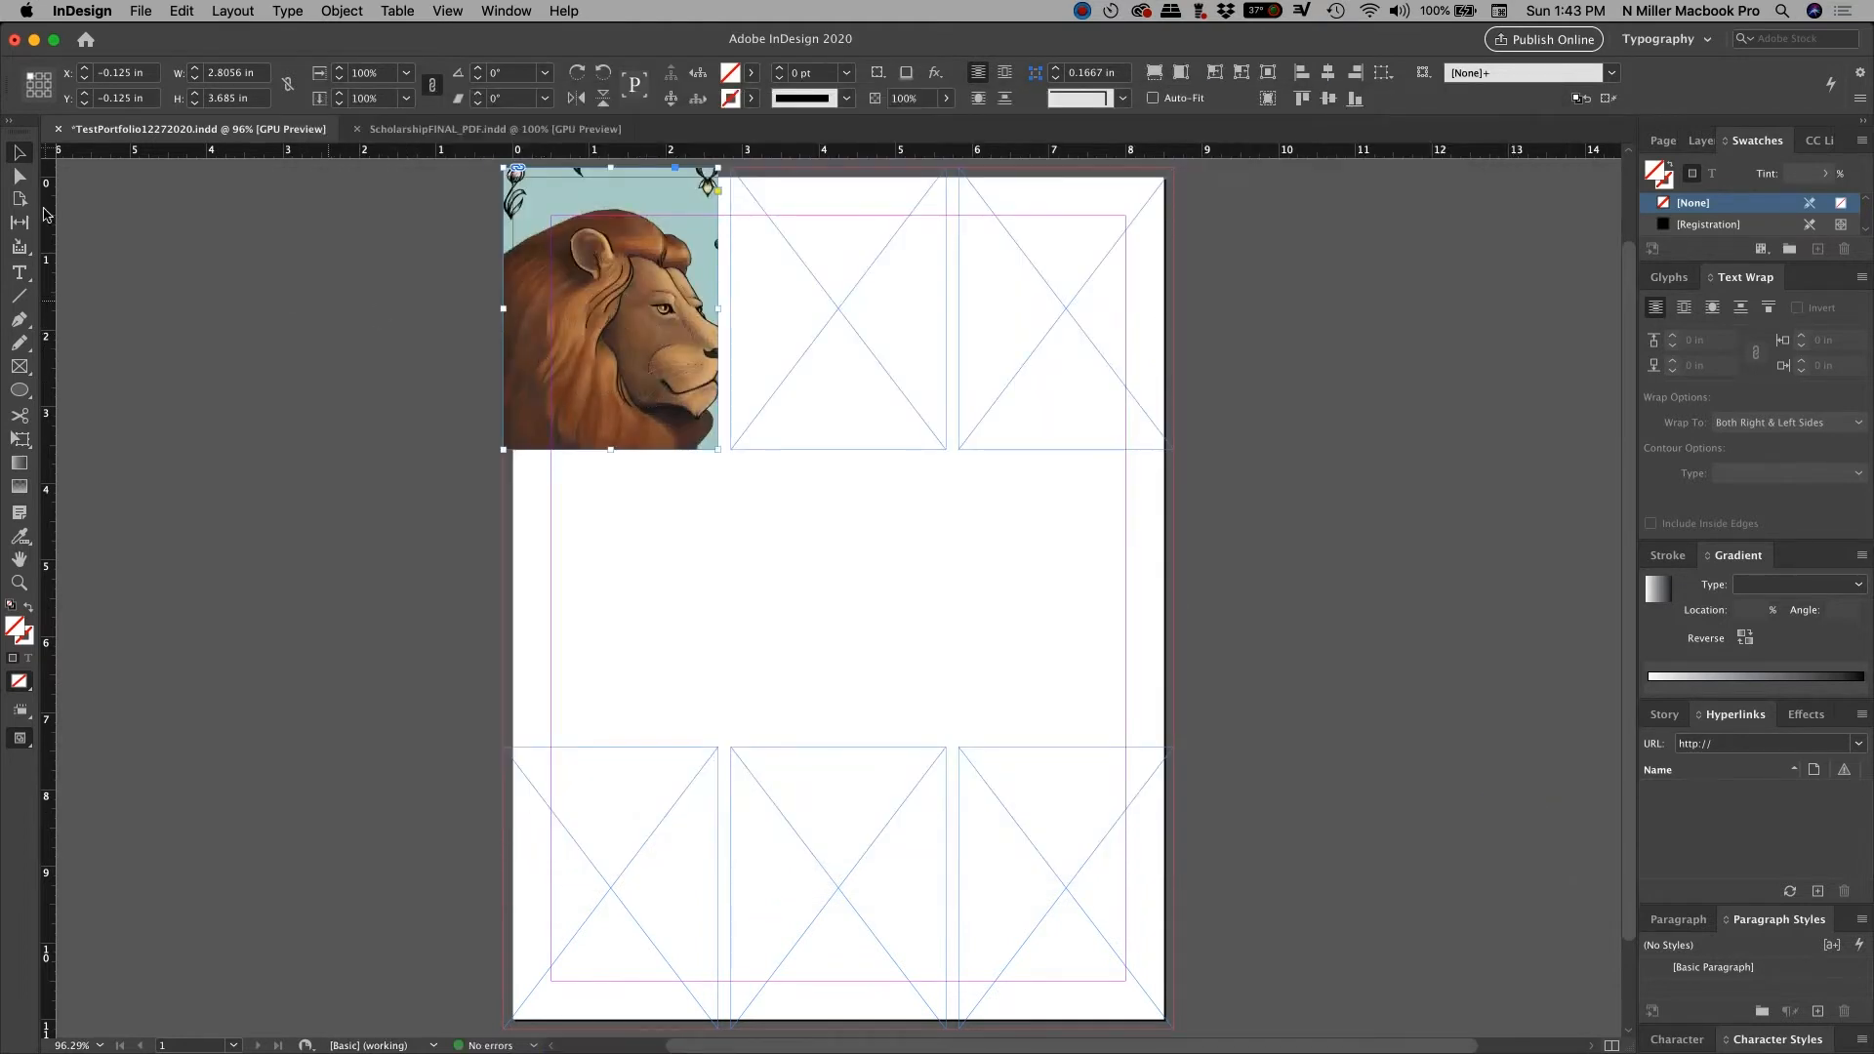
left_click(151, 237)
left_click(611, 307)
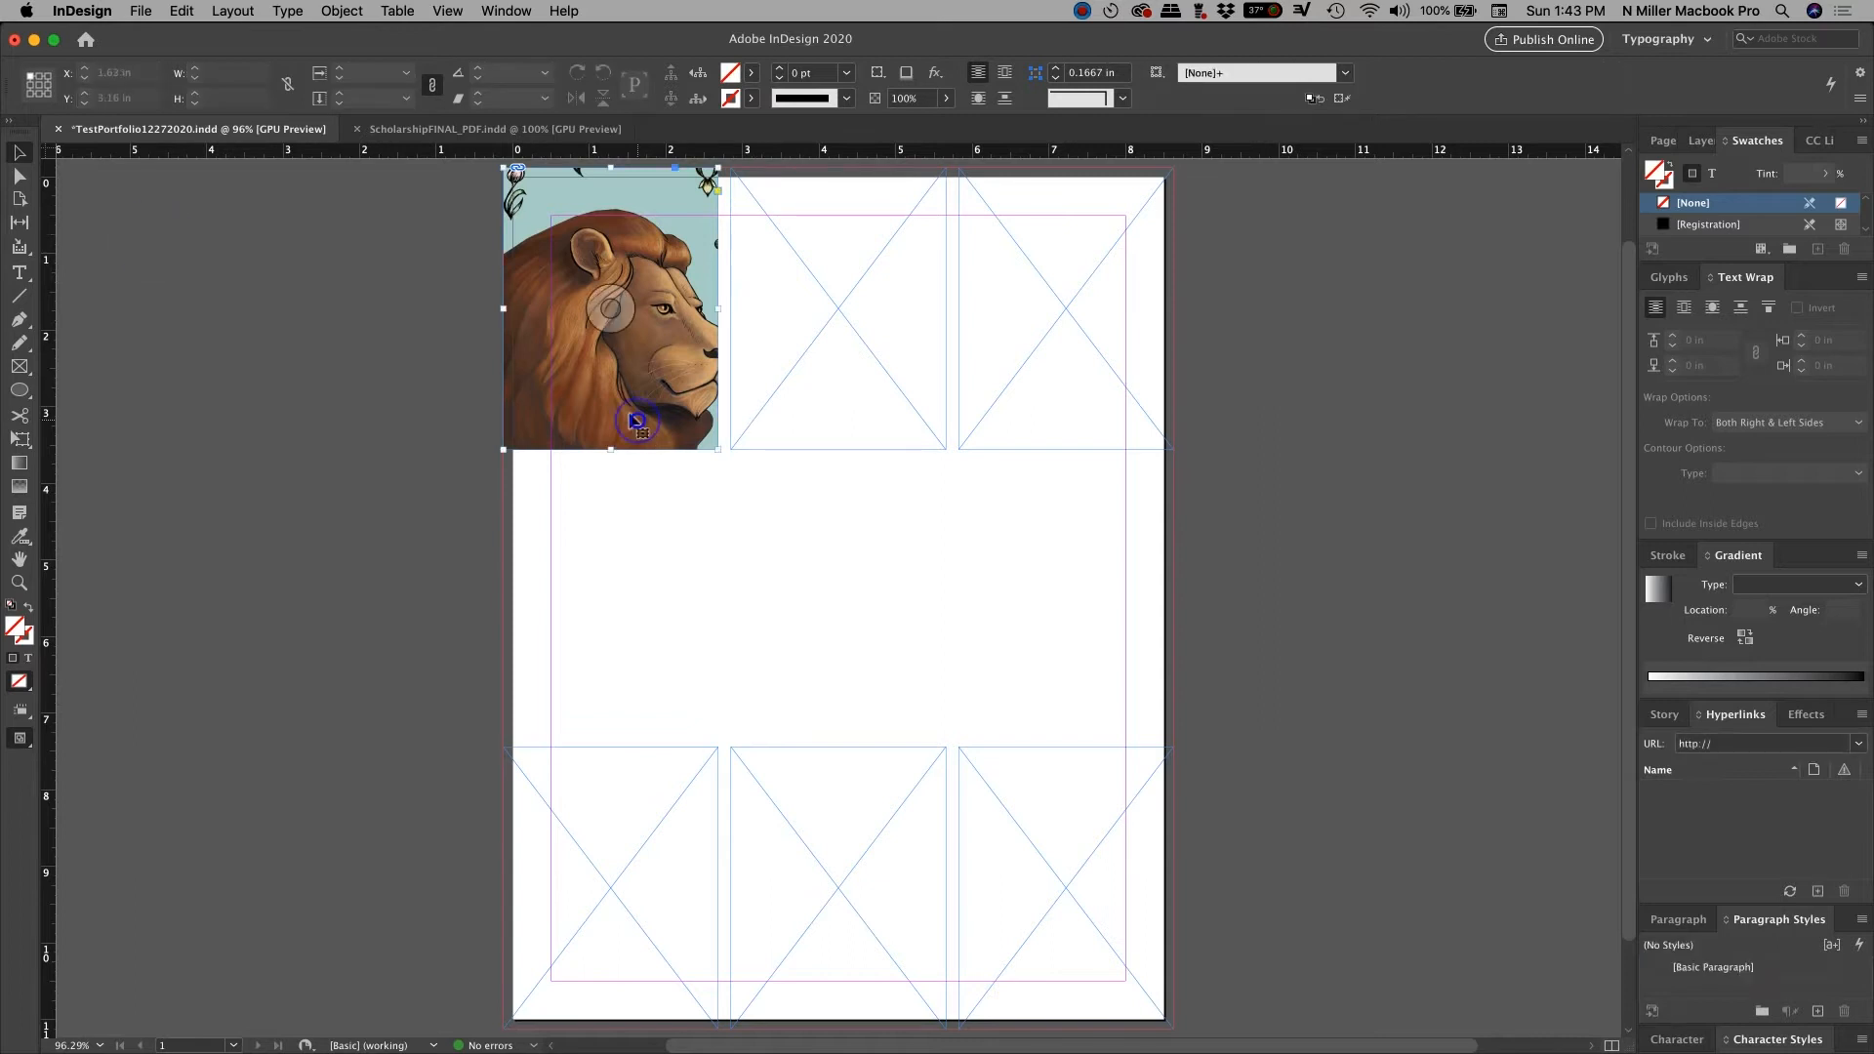
left_click(399, 316)
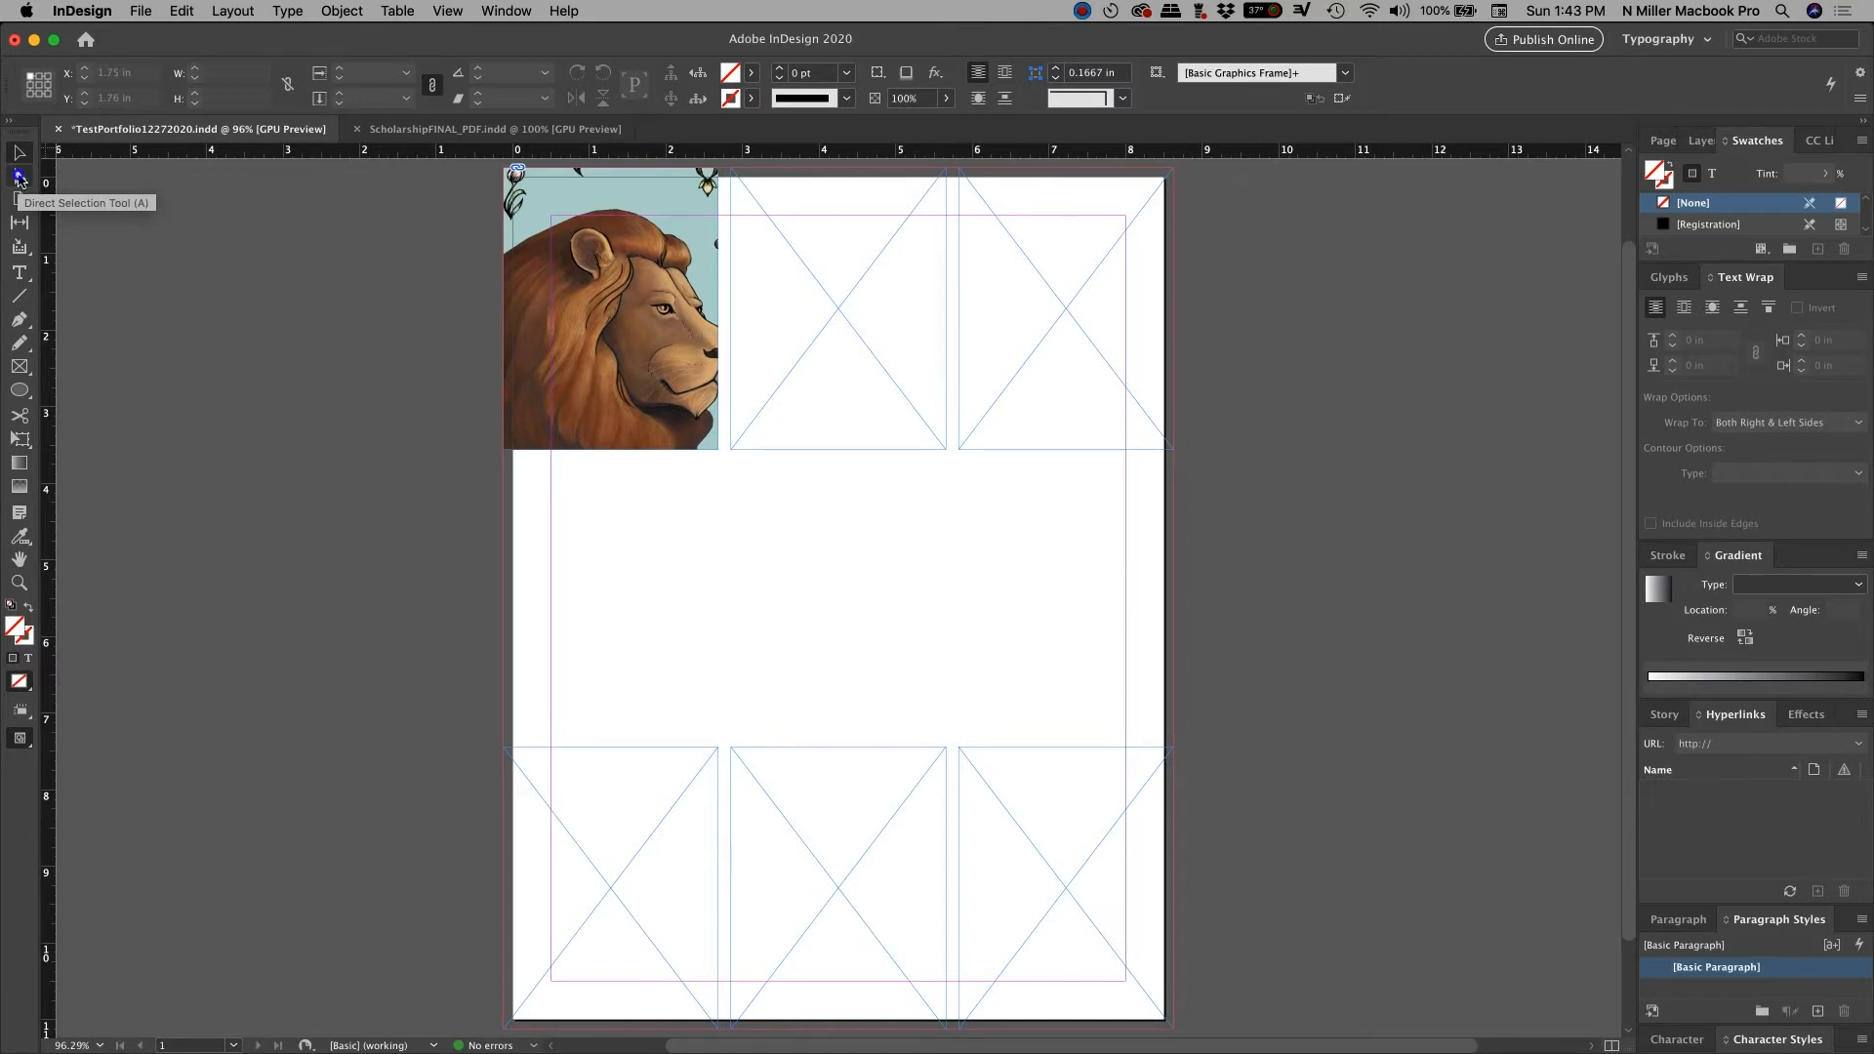
- Try to shrink the lion image inside its frame without keeping its proportions, and undo the resize
left_click(18, 178)
left_click(579, 291)
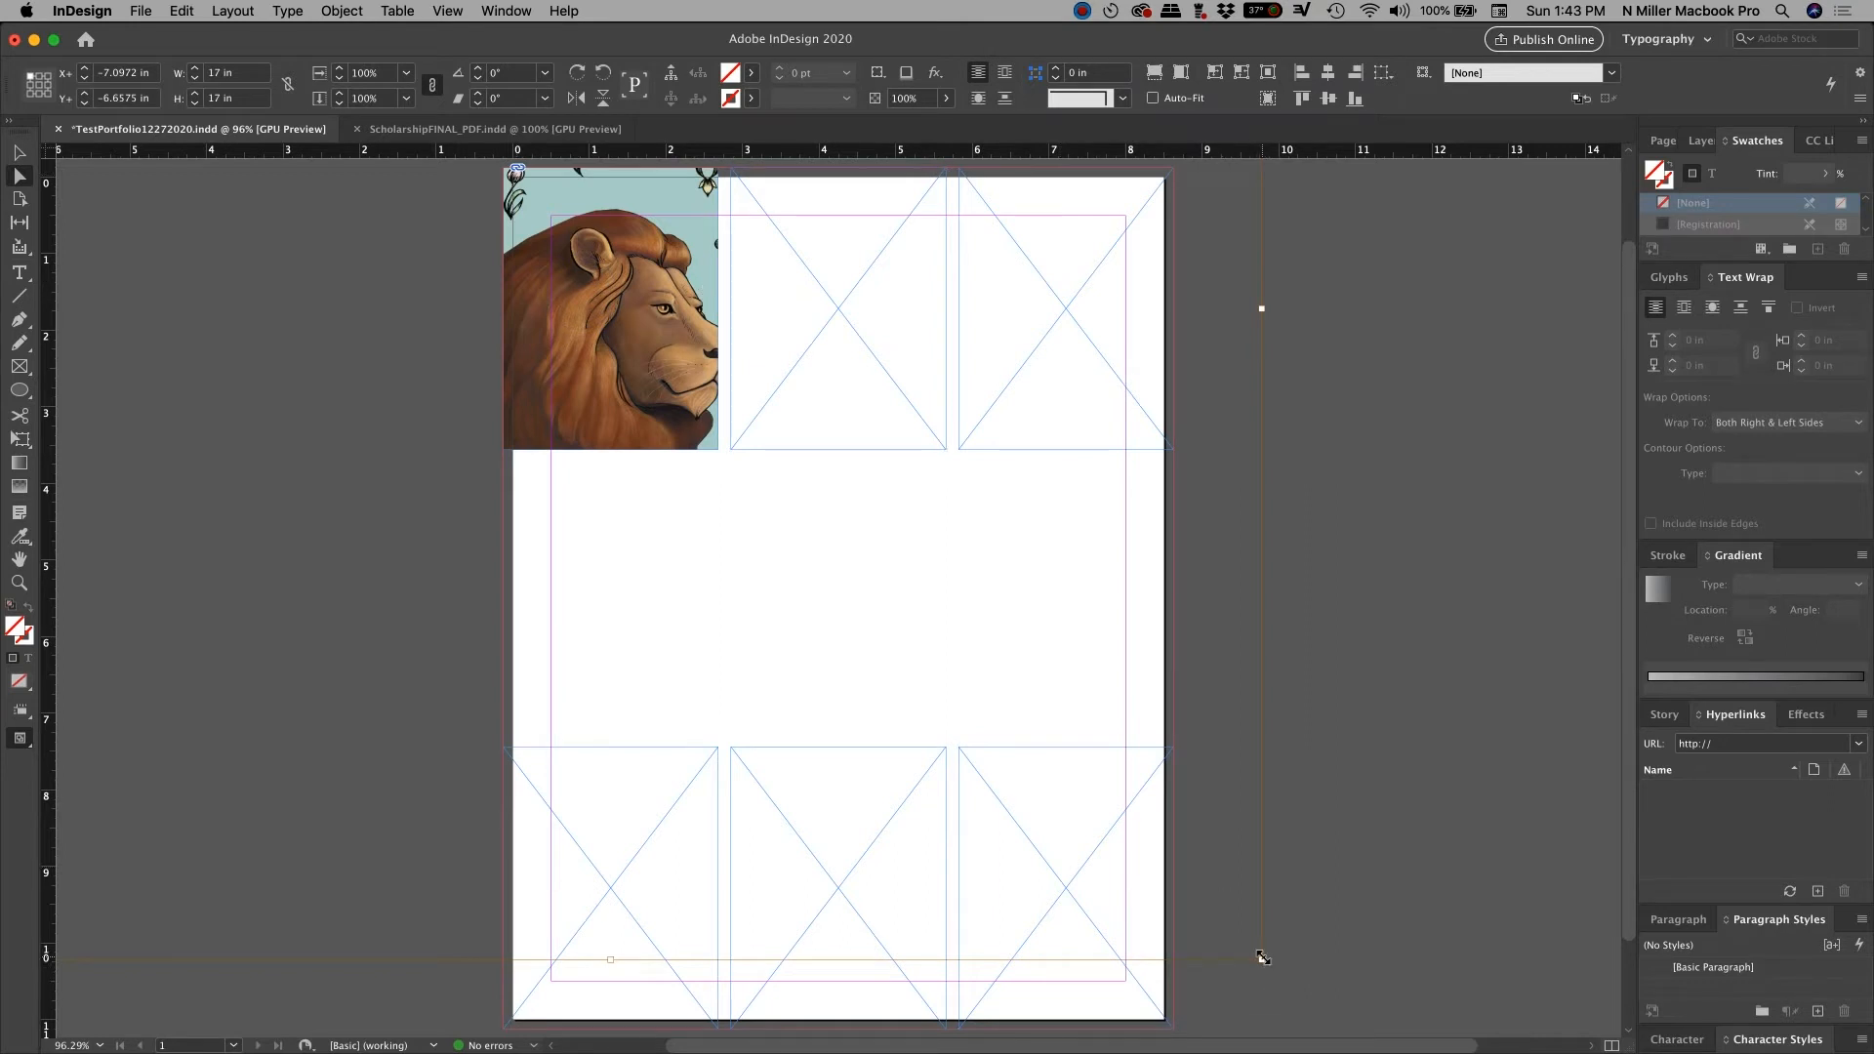
left_click_drag(1260, 961, 649, 498)
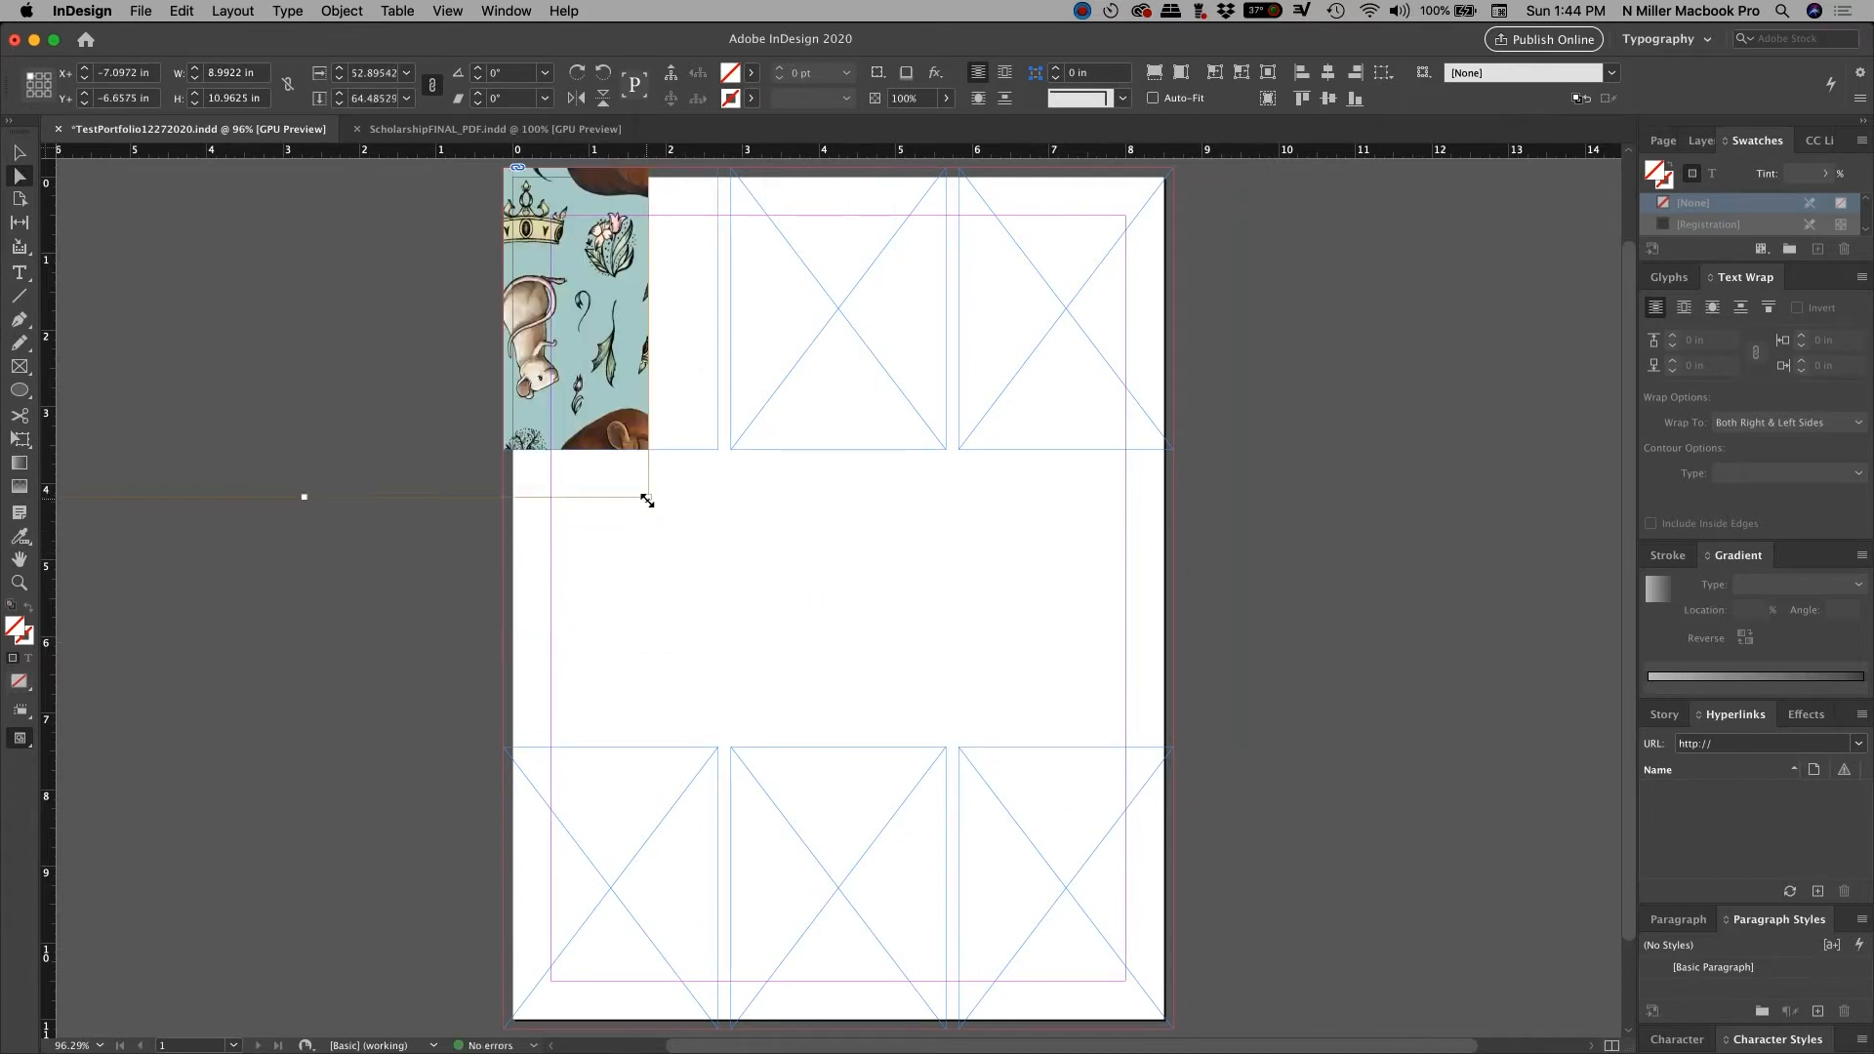
key("super+z")
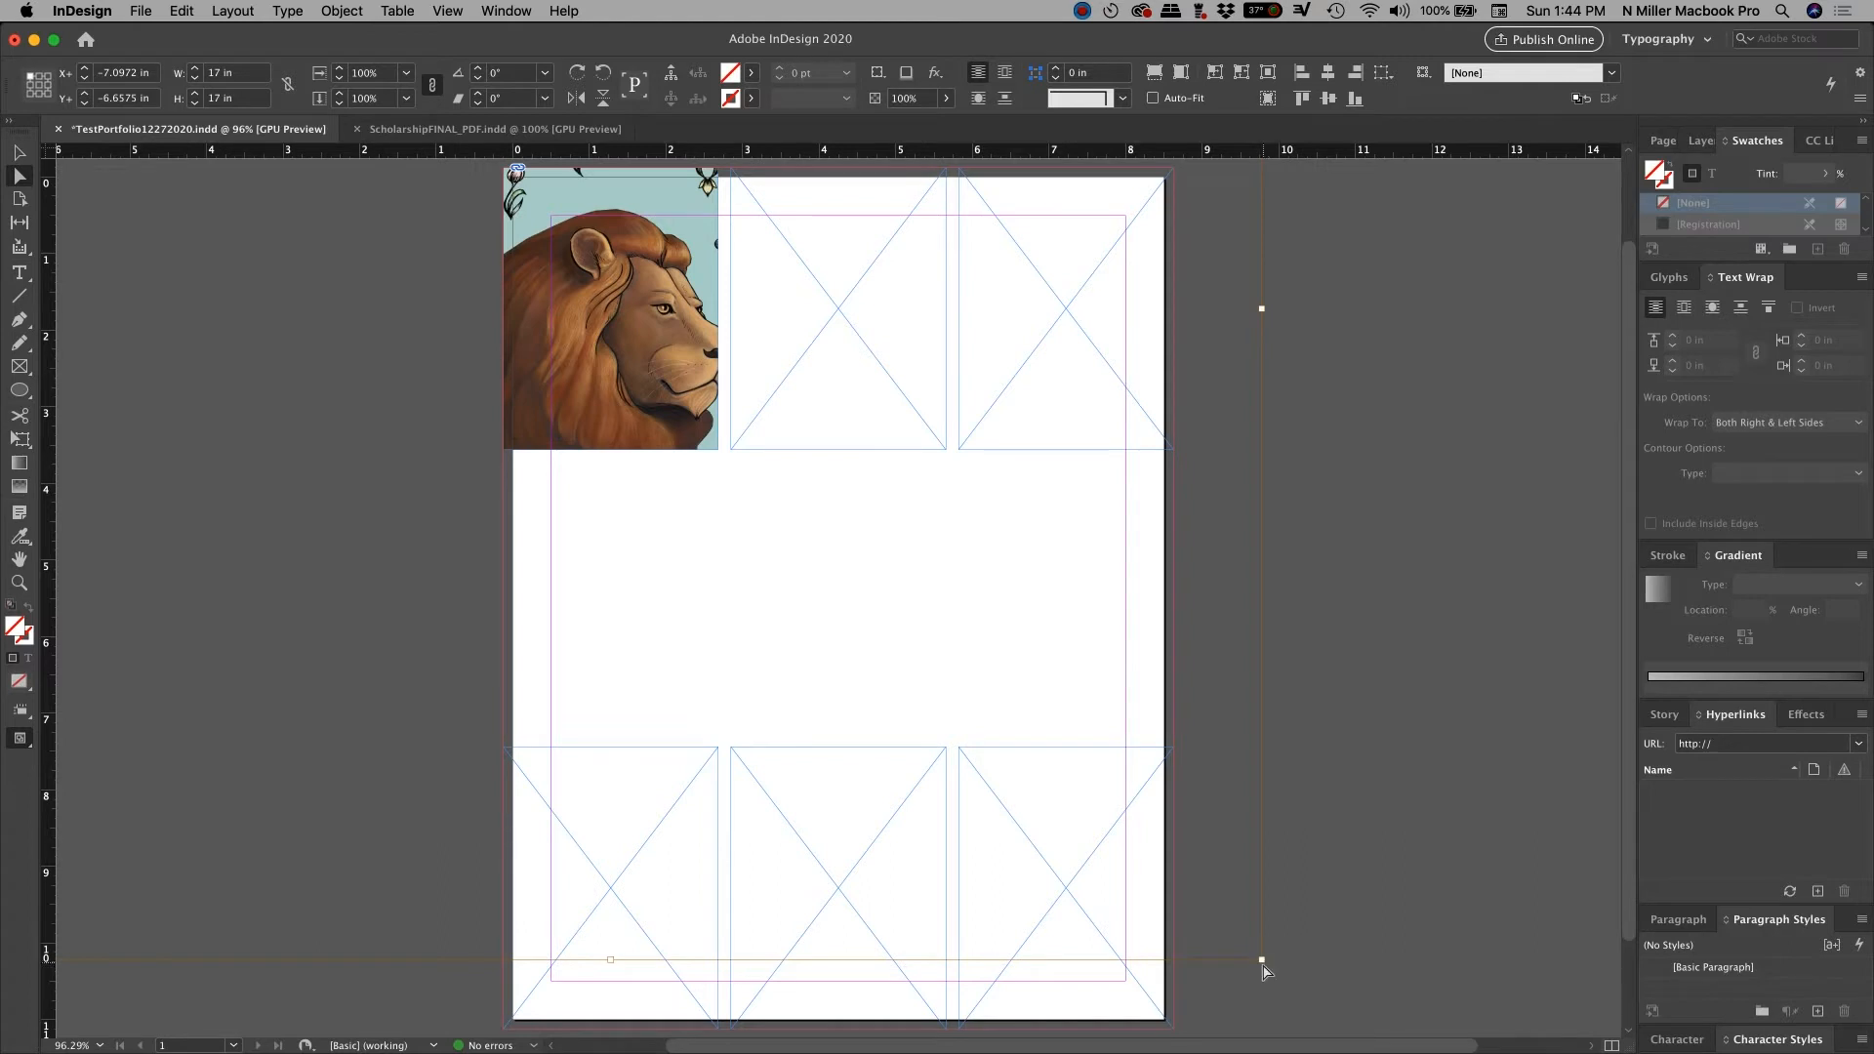
- Scale the lion image proportionally to about 43% within its frame and shift it so the lion's head sits near the centre
mouse_move(1263, 963)
left_mouse_down()
mouse_move(971, 708)
mouse_move(1318, 947)
mouse_move(1261, 960)
mouse_move(1129, 858)
mouse_move(895, 586)
mouse_move(615, 428)
left_mouse_up()
left_click_drag(613, 320, 696, 433)
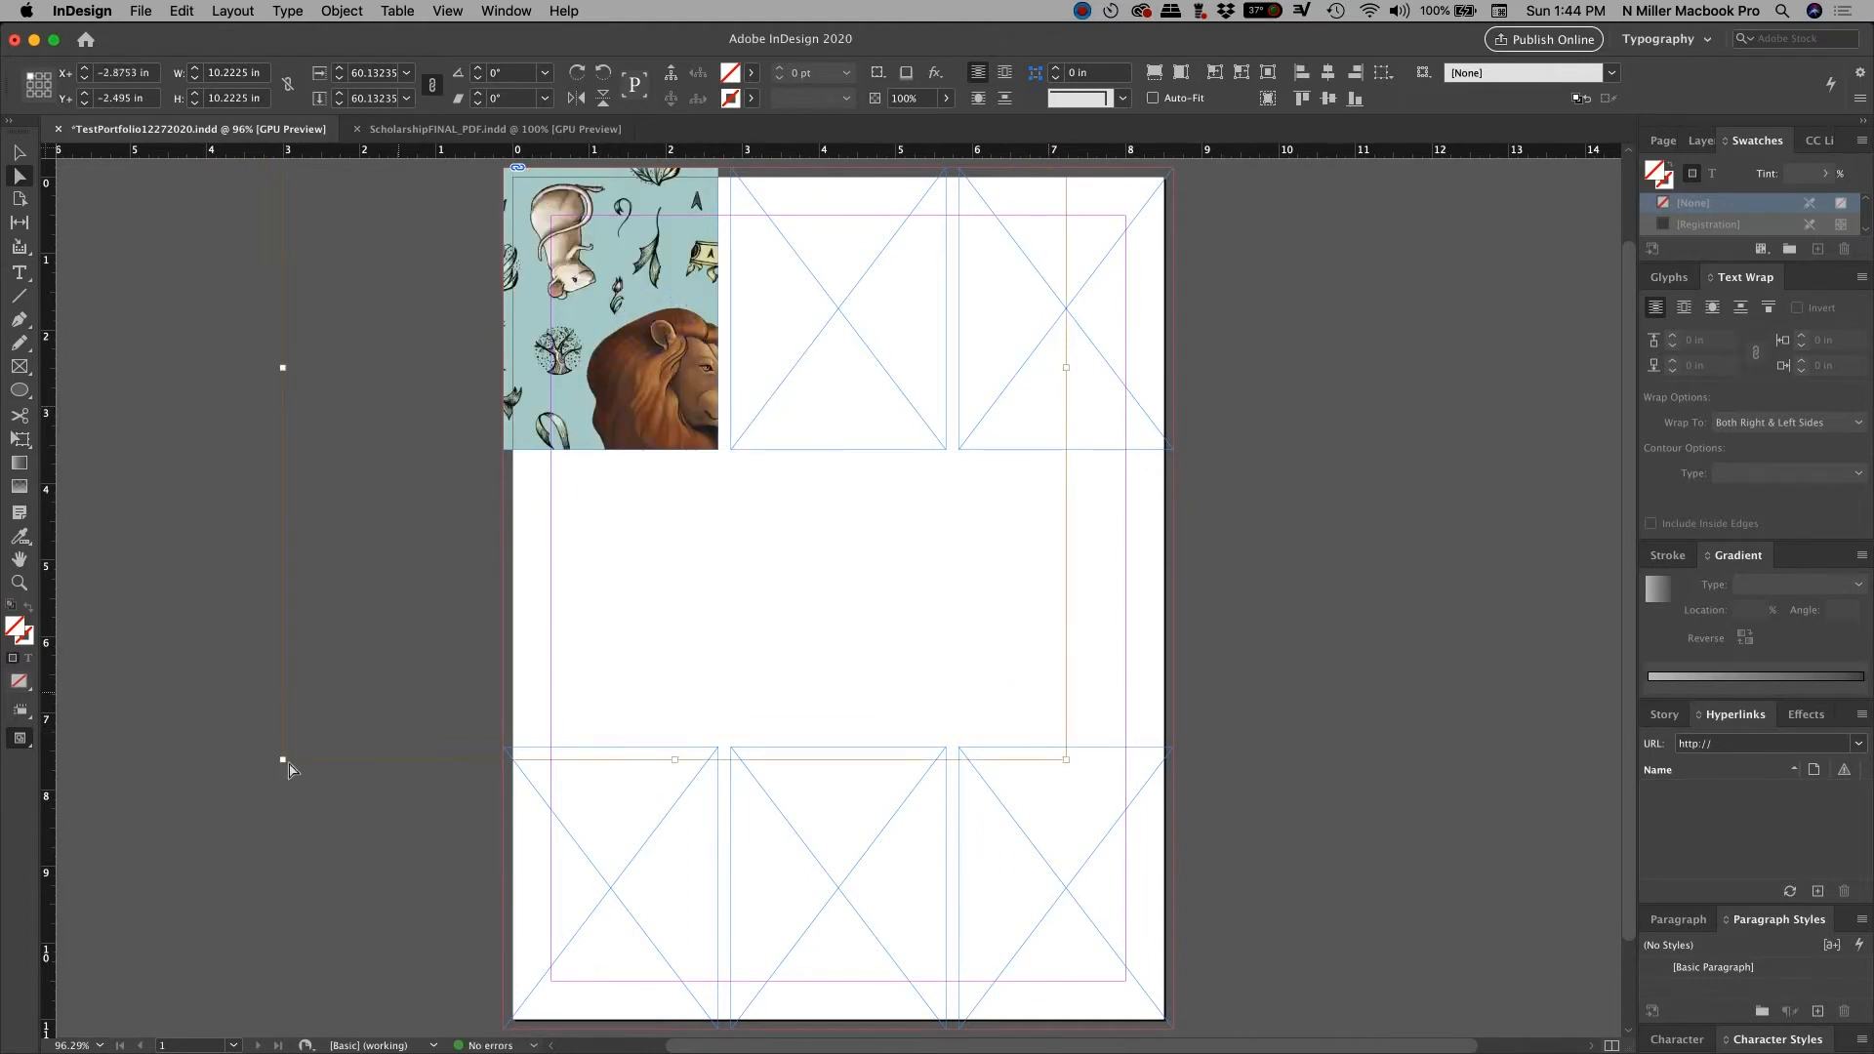
left_click_drag(283, 759, 502, 479)
double_click(609, 341)
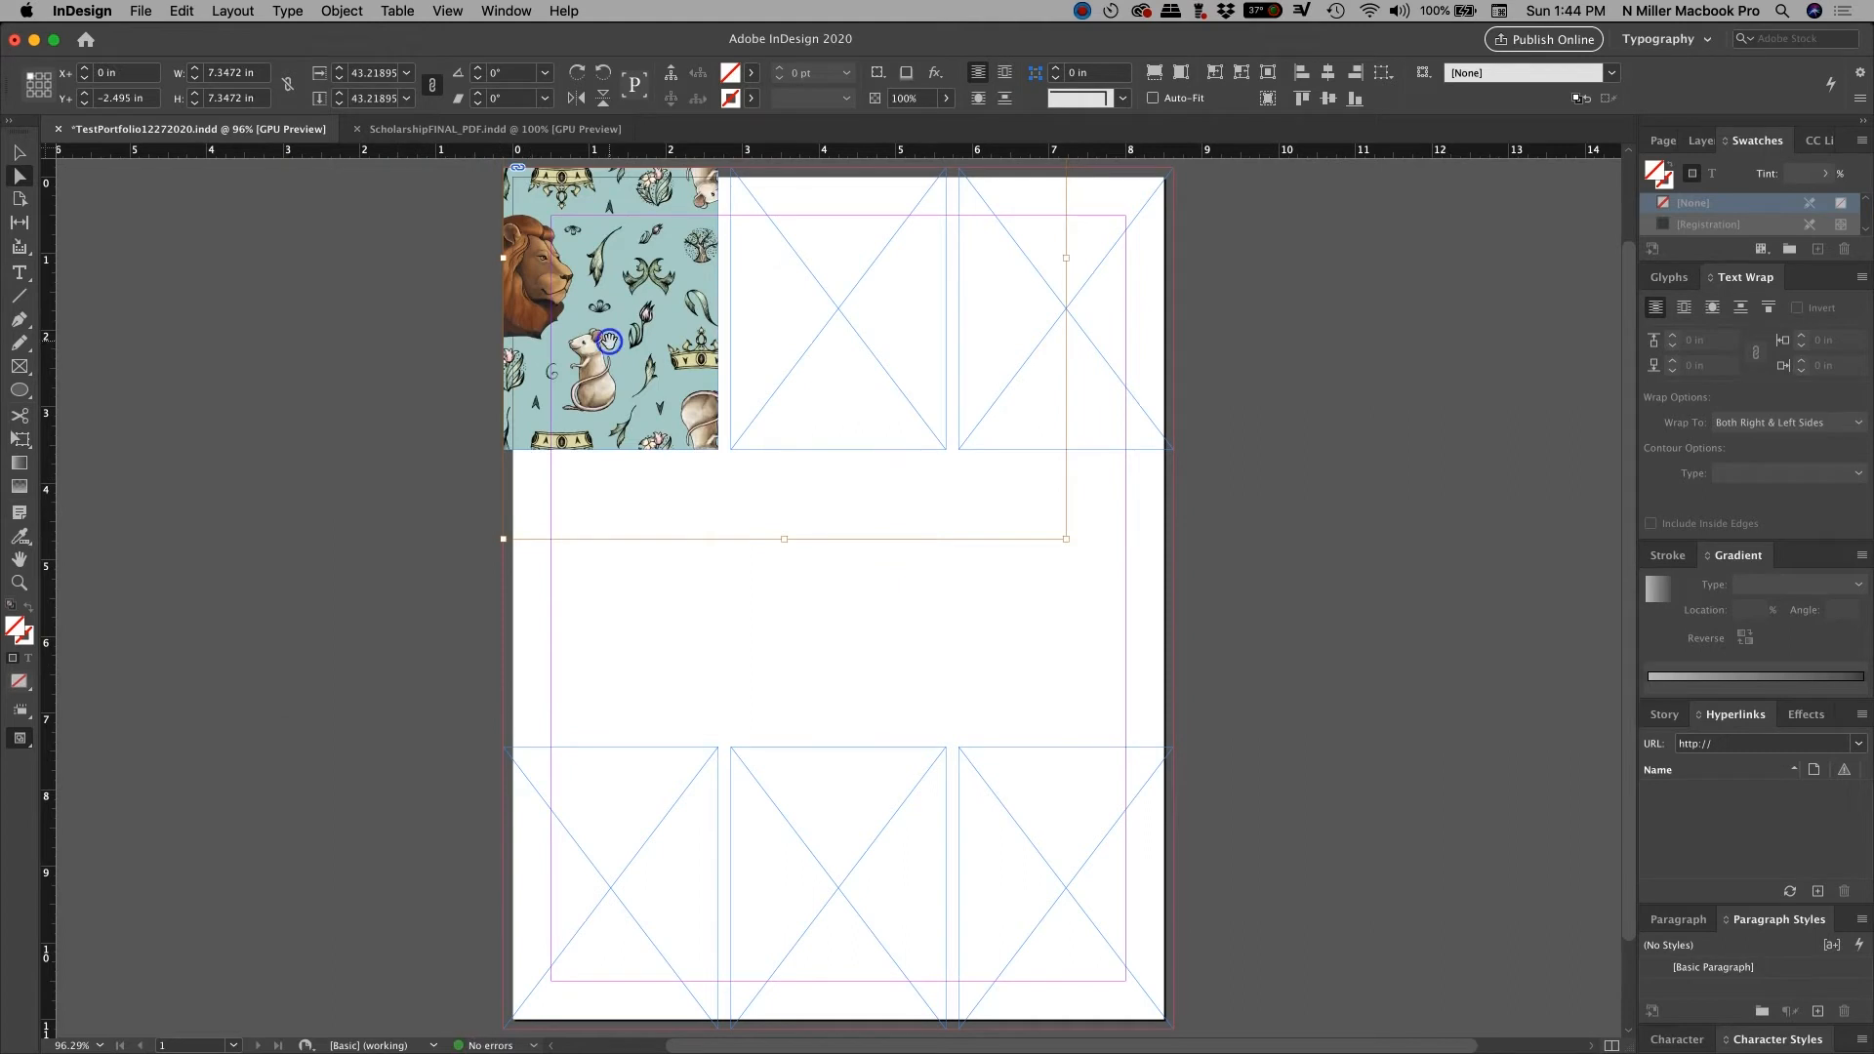
left_click_drag(625, 344, 626, 404)
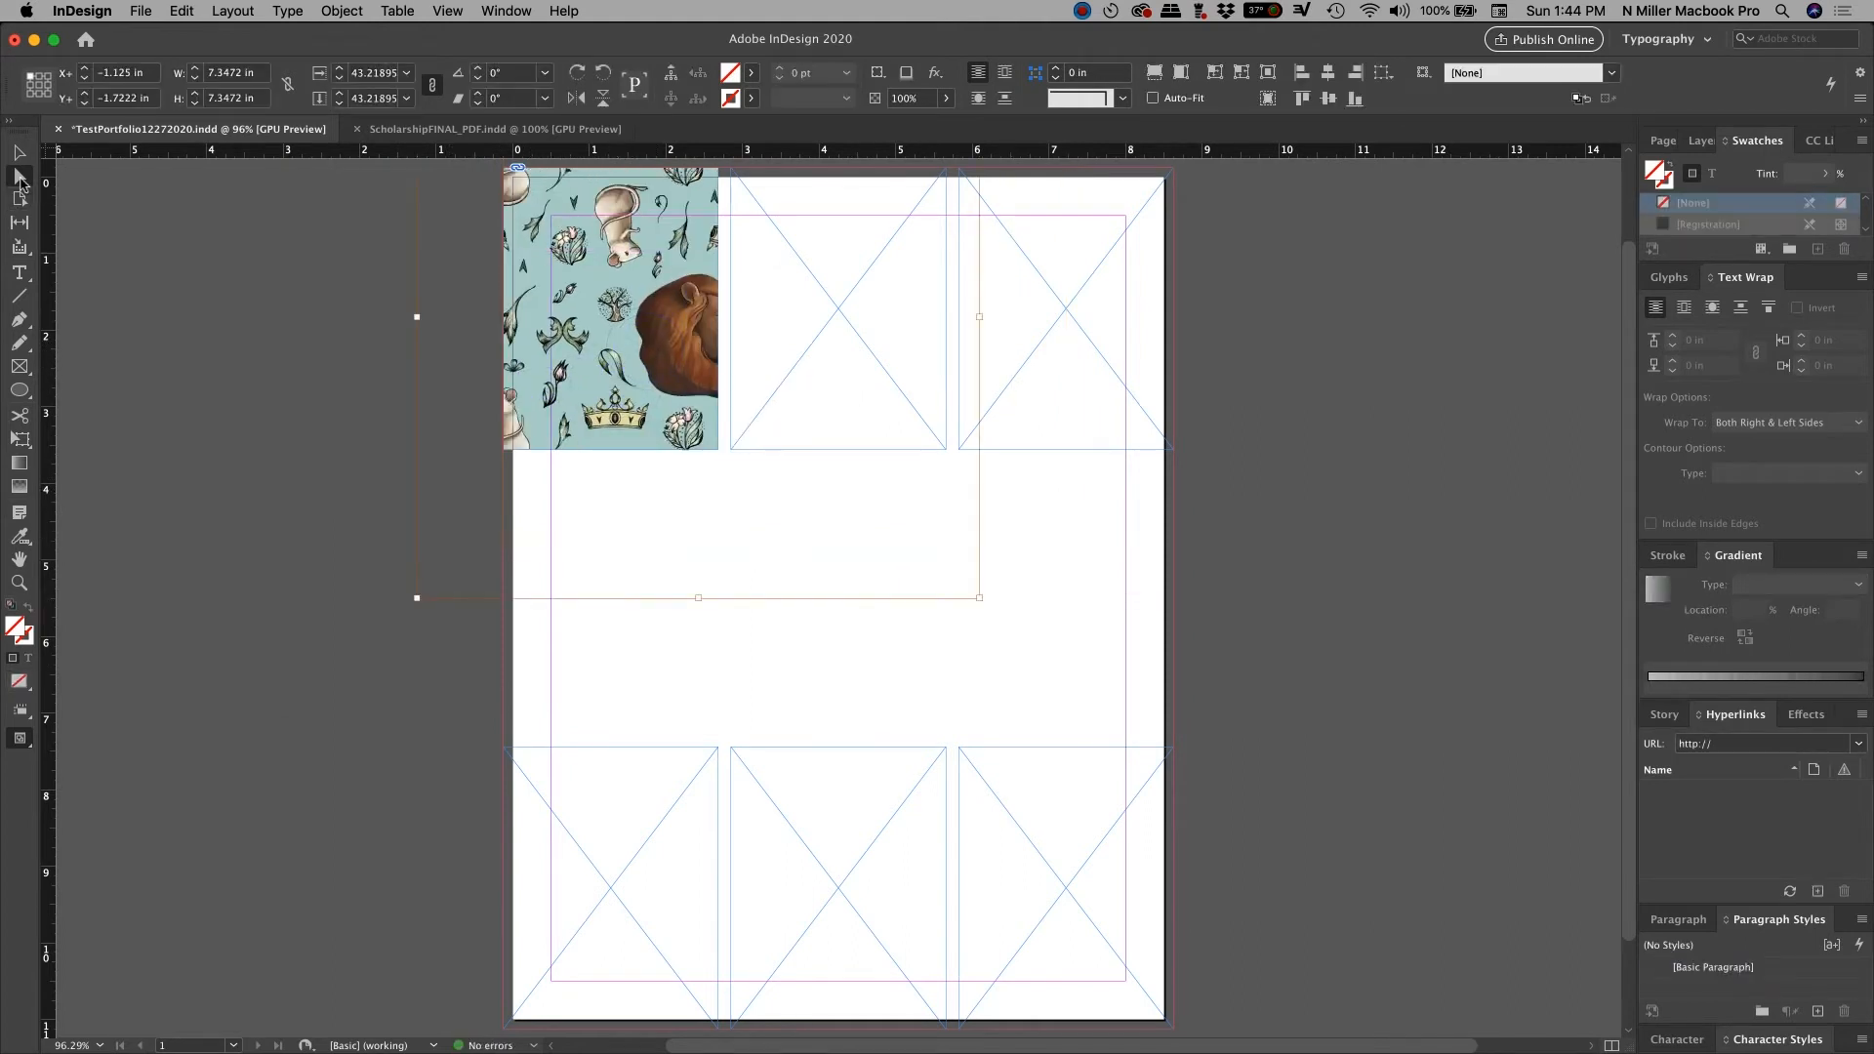
left_click(24, 180)
mouse_move(659, 403)
left_mouse_down()
mouse_move(630, 405)
mouse_move(656, 401)
mouse_move(647, 389)
left_mouse_up()
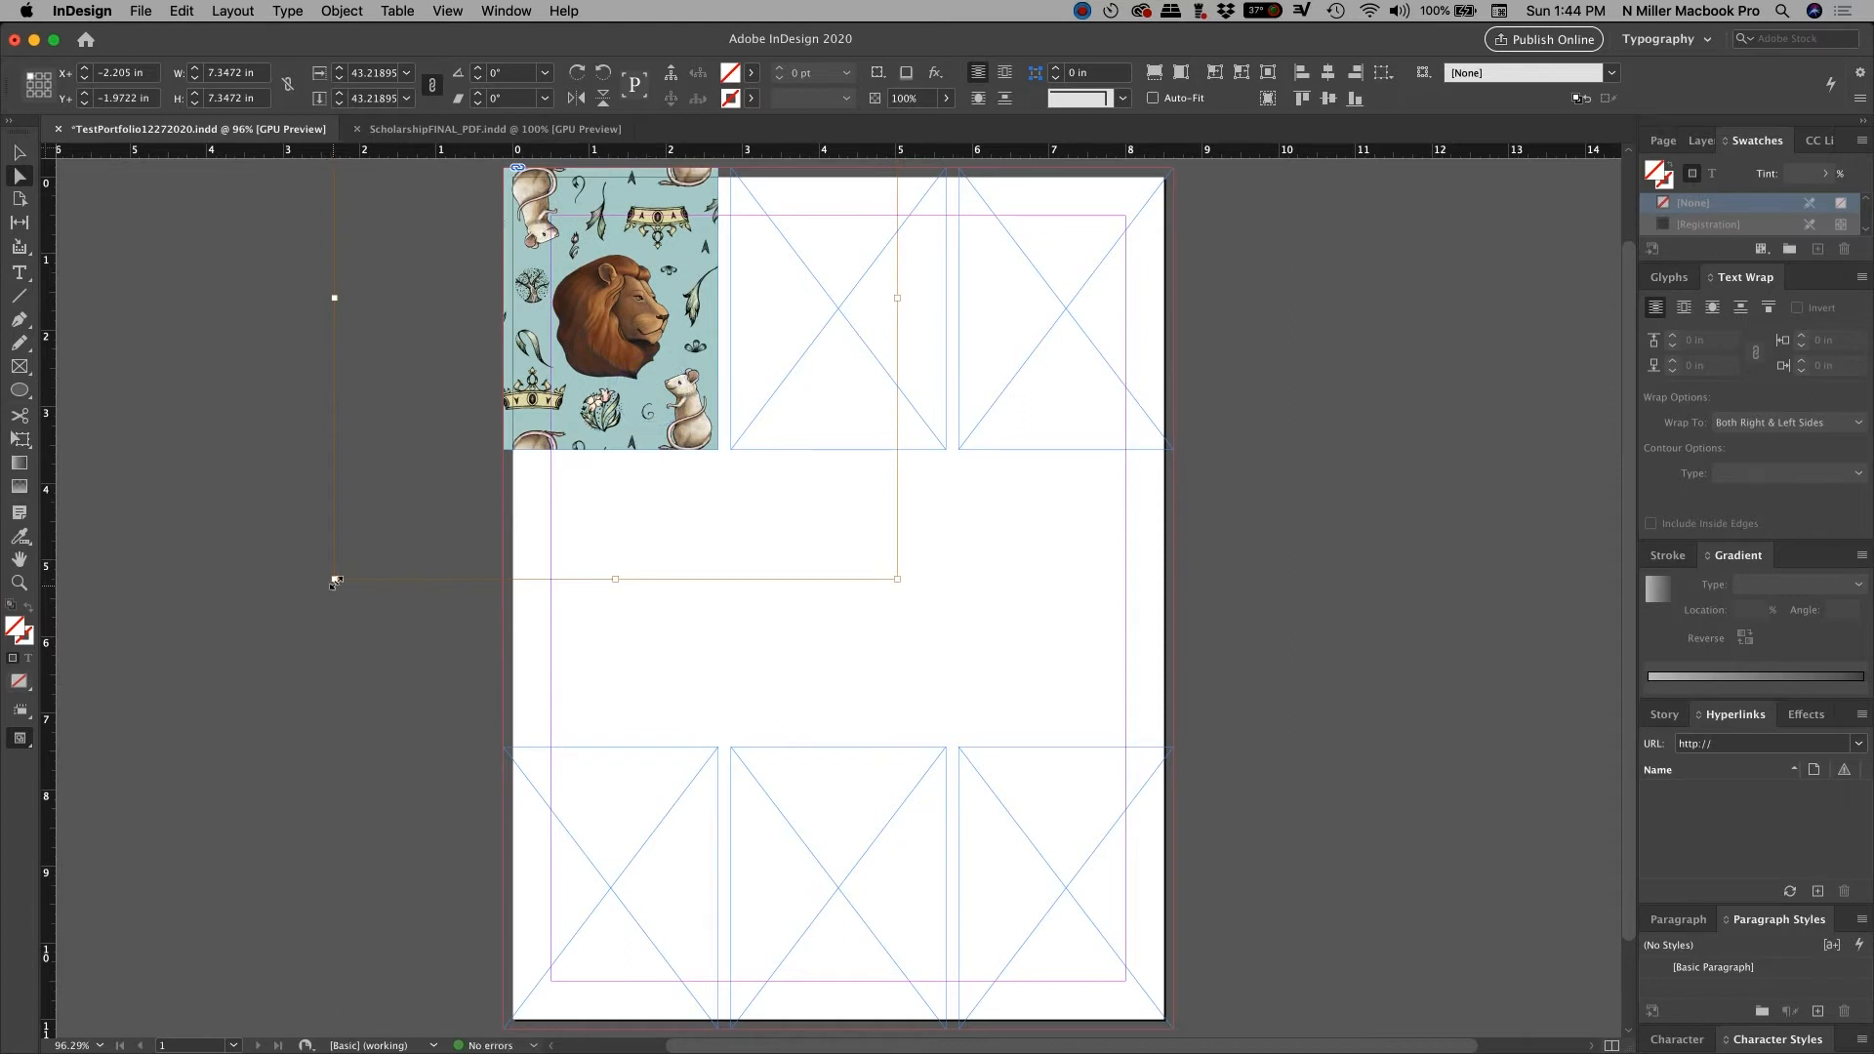
- Reduce the lion image proportionally to about 35.5%, recentre the lion's head in the frame, and deselect the image
left_click_drag(334, 582, 435, 479)
mouse_move(643, 372)
left_mouse_down()
mouse_move(602, 398)
mouse_move(661, 379)
left_mouse_up()
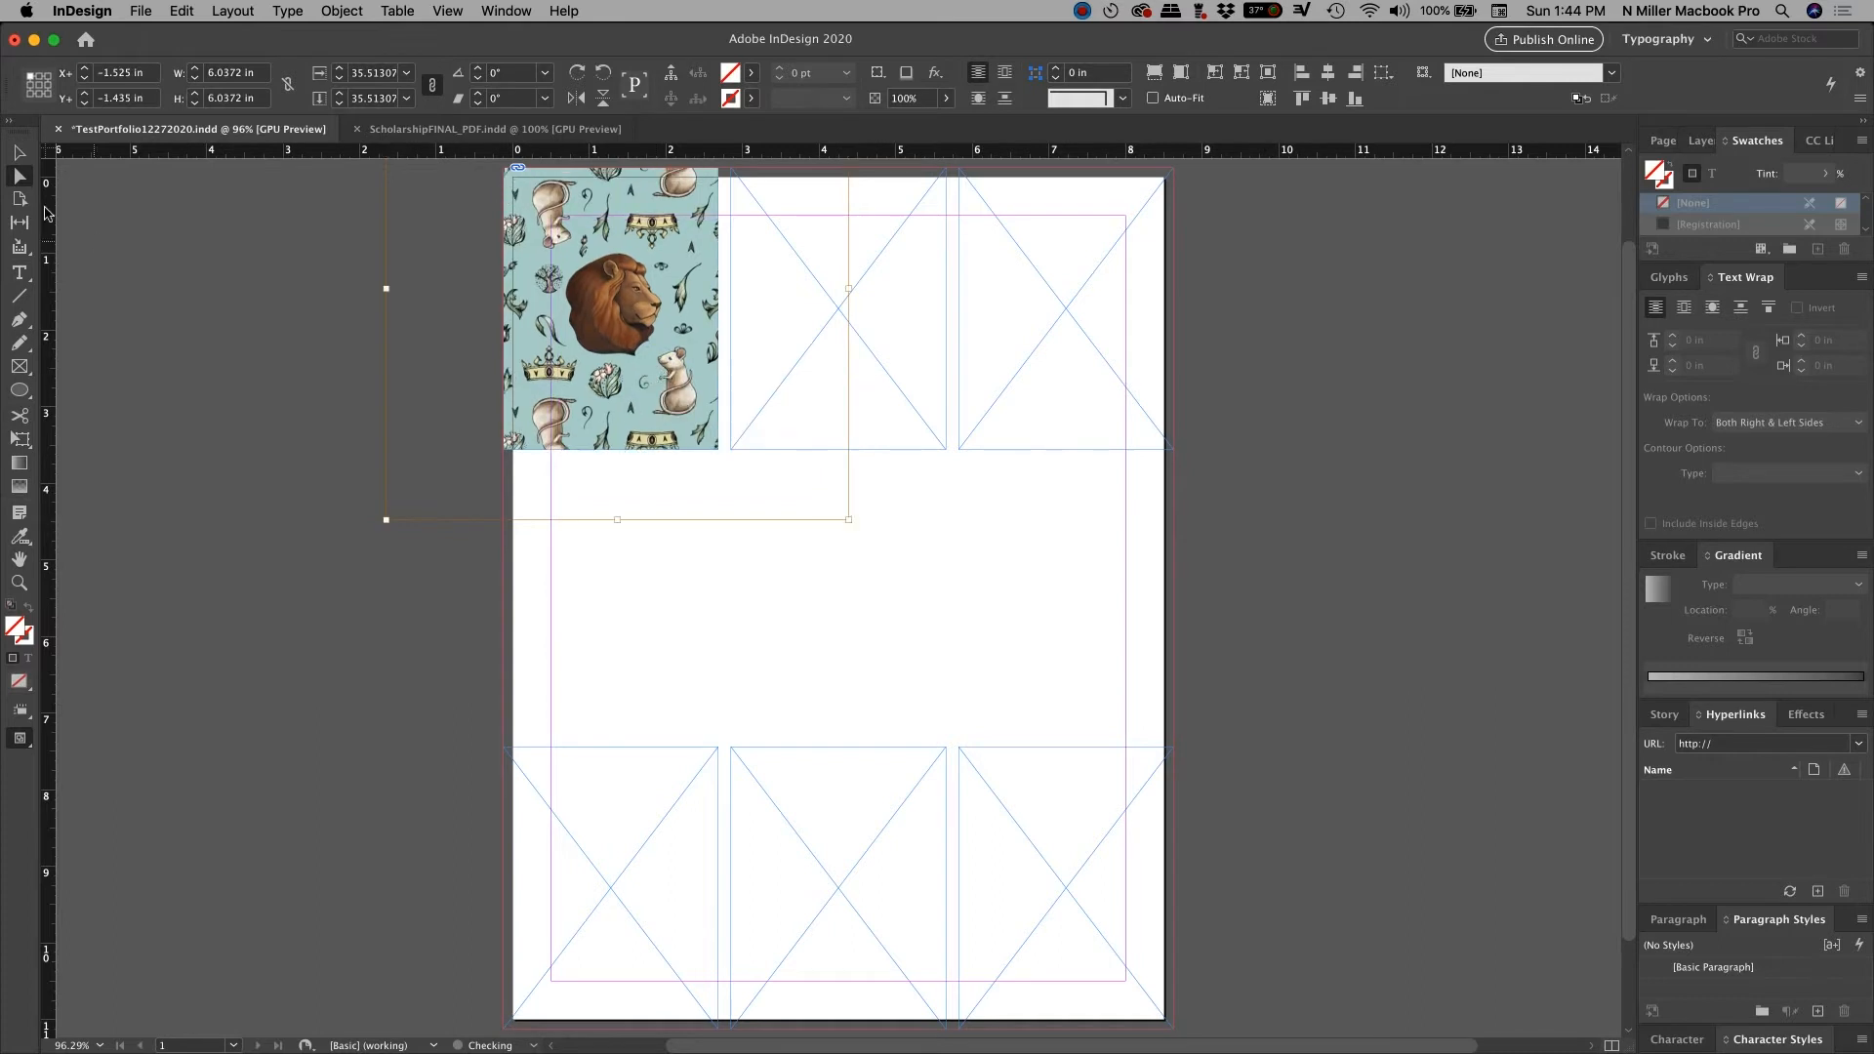
left_click(24, 154)
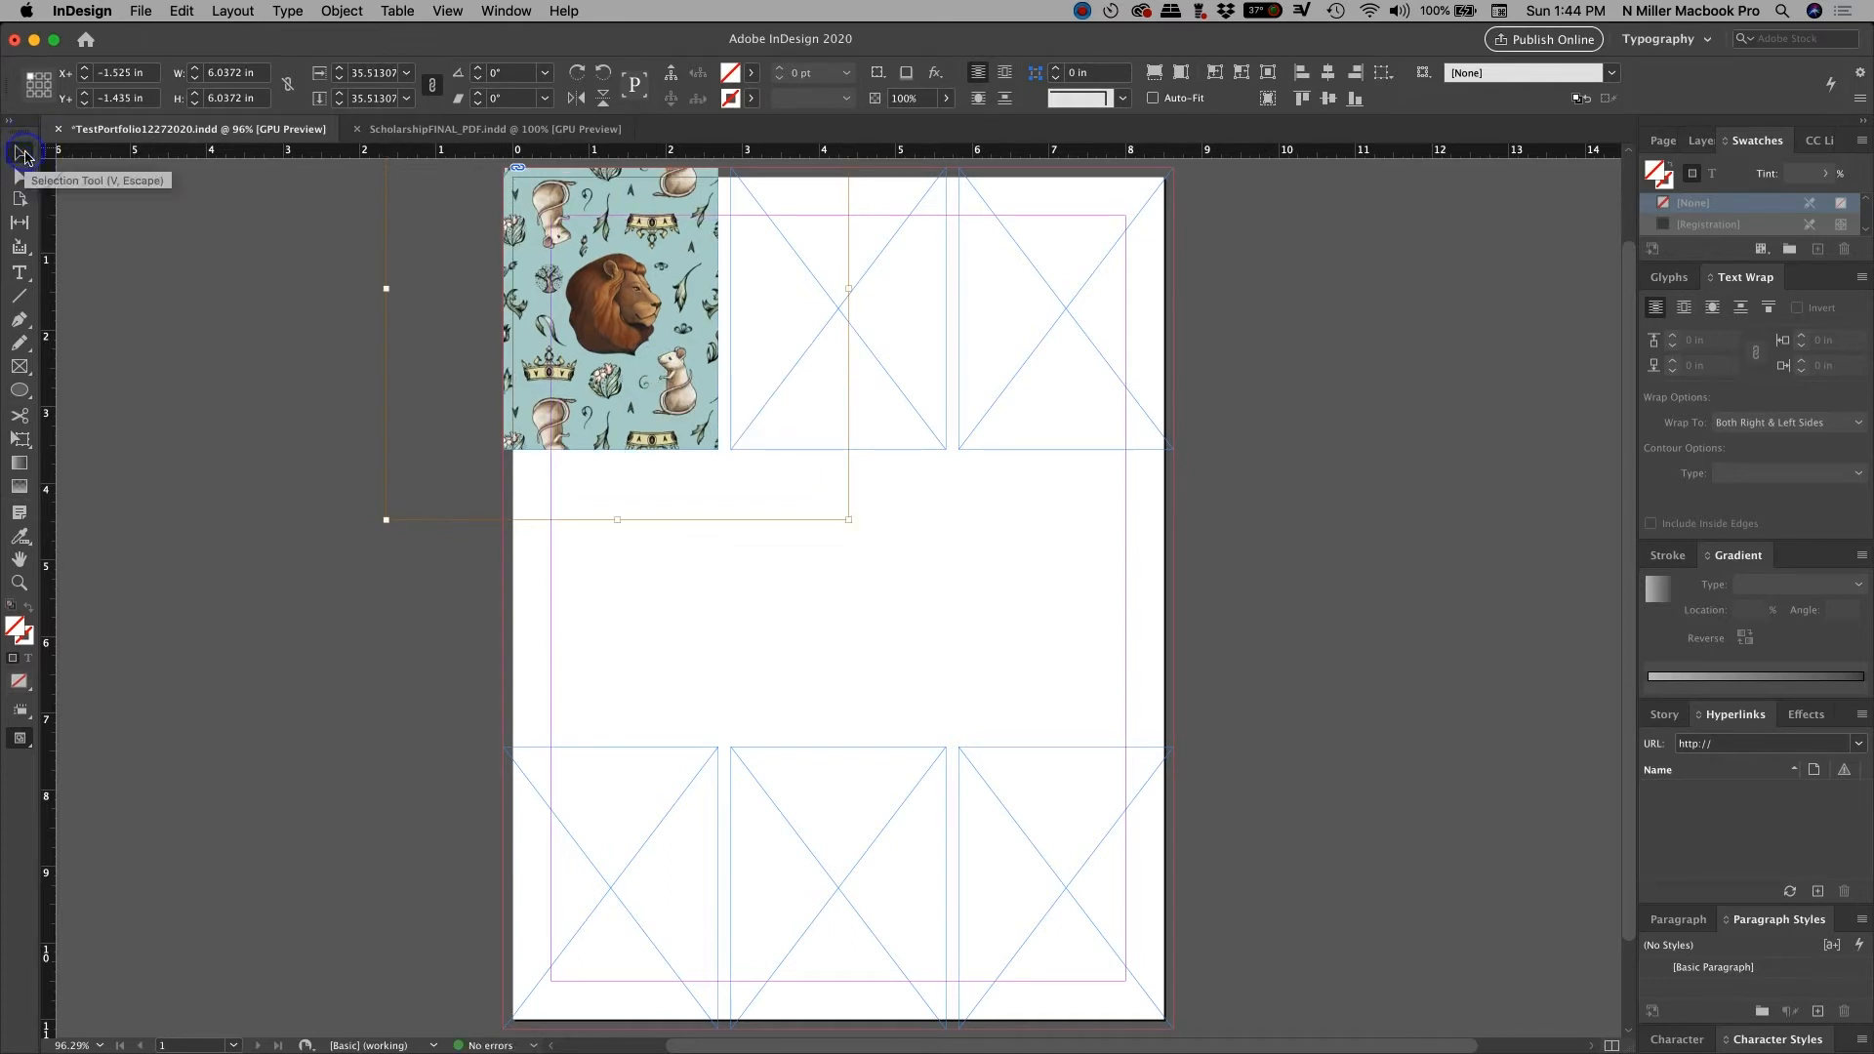
left_click(130, 224)
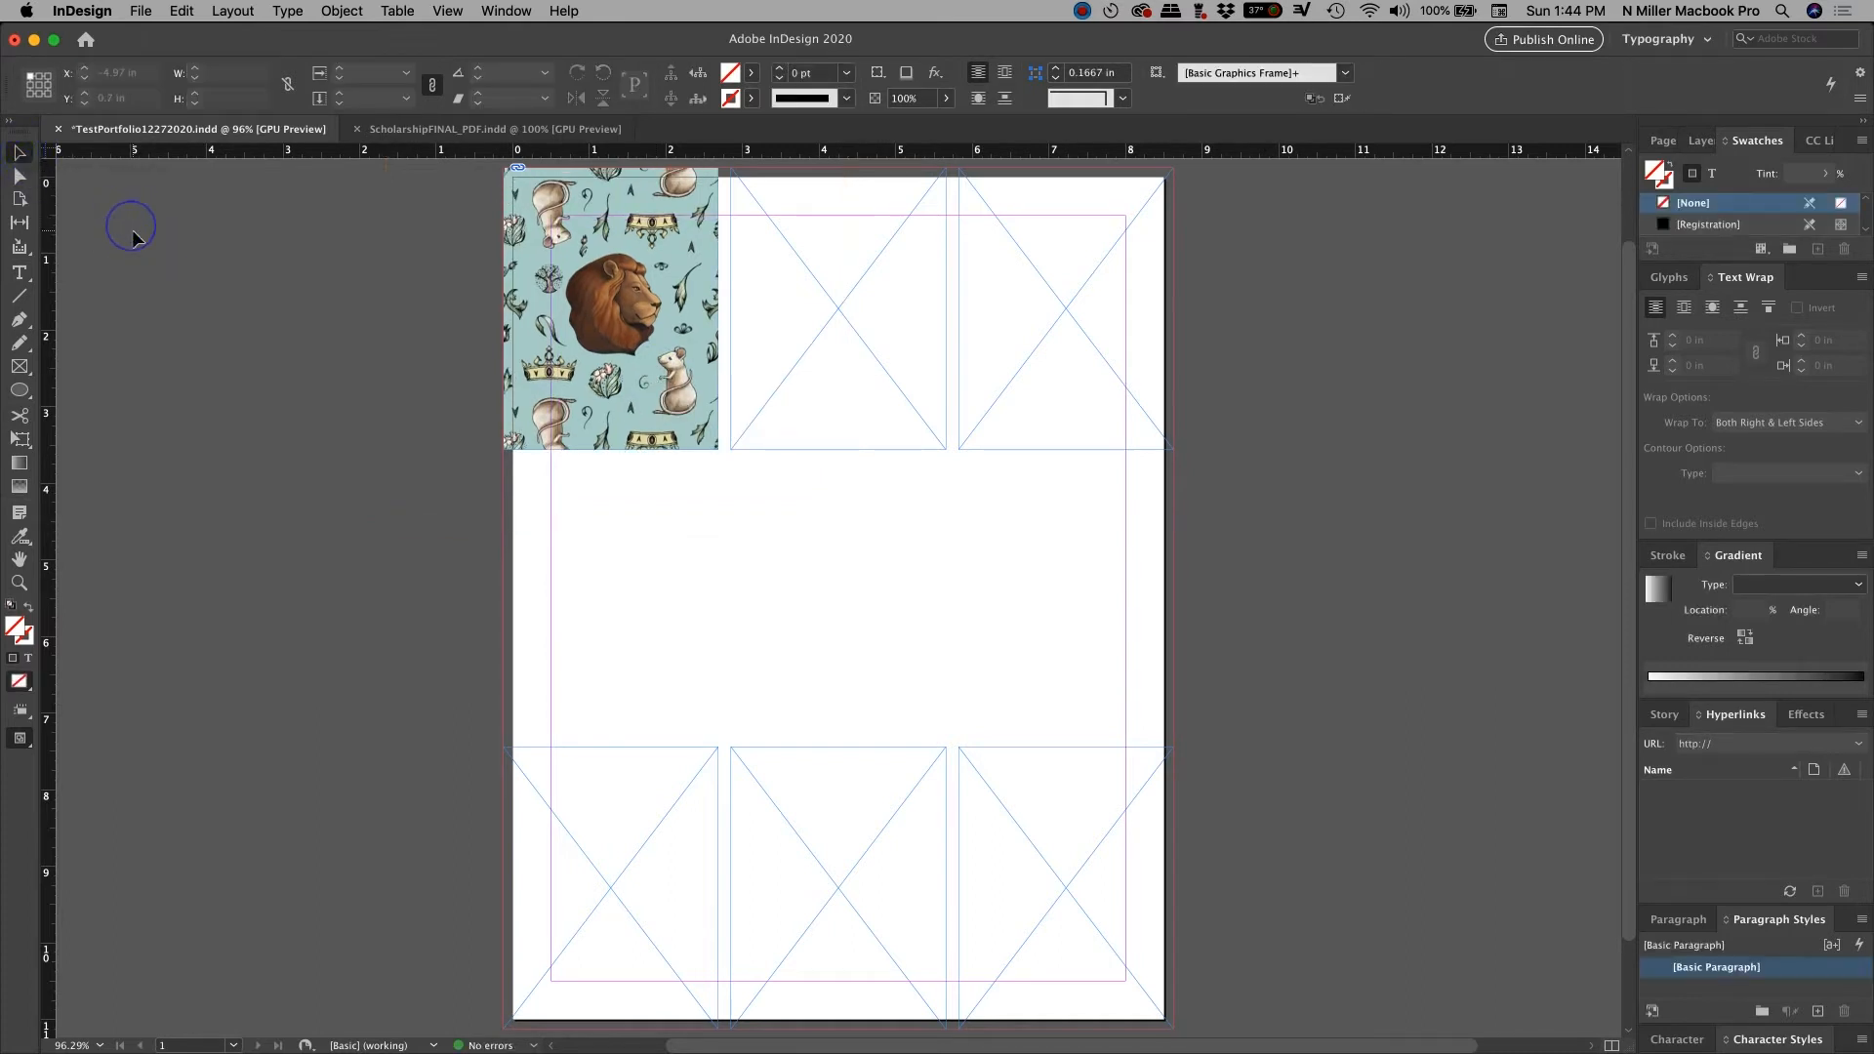
- Toggle between Normal and Preview screen modes to check the page with and without frame edges and bleed, ending in Normal mode
key("w")
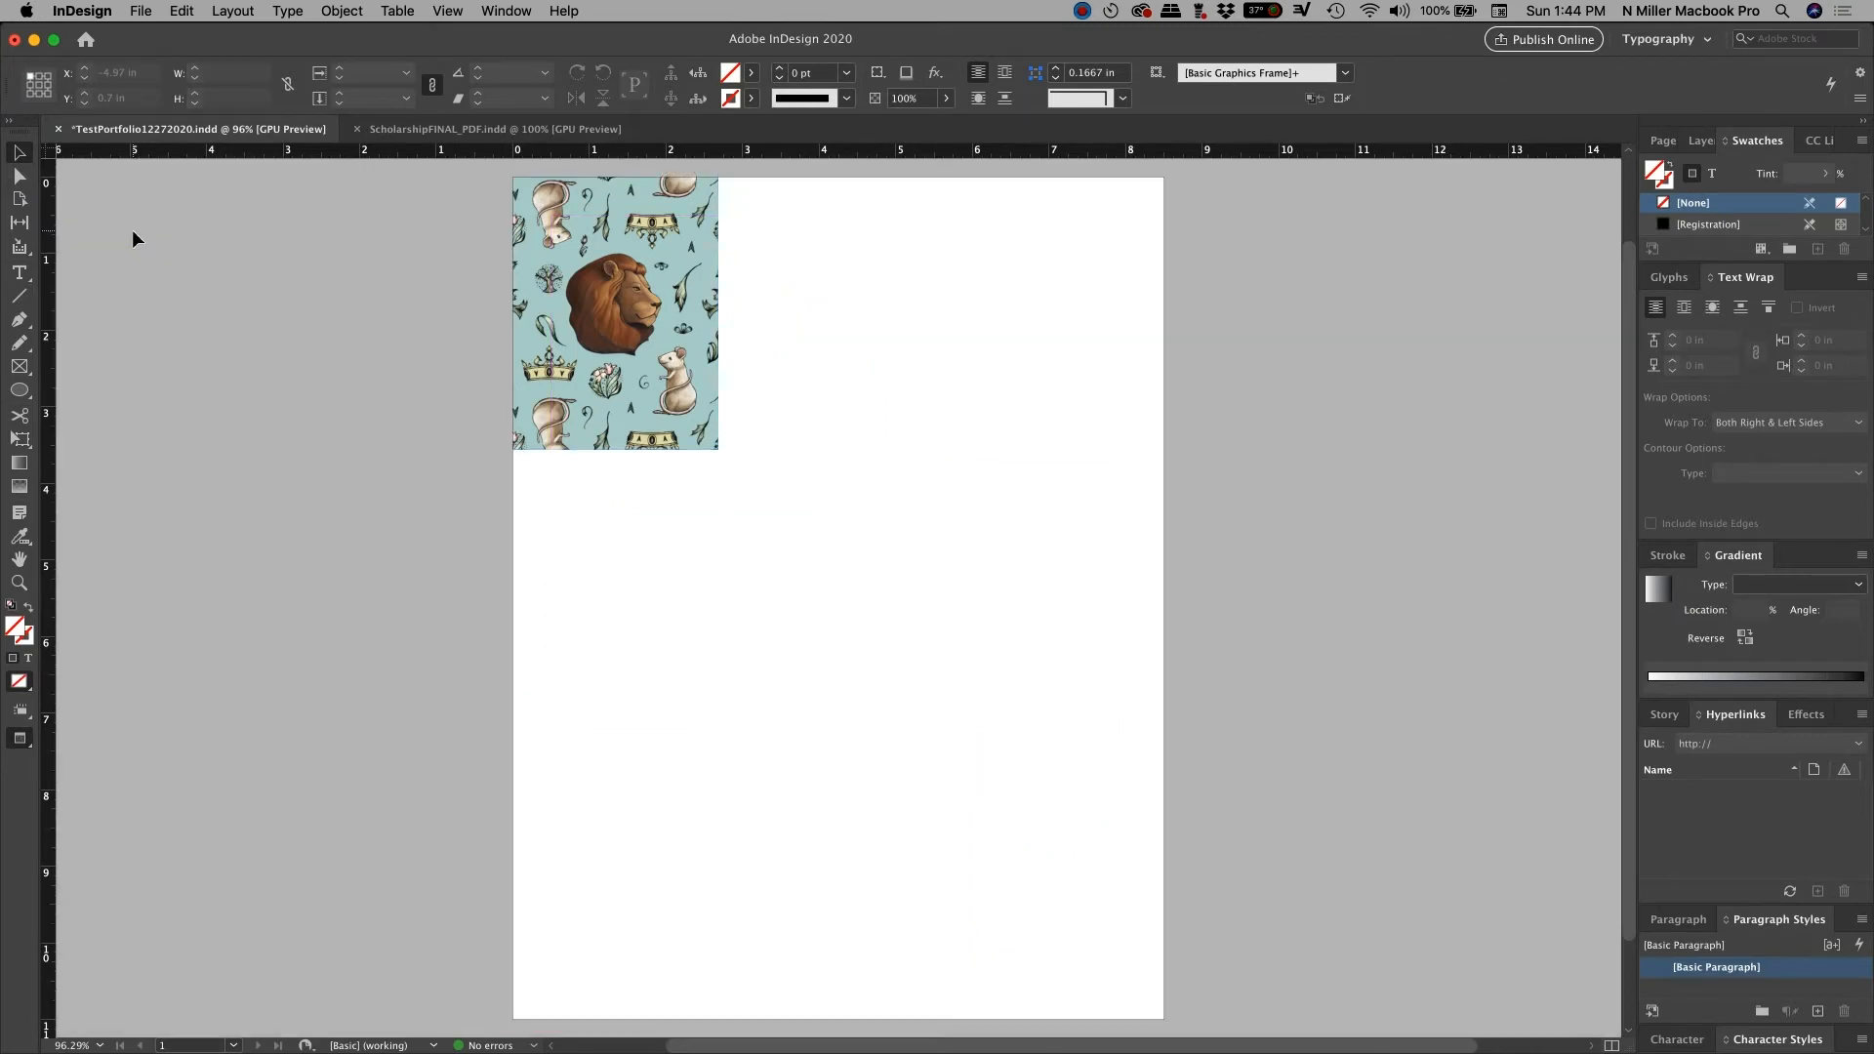
key("w")
key("w")
key("w")
key("w")
key("w")
key("w")
key("w")
left_click(380, 432)
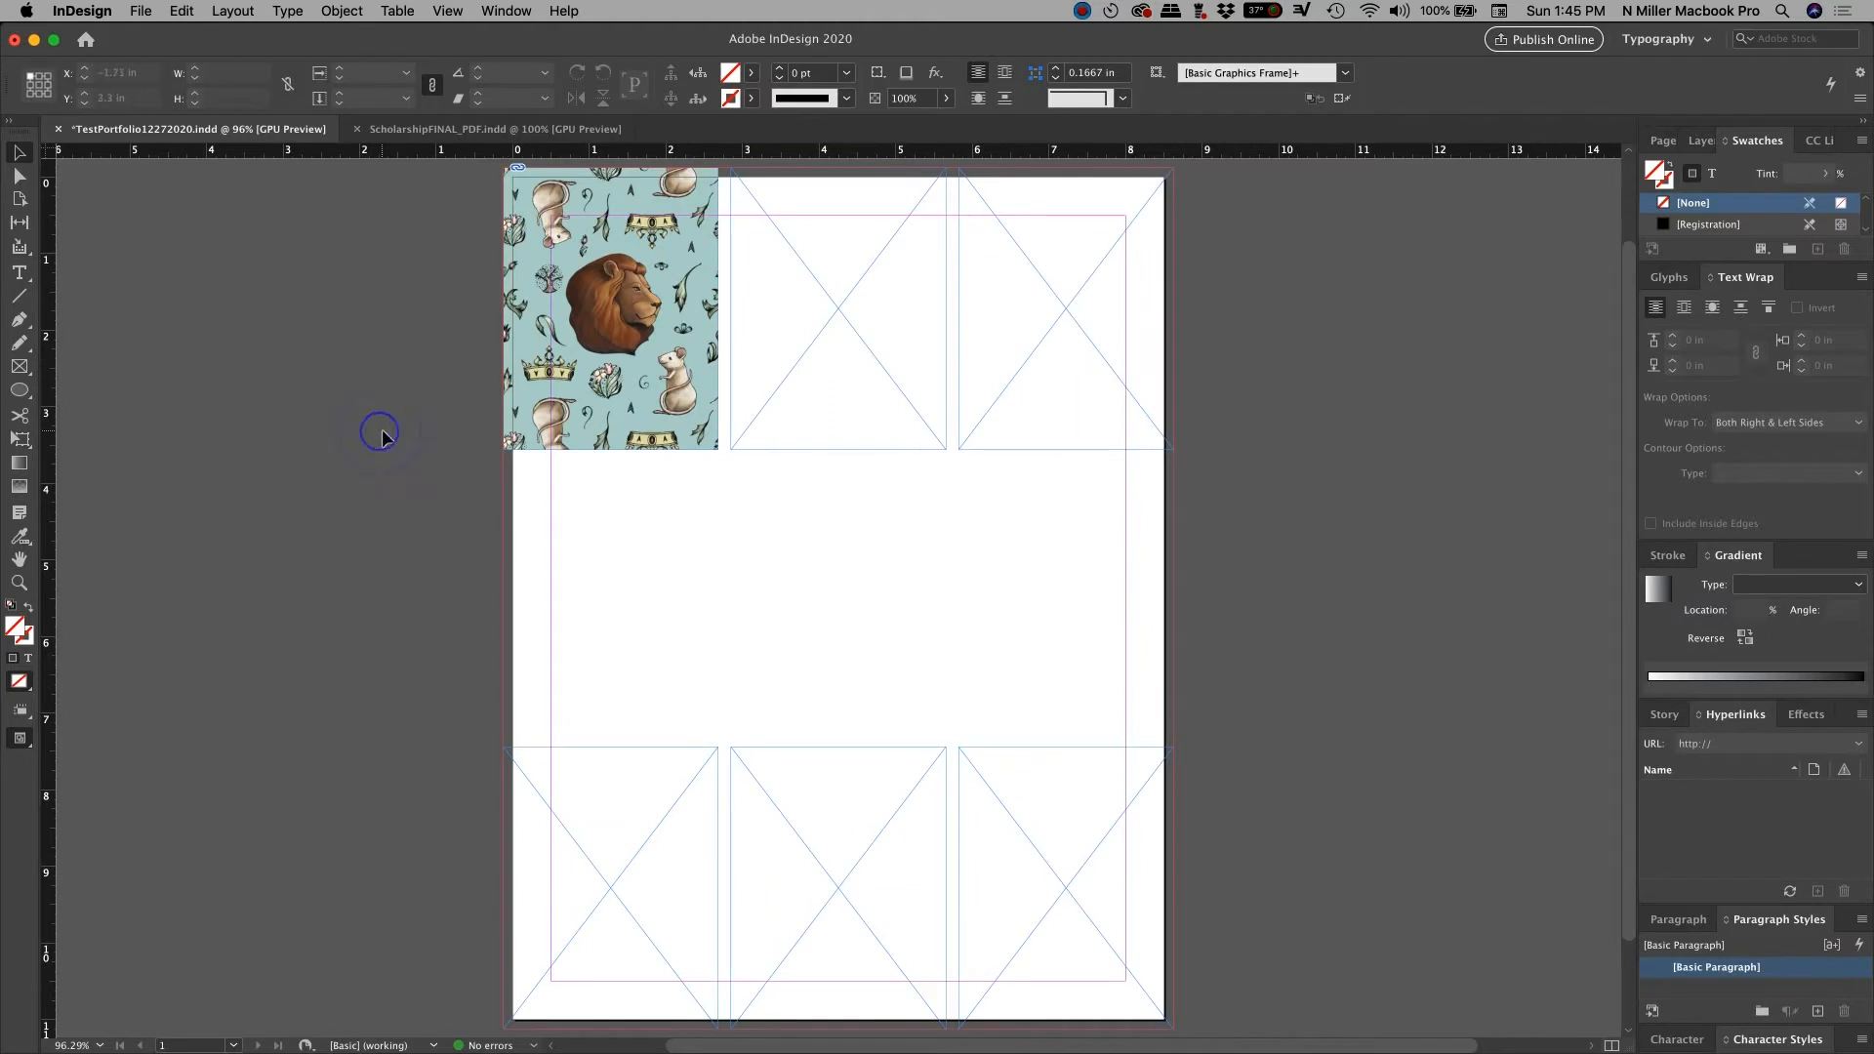
- Place the notebook image from the Images folder in the top-middle frame
left_click(896, 369)
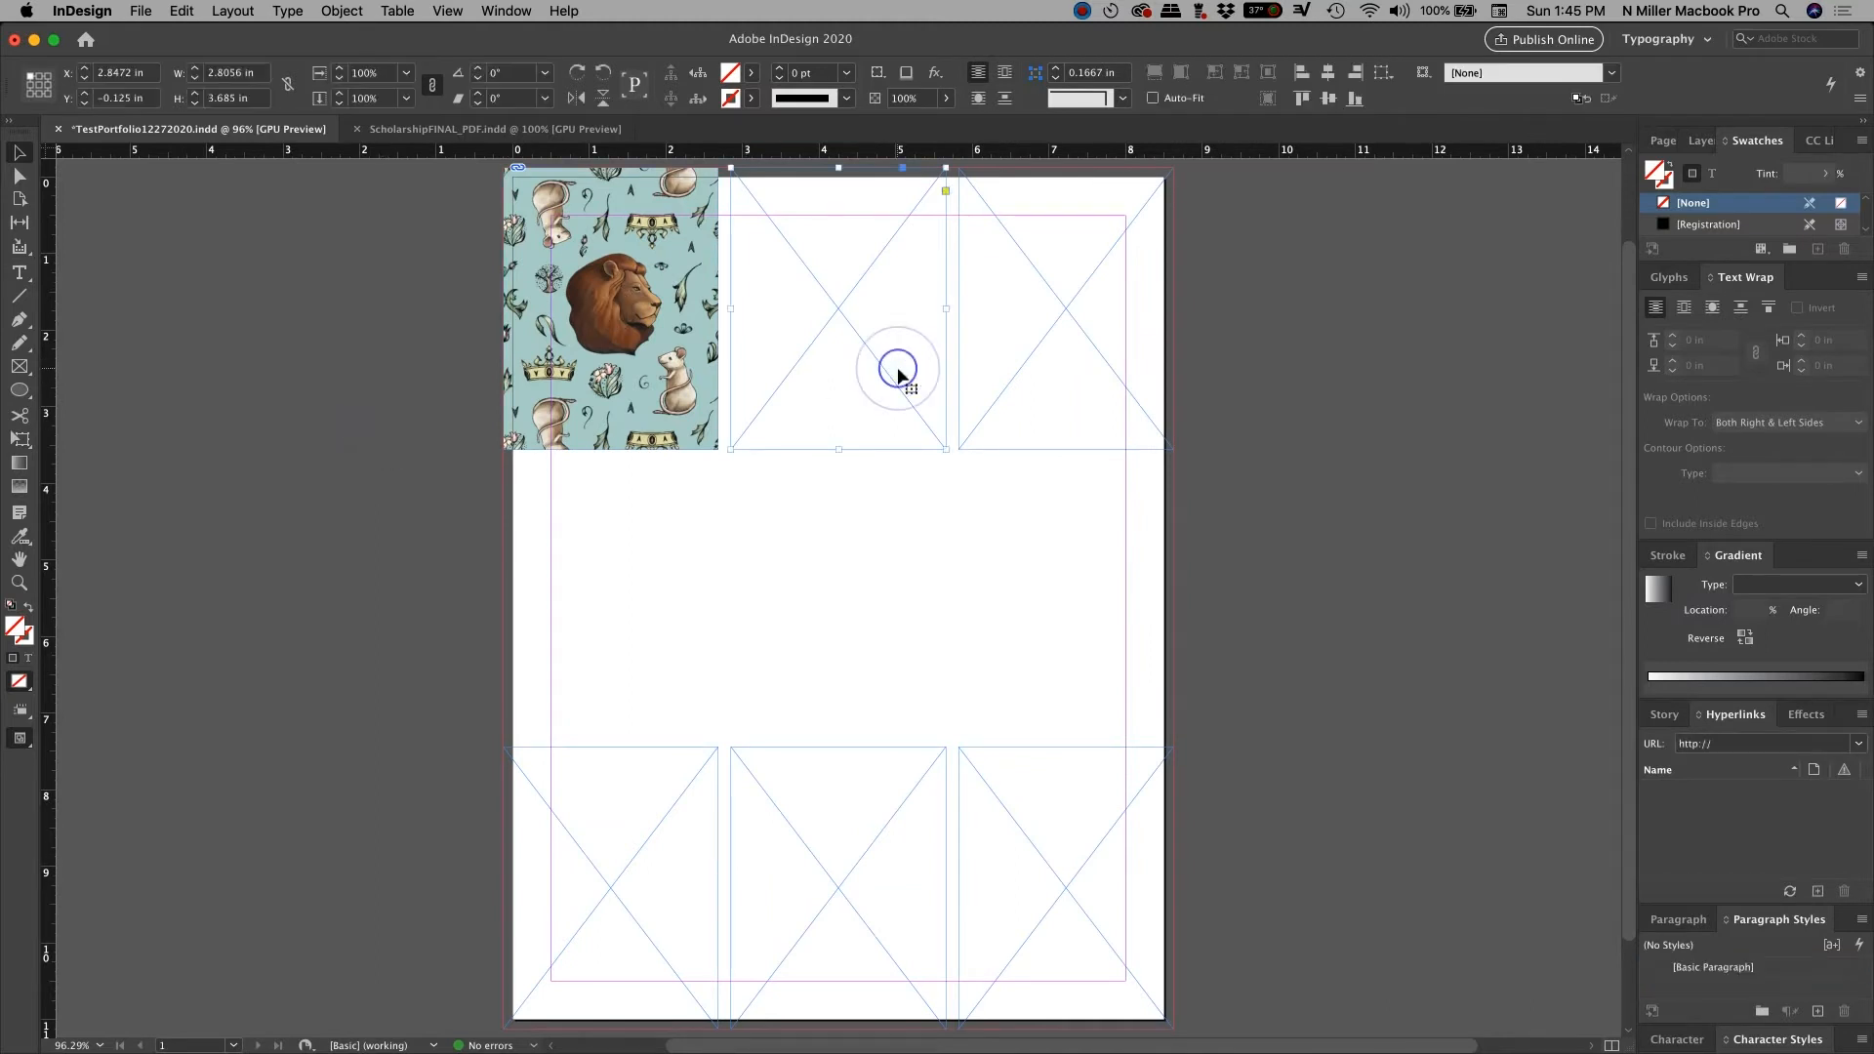
left_click(141, 13)
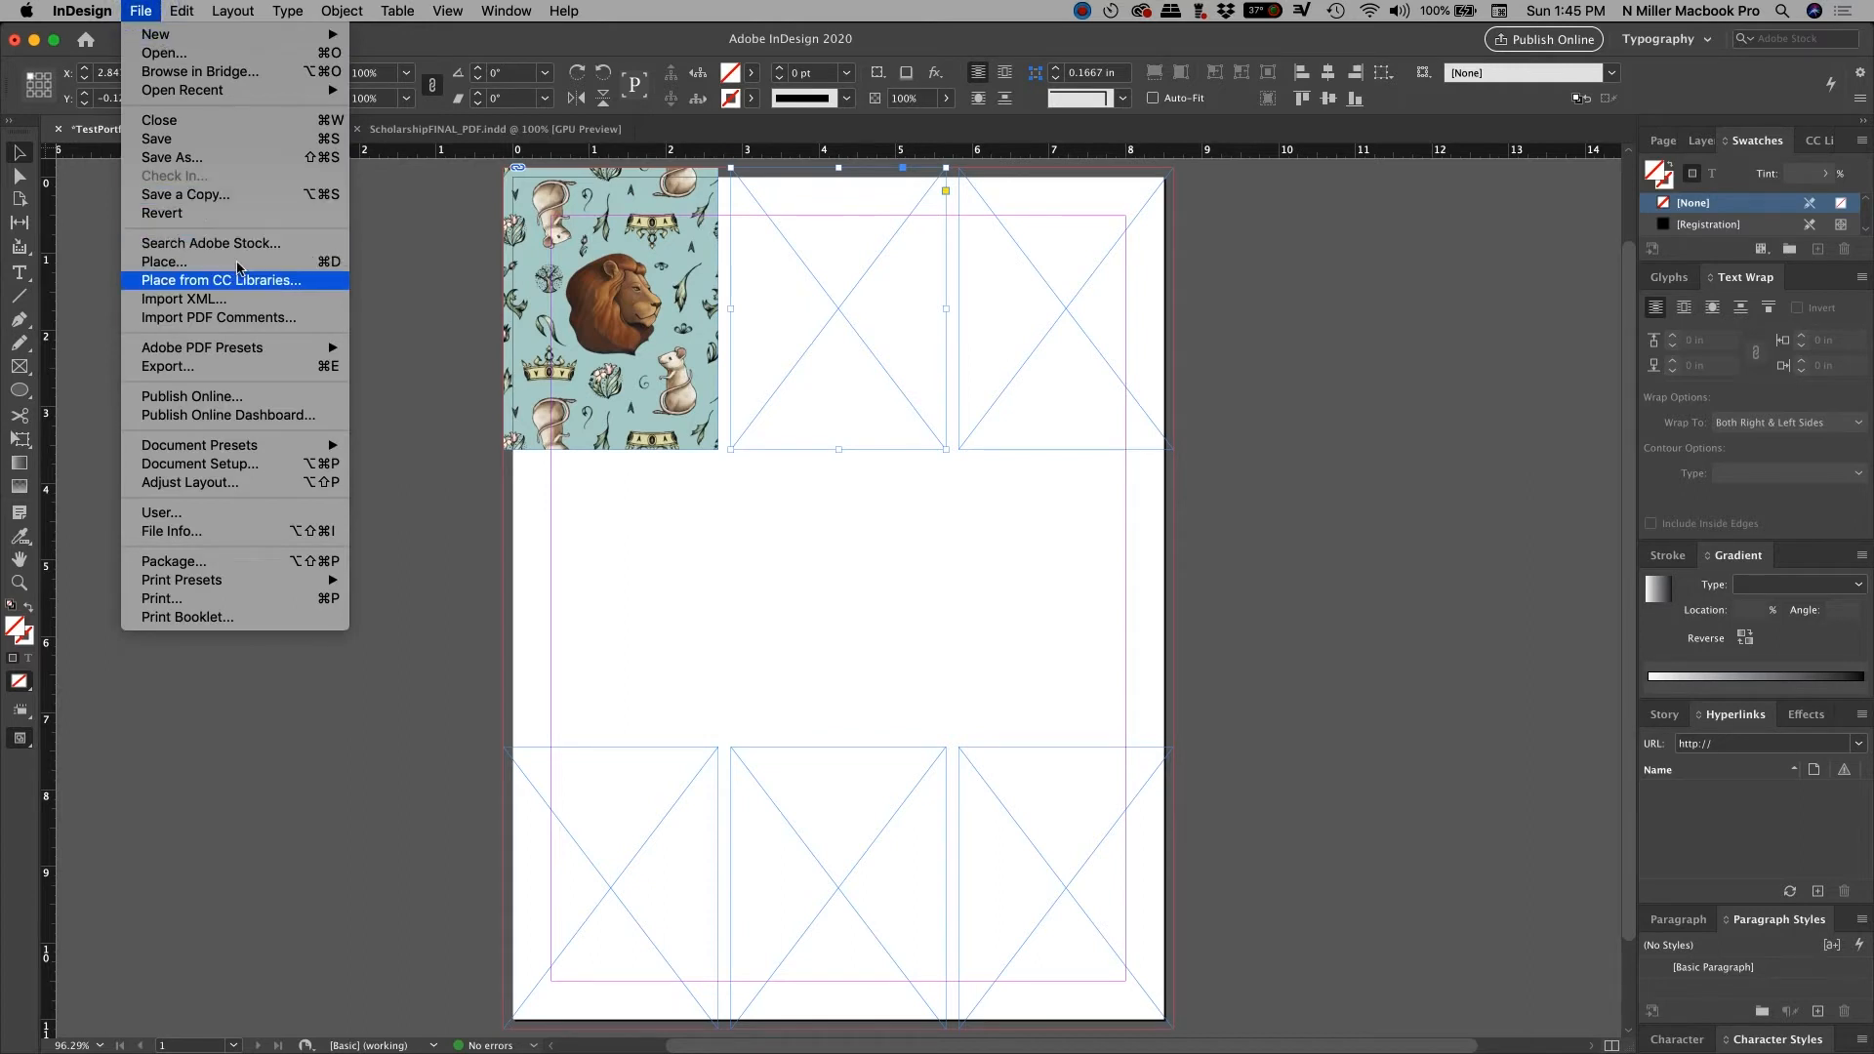
left_click(239, 261)
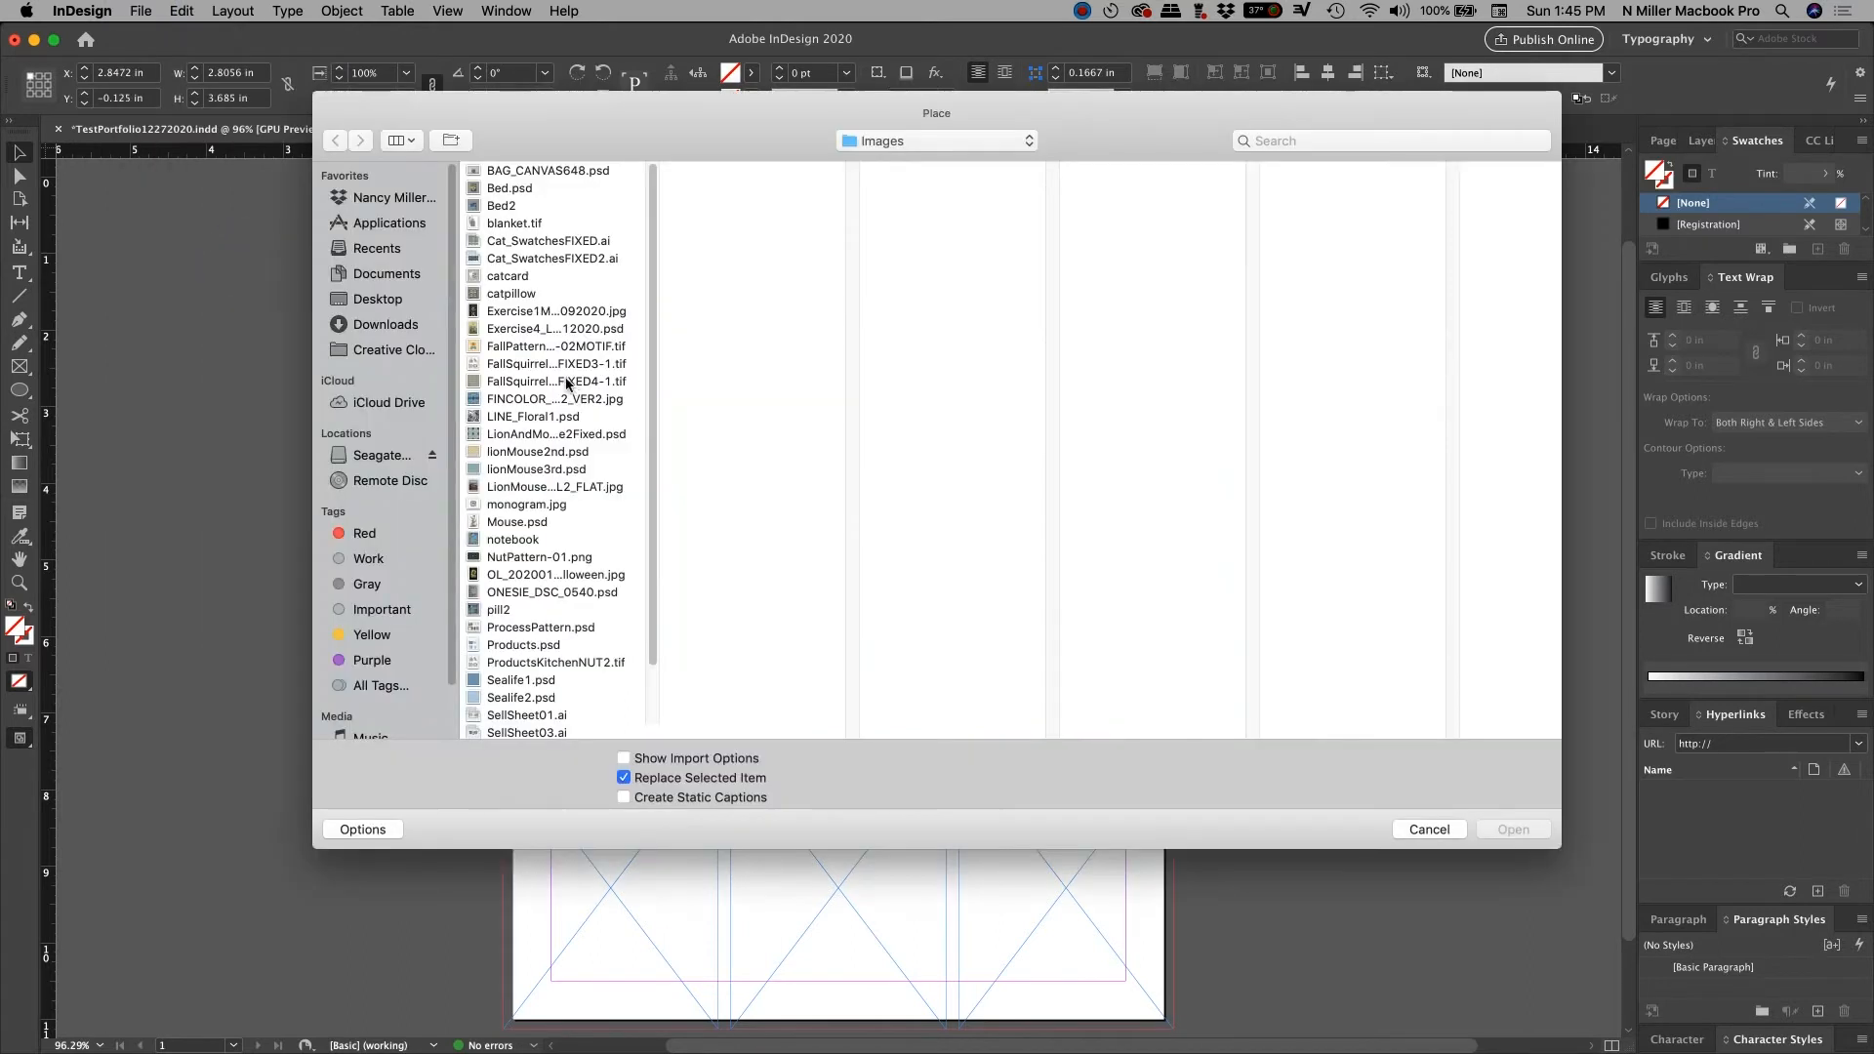
left_click(567, 381)
left_click(529, 553)
left_click(527, 539)
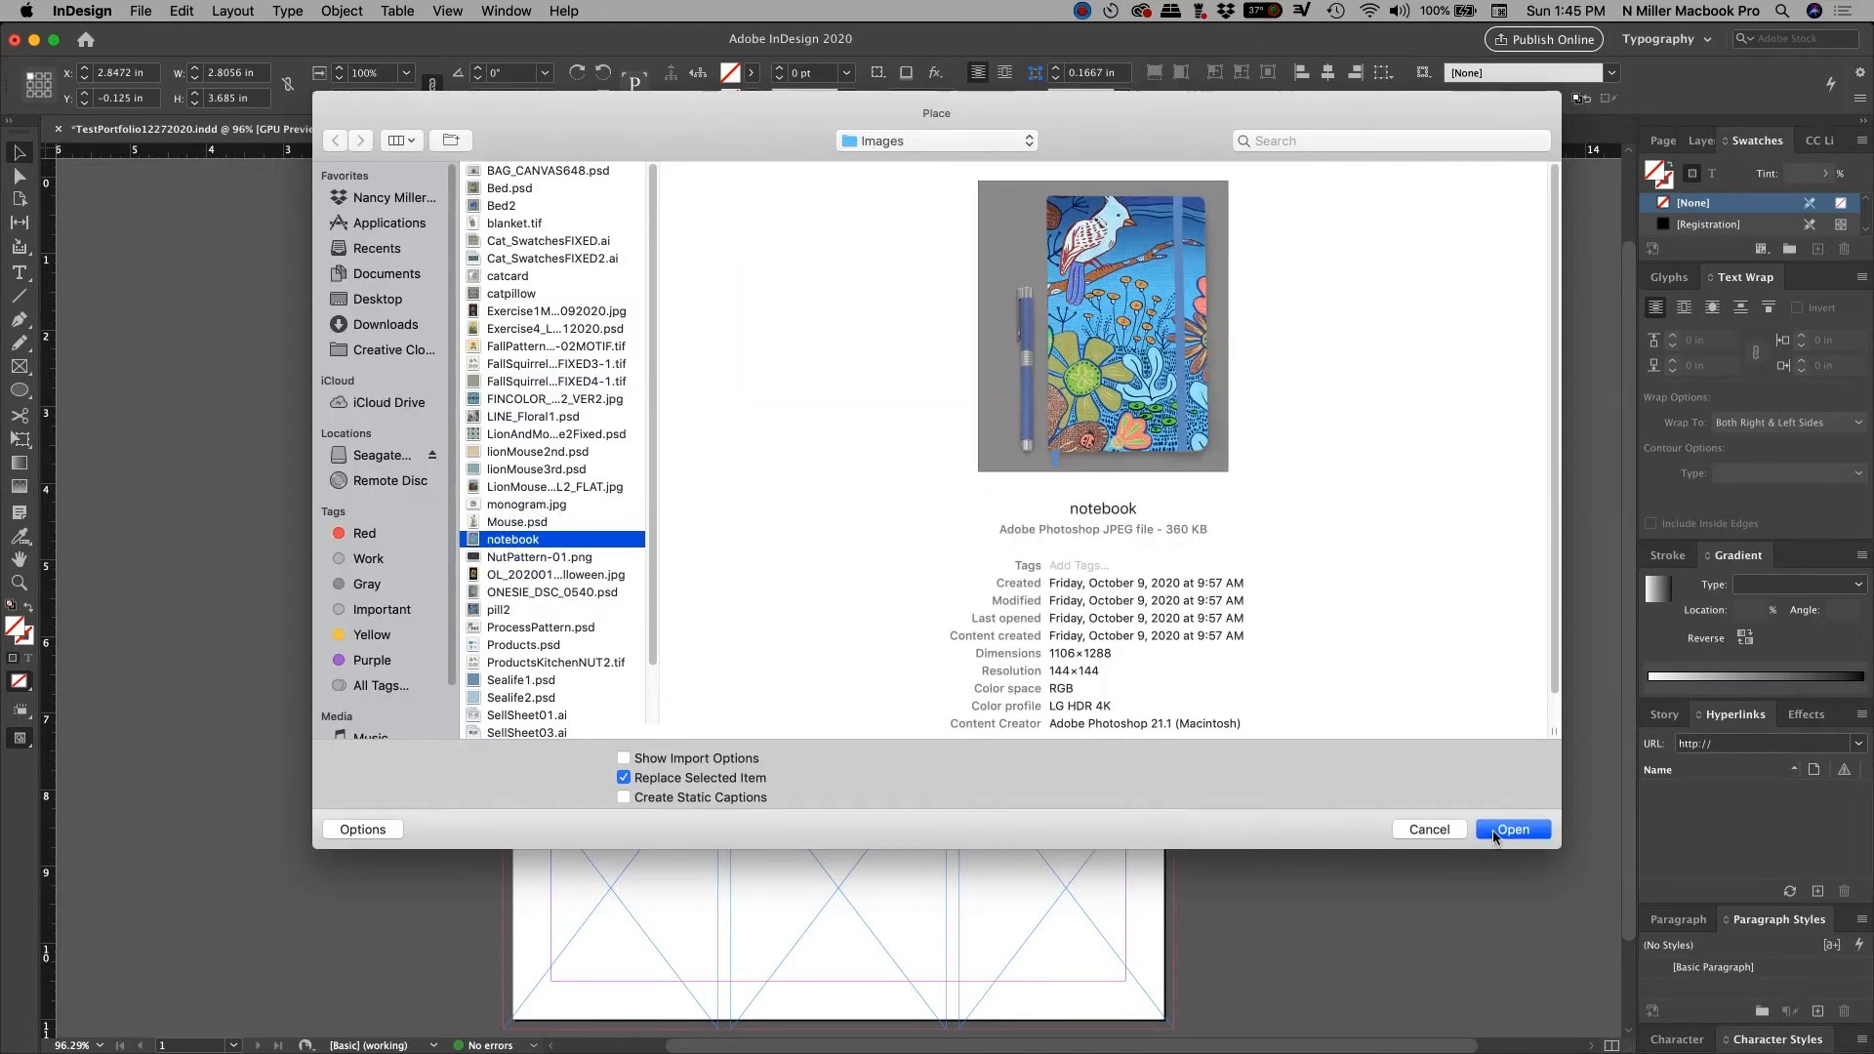
left_click(1492, 830)
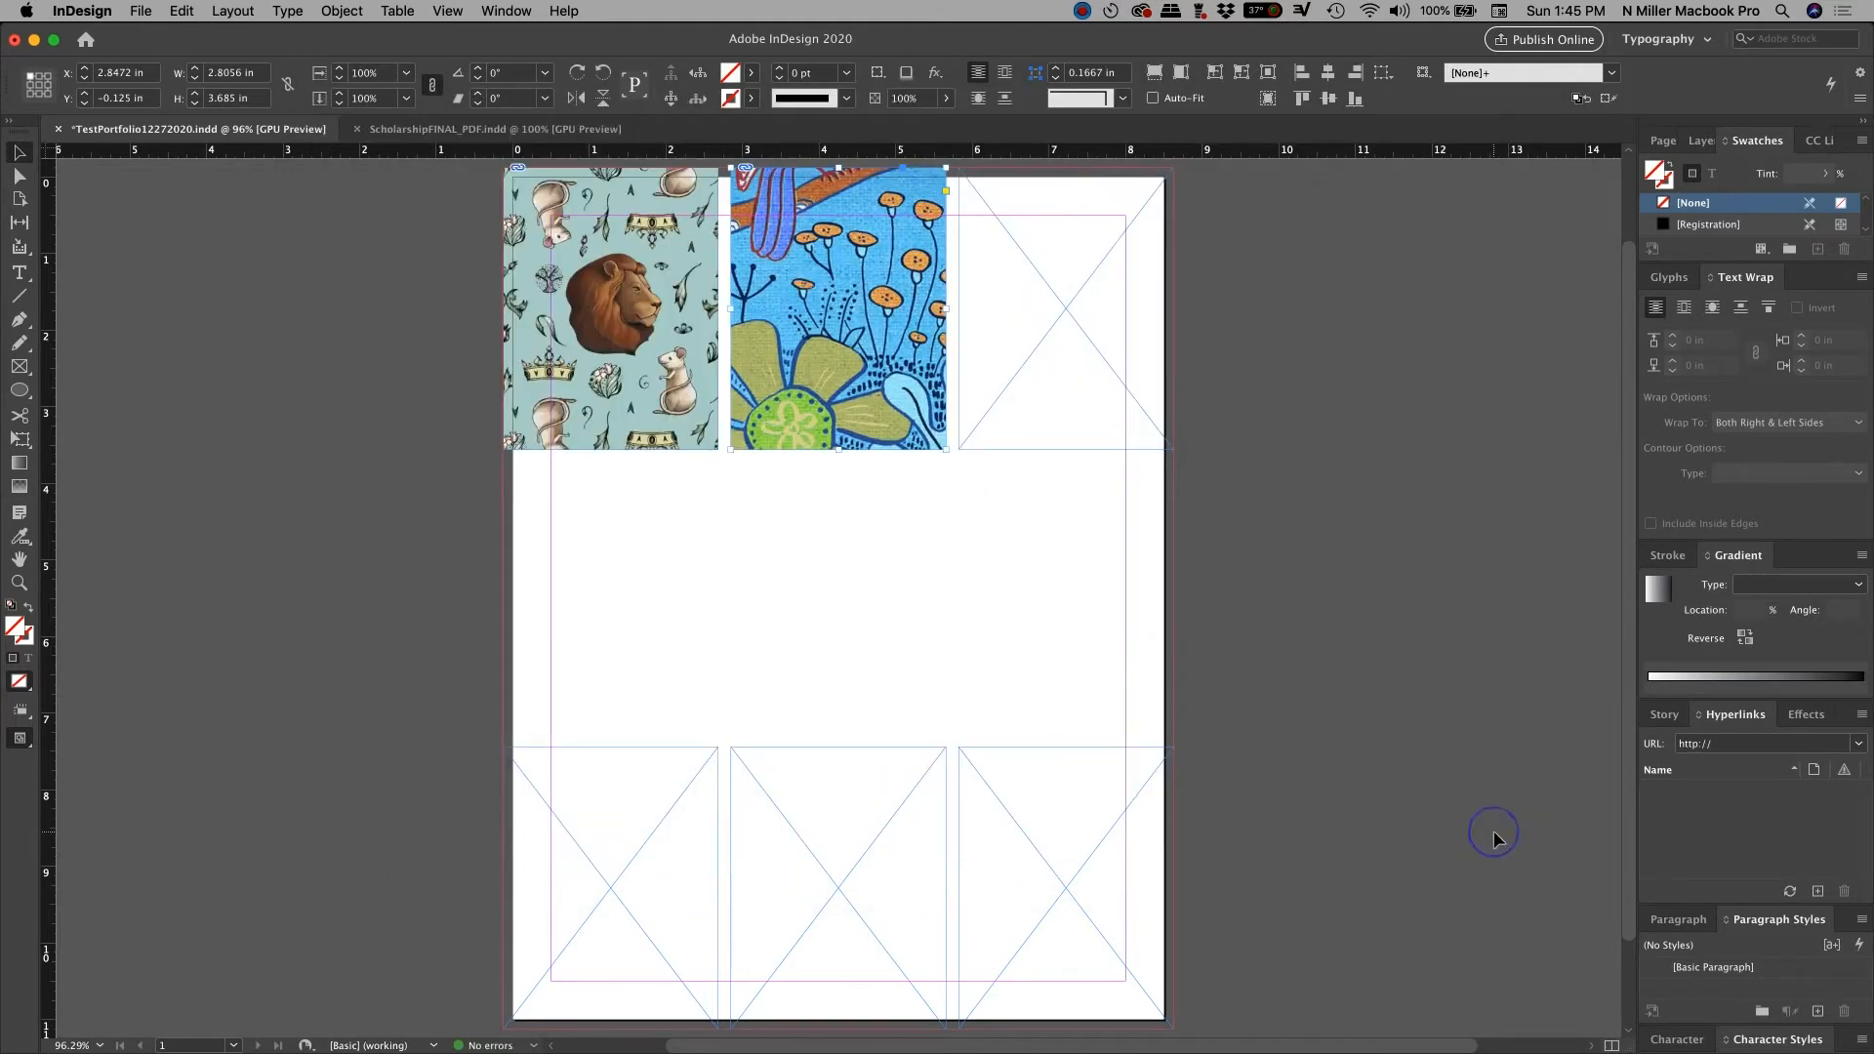
- Select the notebook image inside the top-middle frame and apply Fill Frame Proportionally
key("a")
left_click(906, 413)
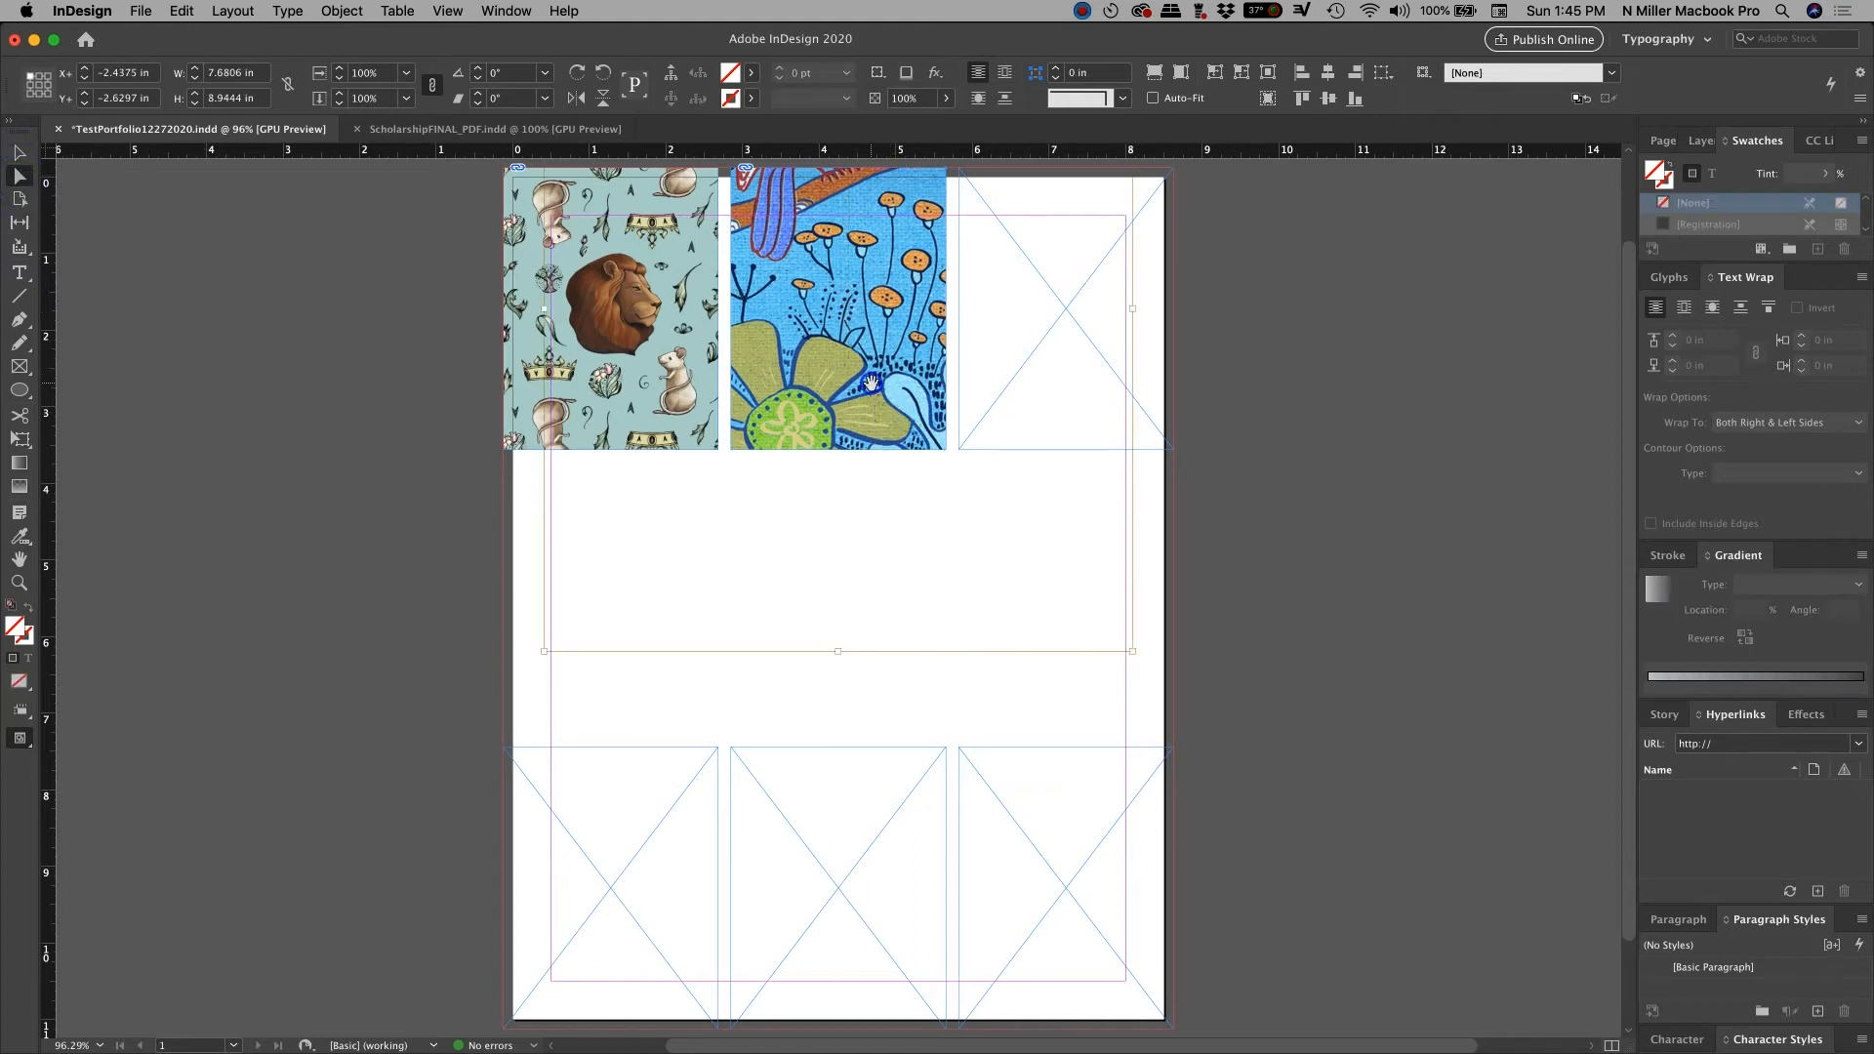
left_click(1085, 16)
left_click(1103, 75)
left_click(327, 12)
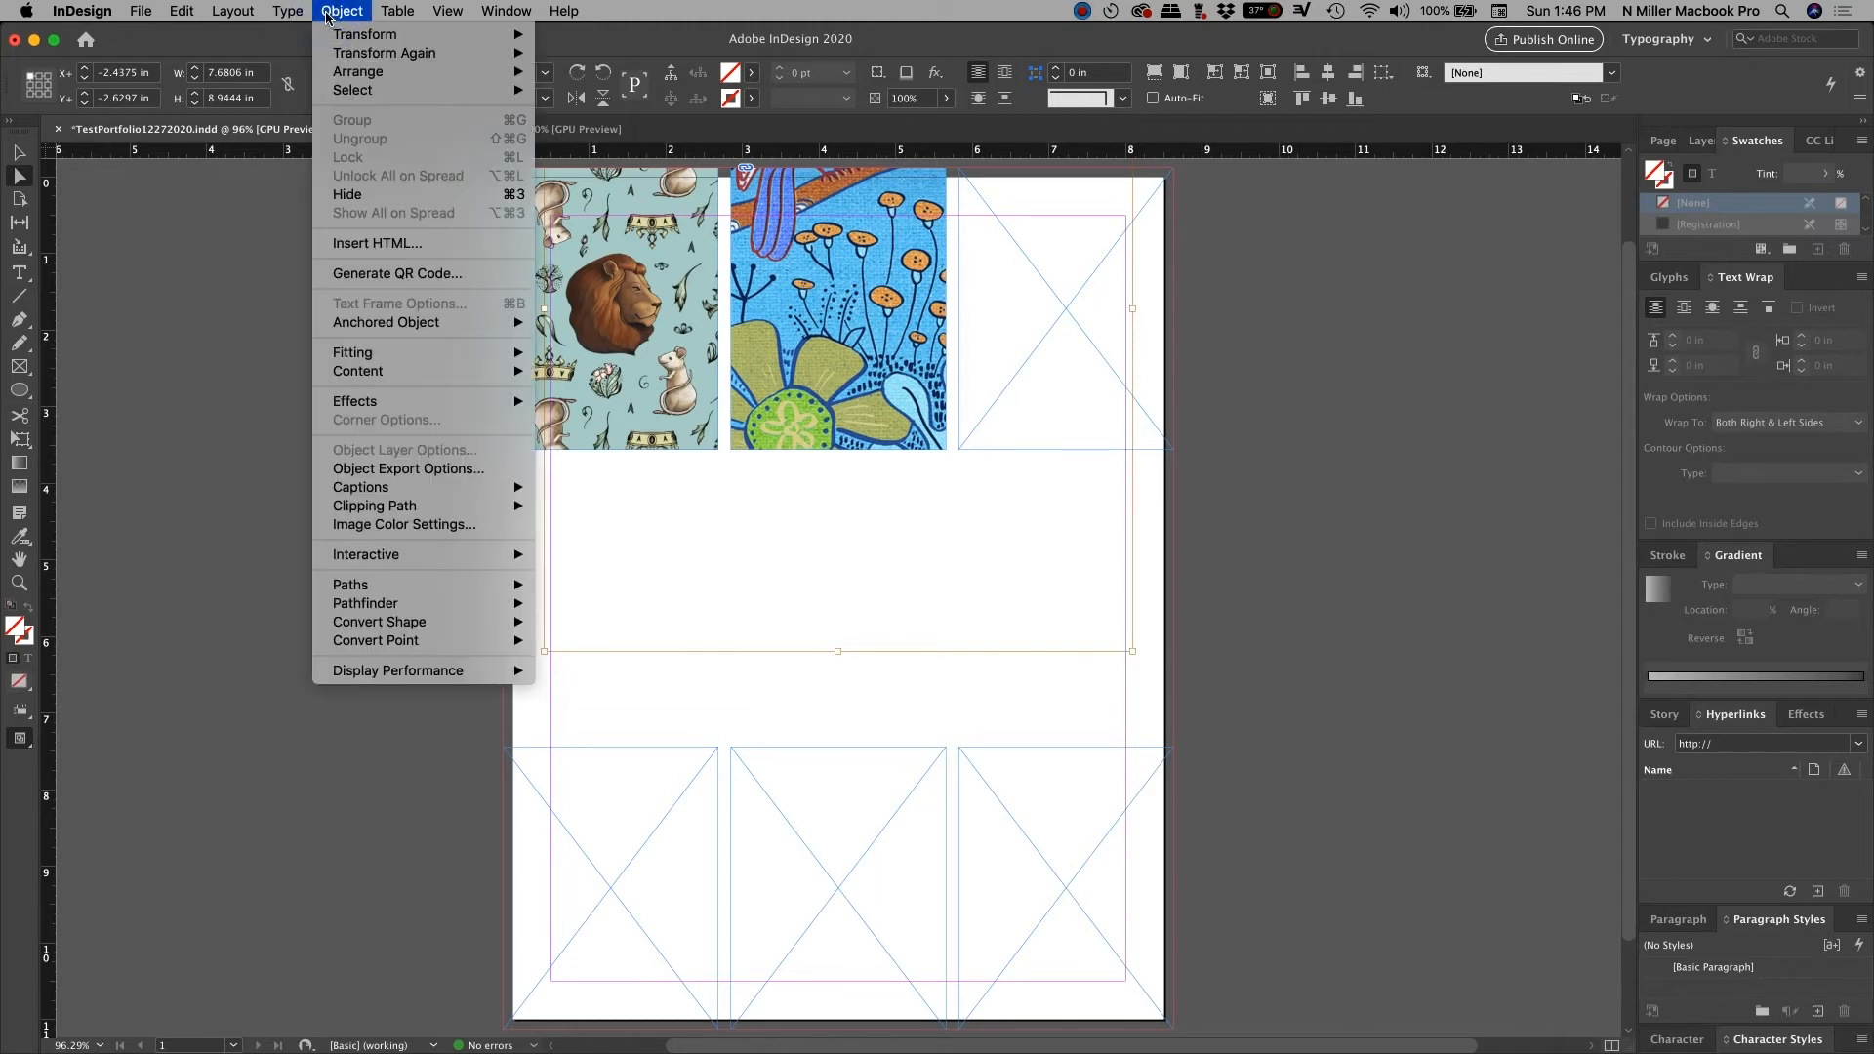
mouse_move(380, 361)
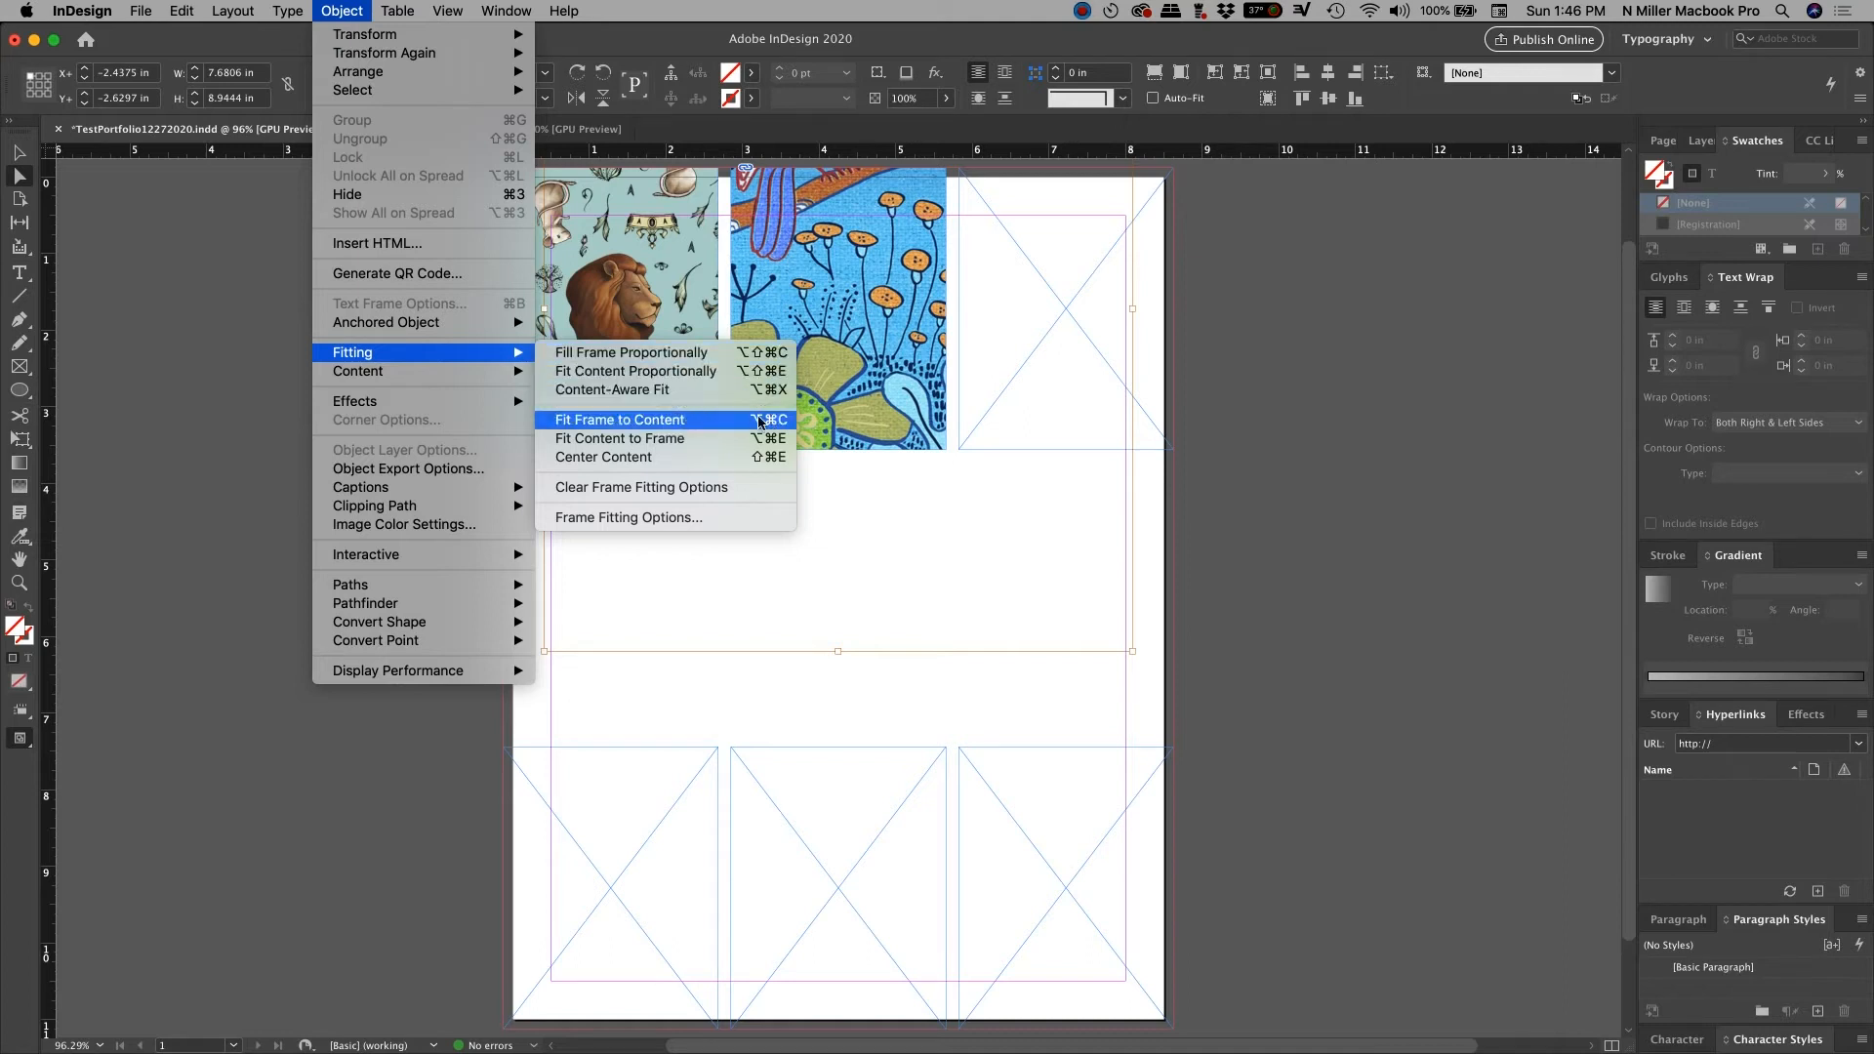
left_click(631, 353)
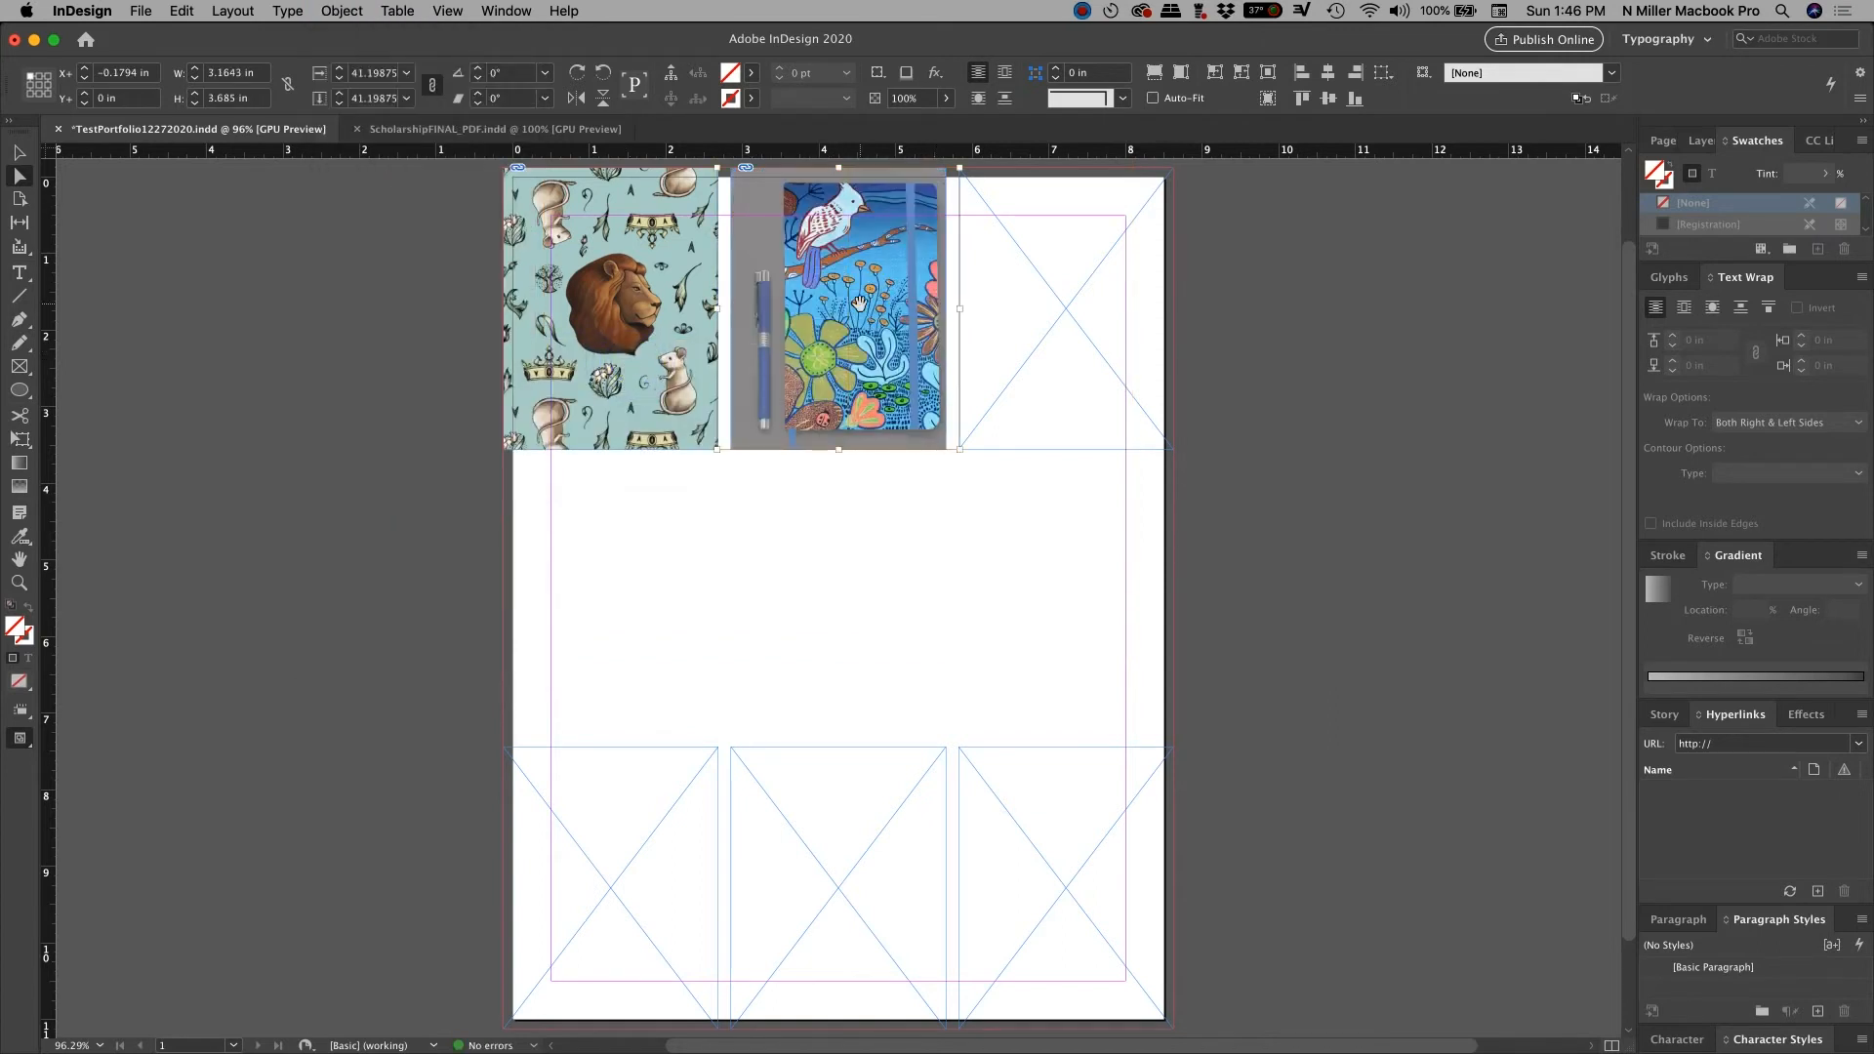
- Try Fit Frame to Content on the notebook image, and undo it
left_click(356, 8)
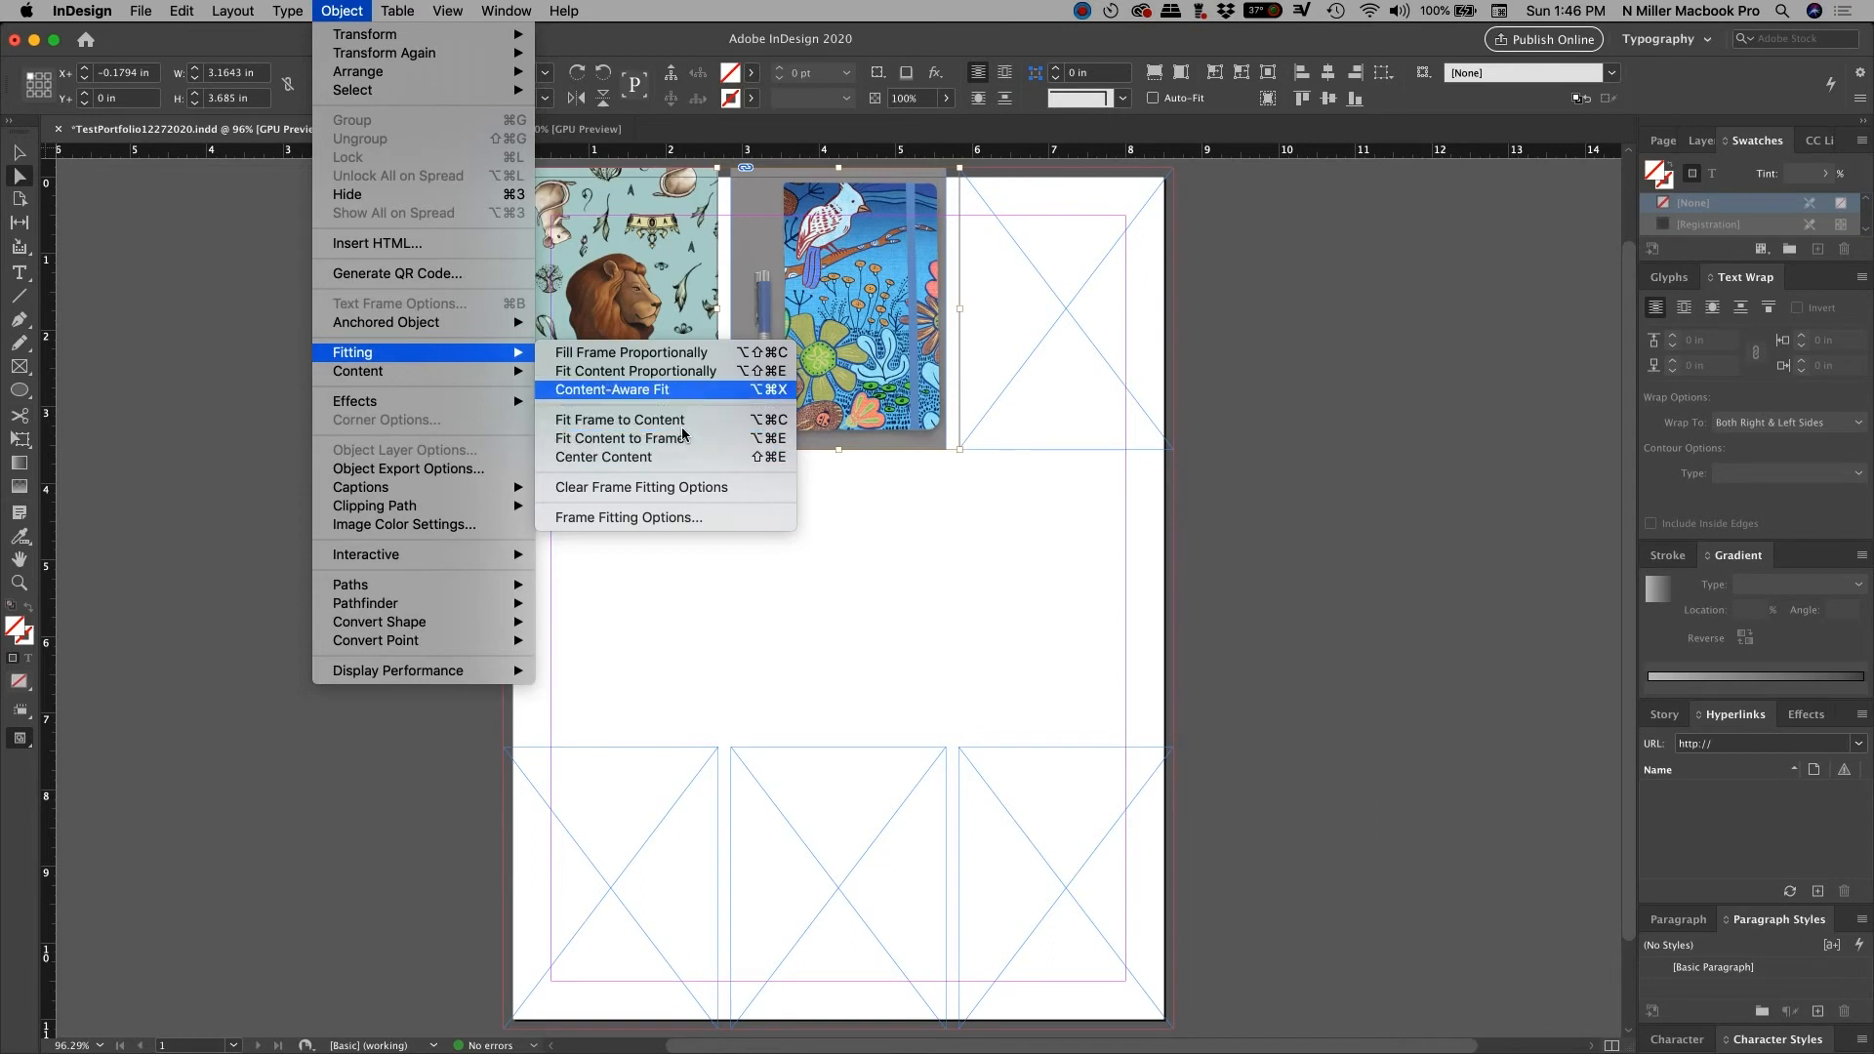
left_click(690, 419)
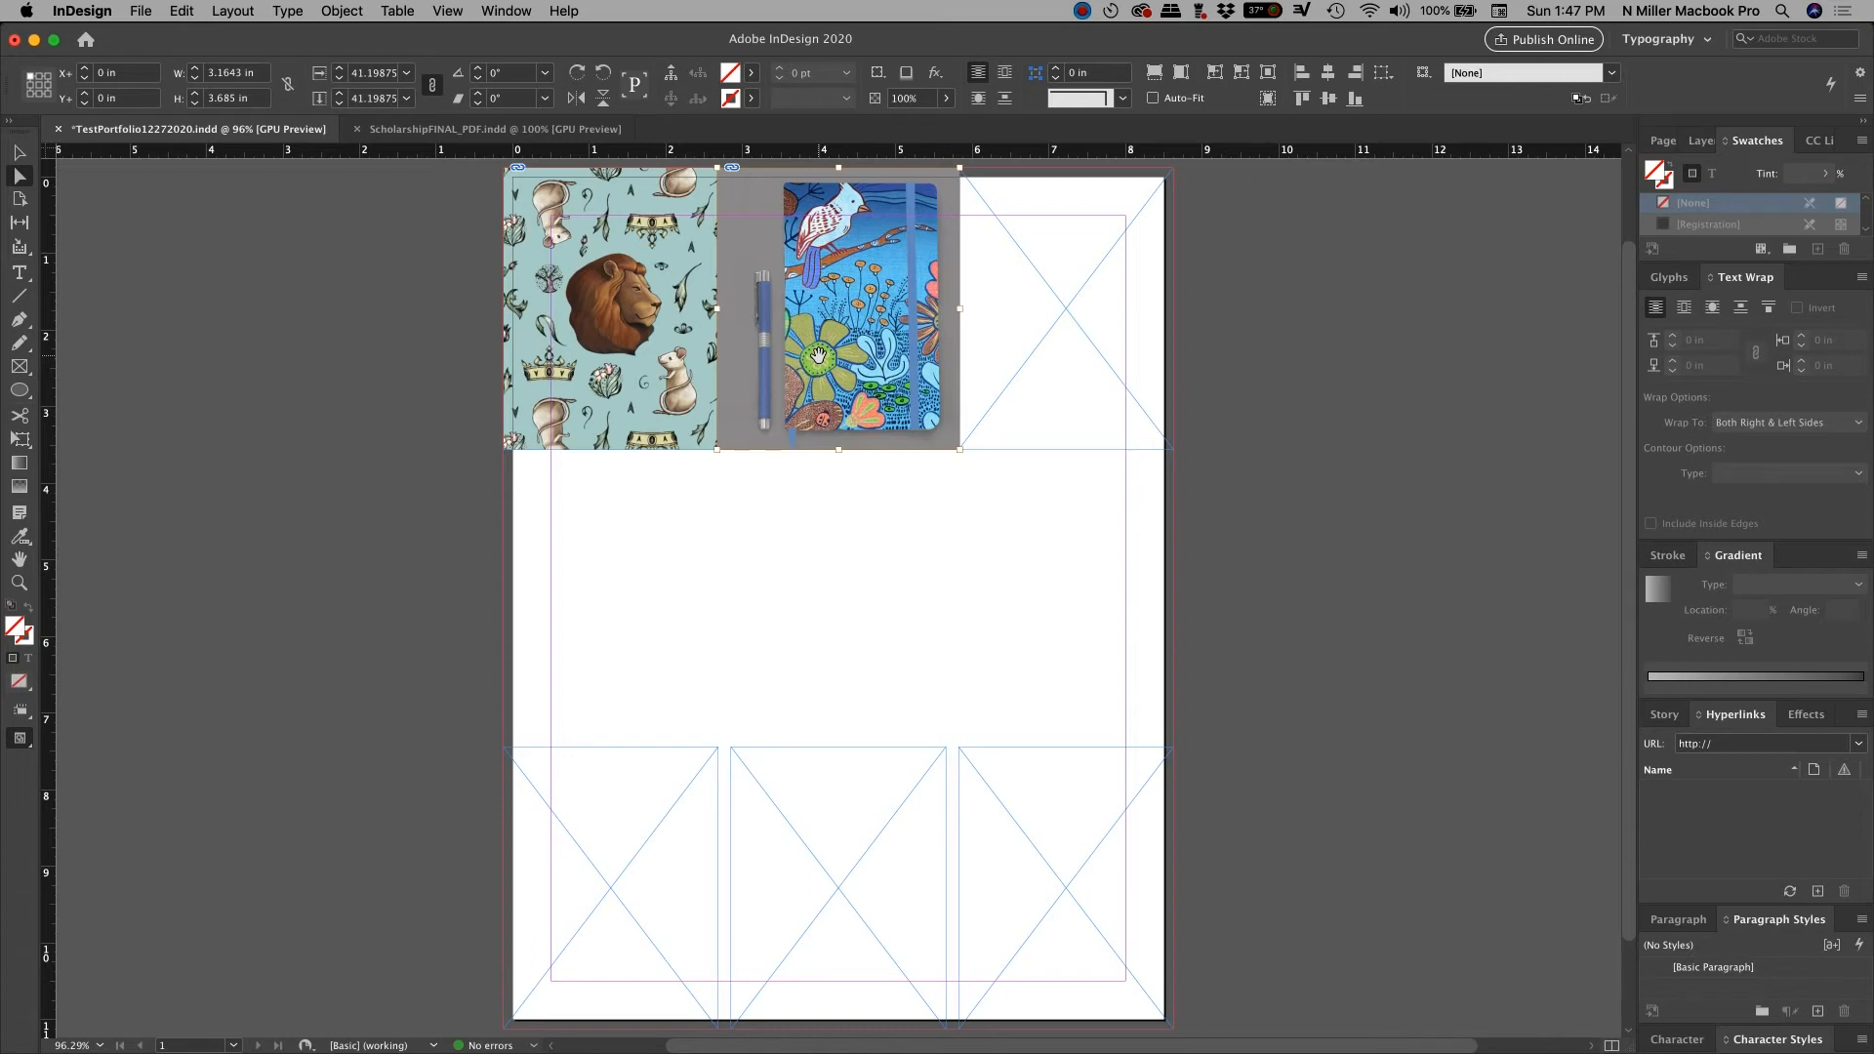
key("super+z")
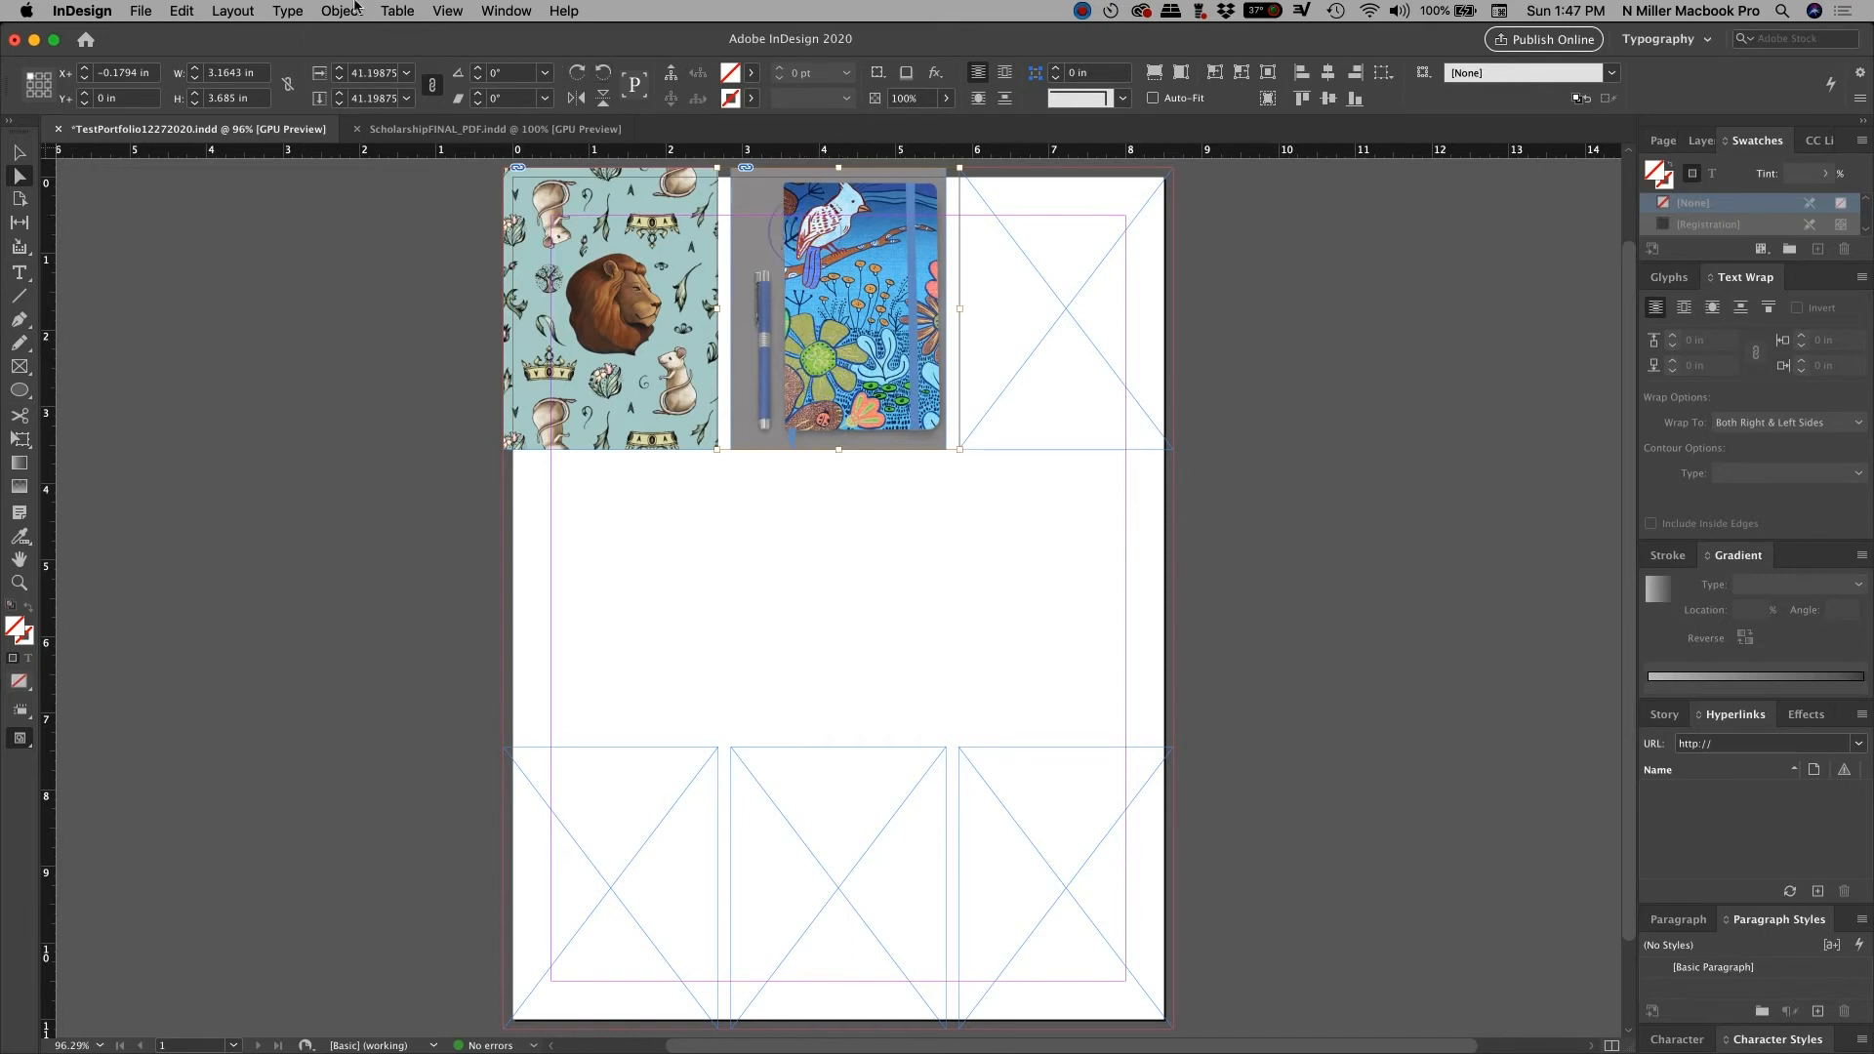
left_click(101, 10)
mouse_move(116, 66)
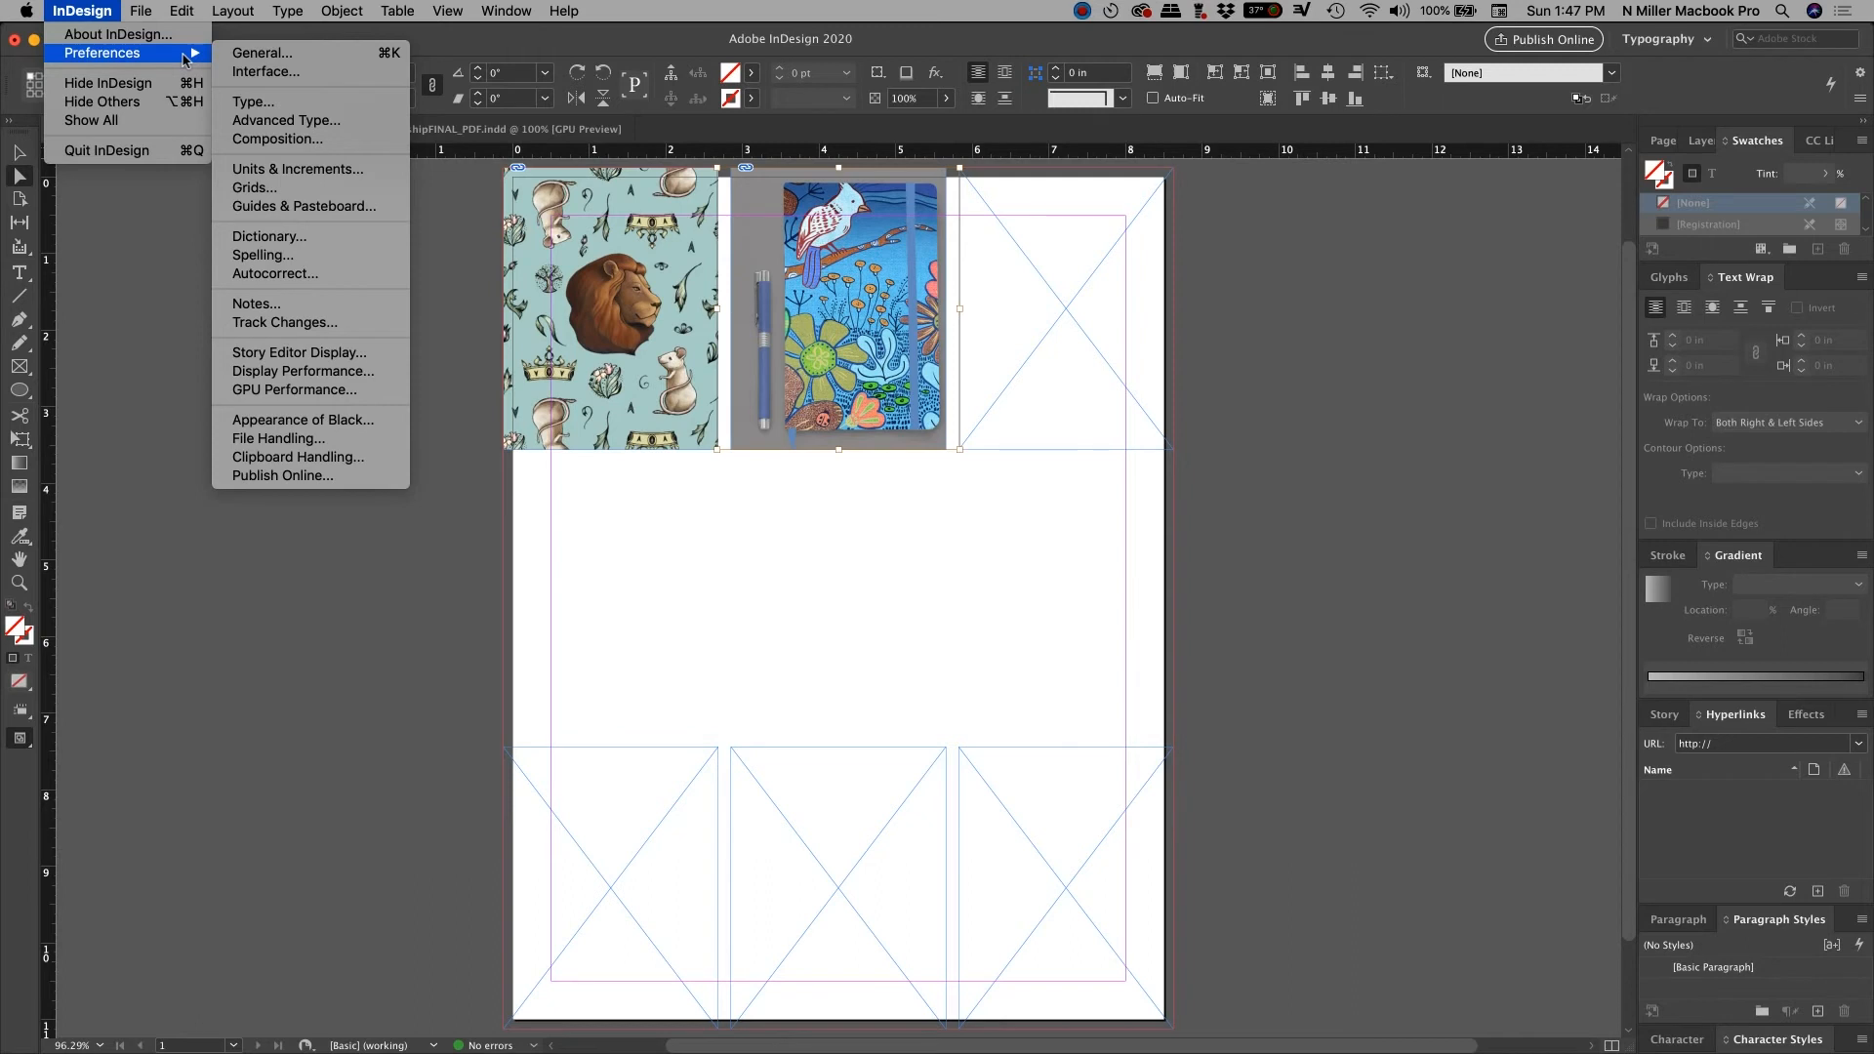
left_click(108, 10)
left_click(1074, 17)
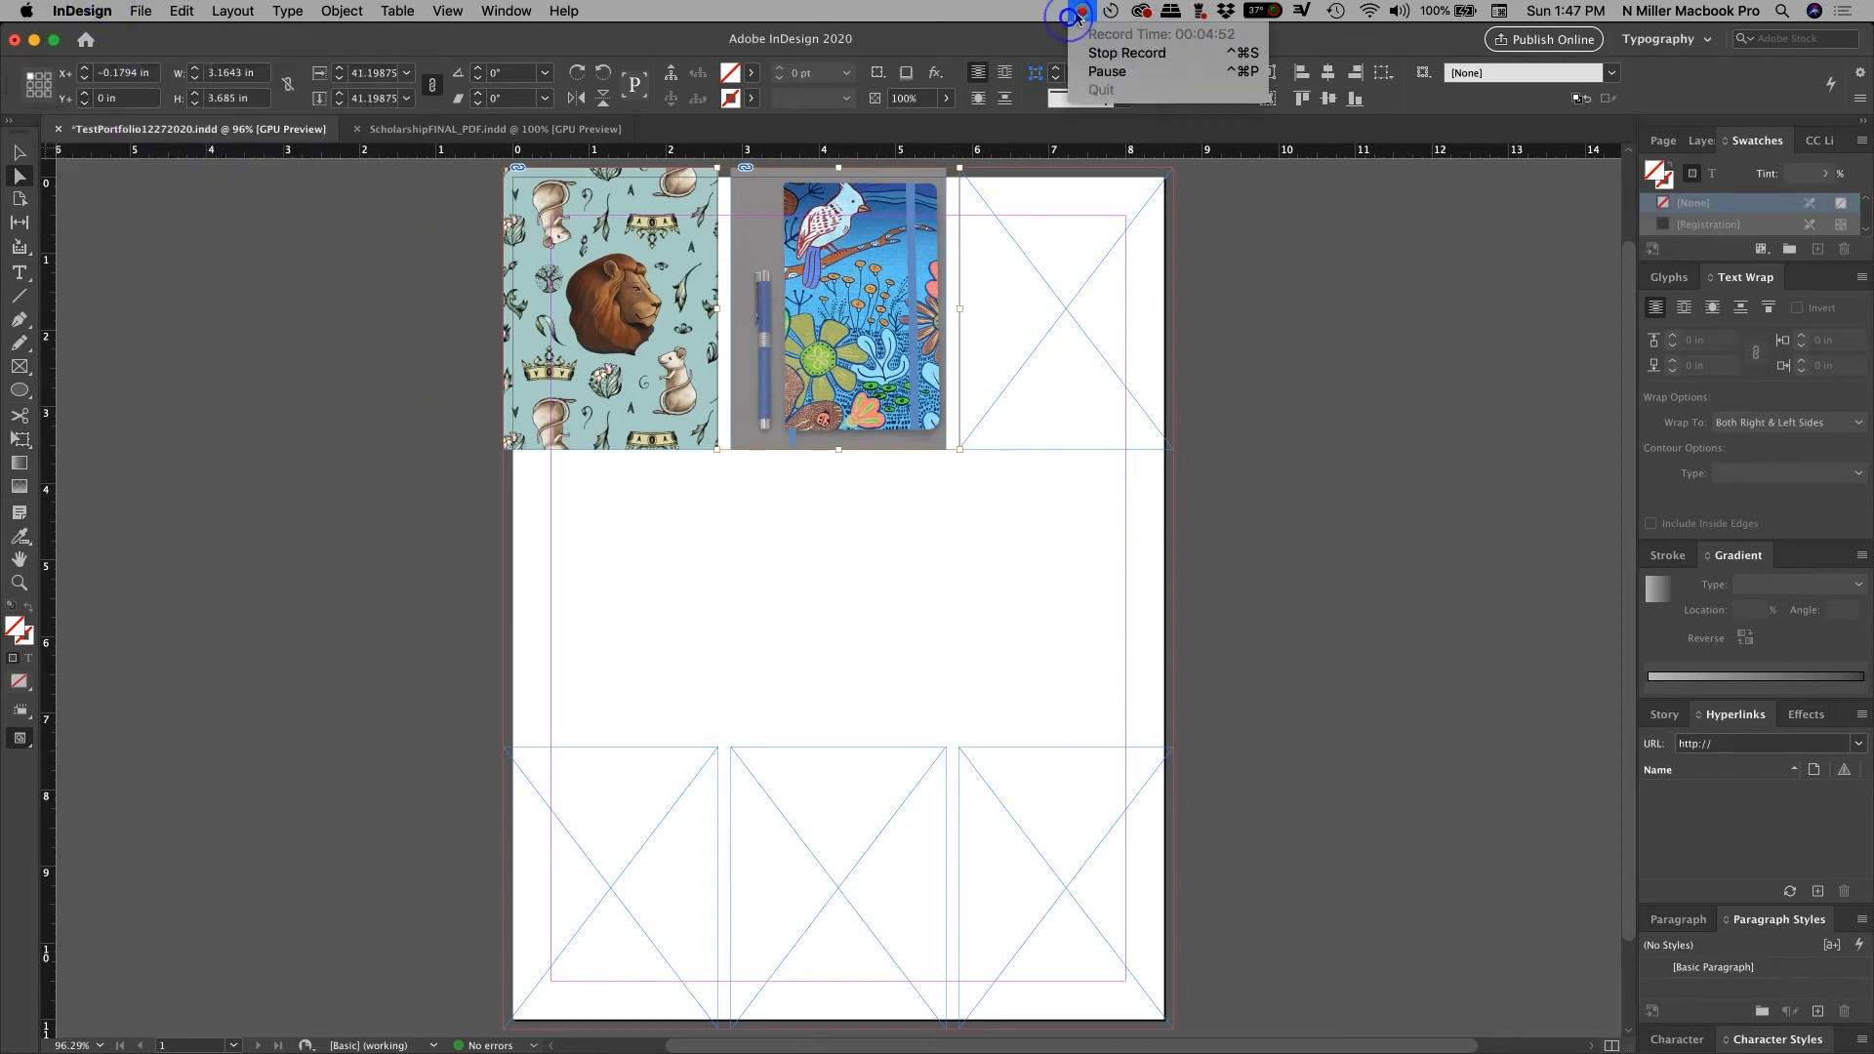
left_click(1116, 71)
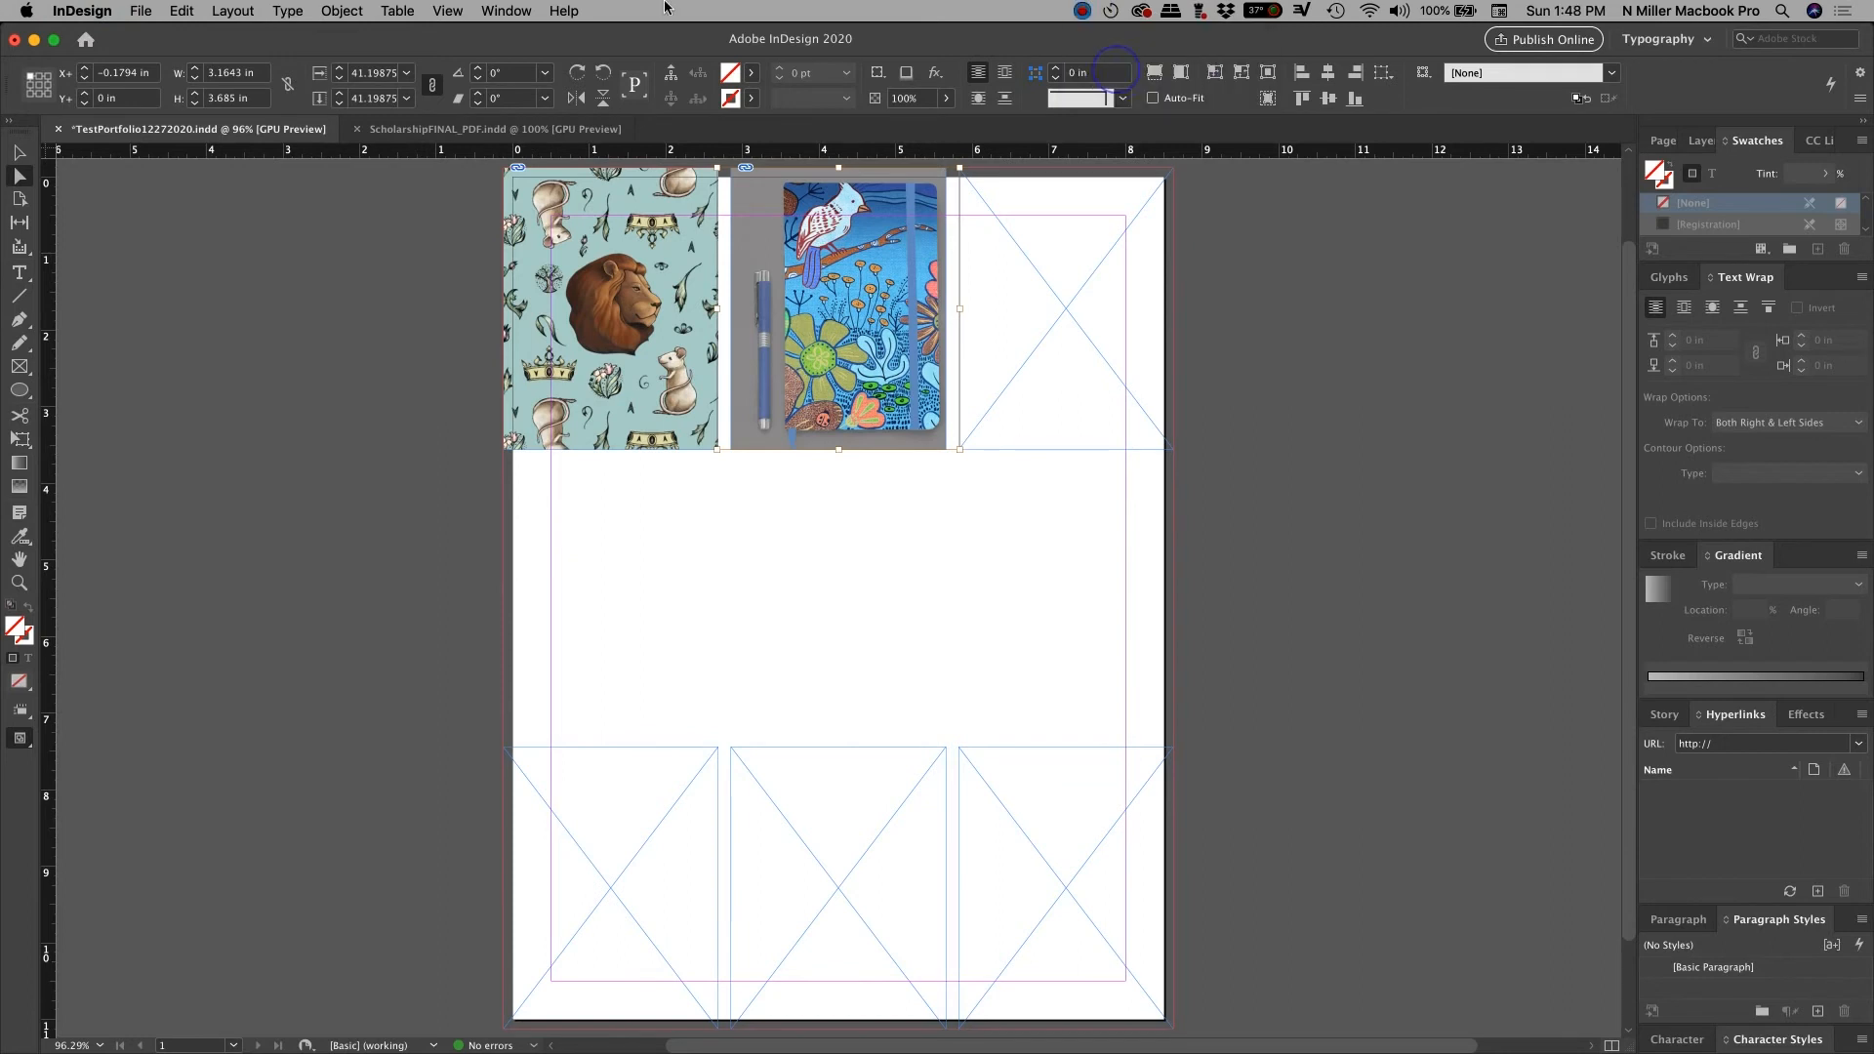
- In the General preferences, make Content-Aware Fit the default frame fitting option
left_click(82, 10)
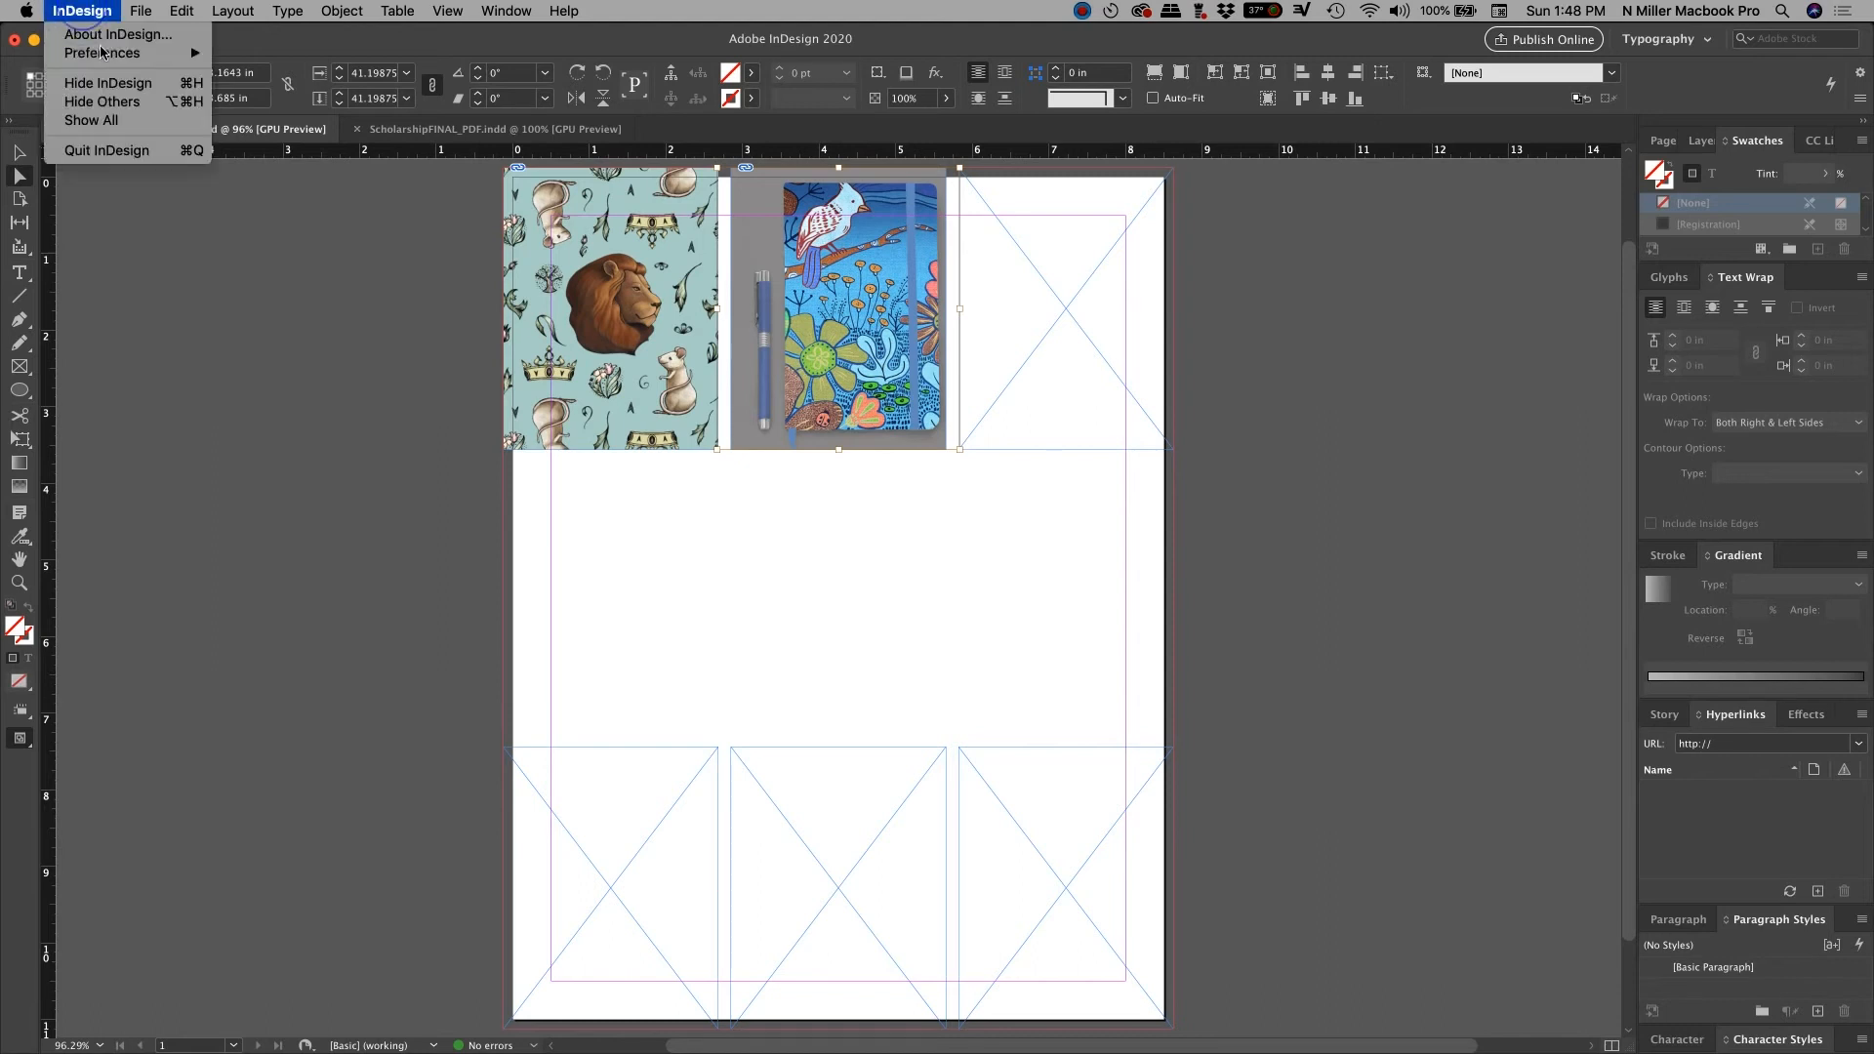
mouse_move(103, 53)
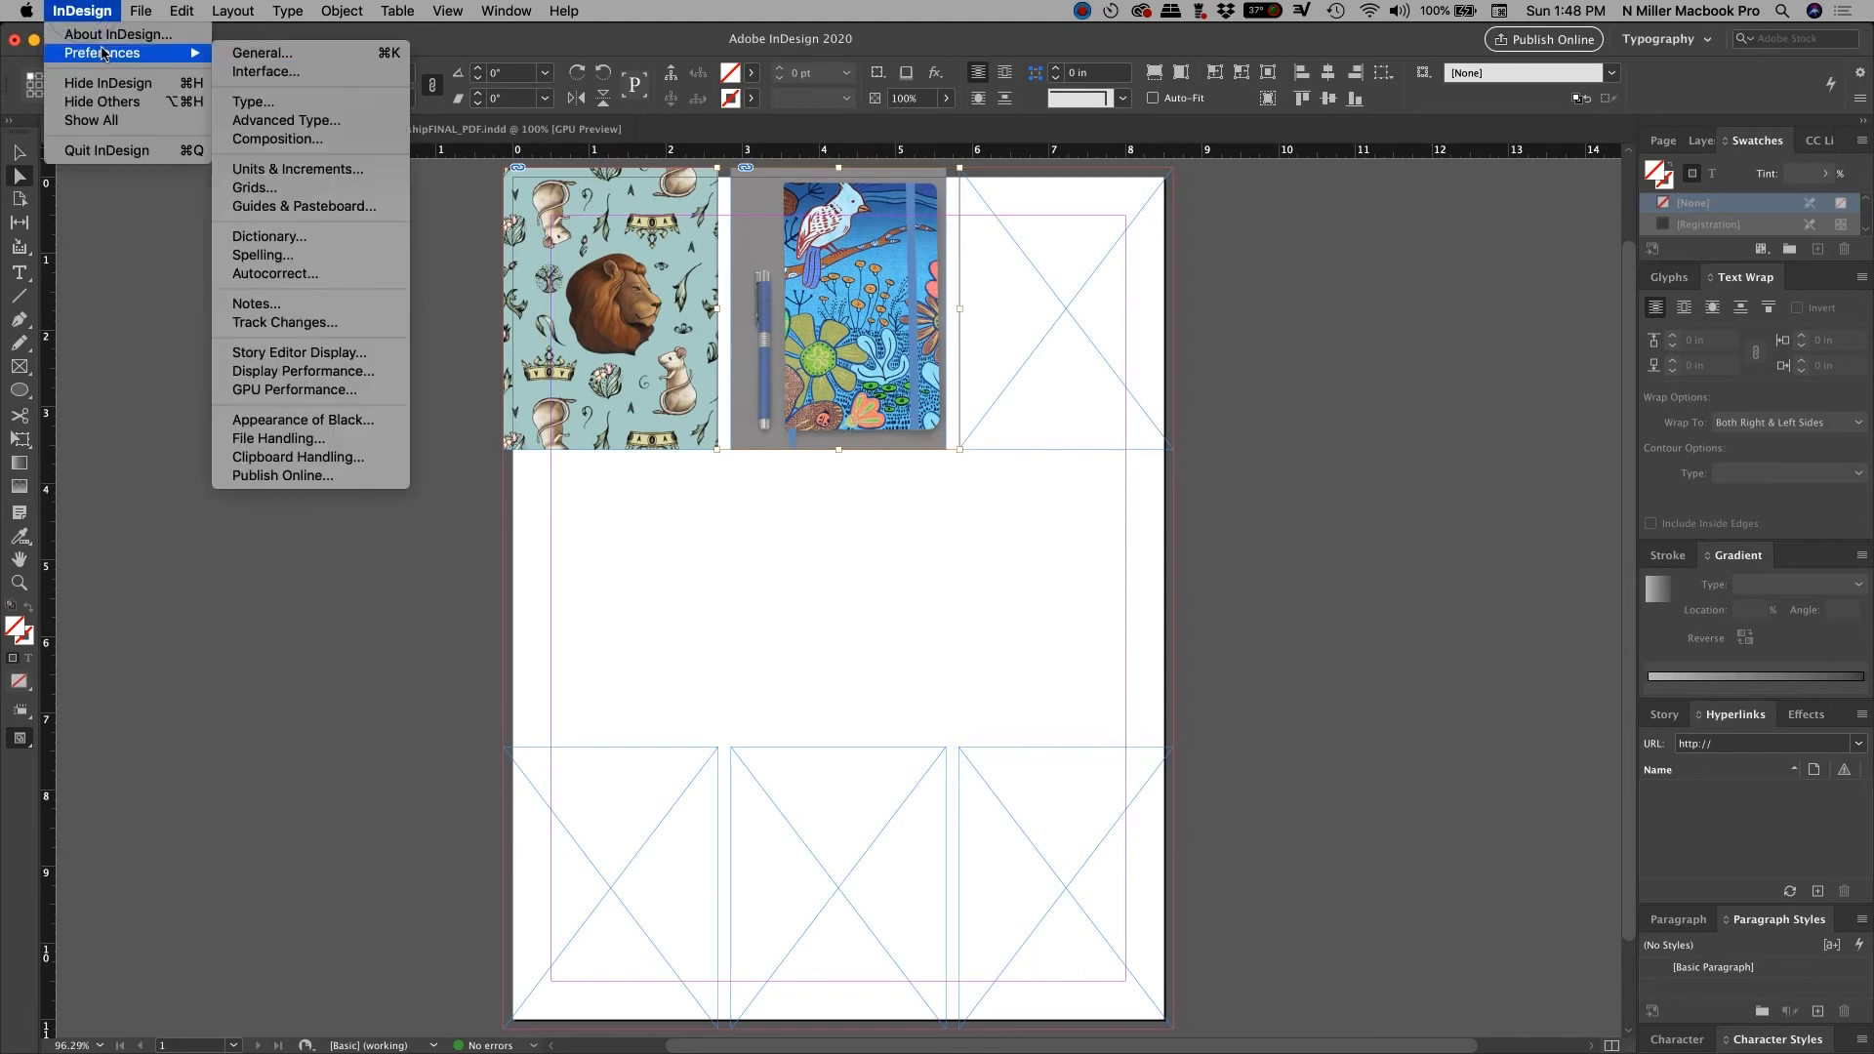
left_click(292, 60)
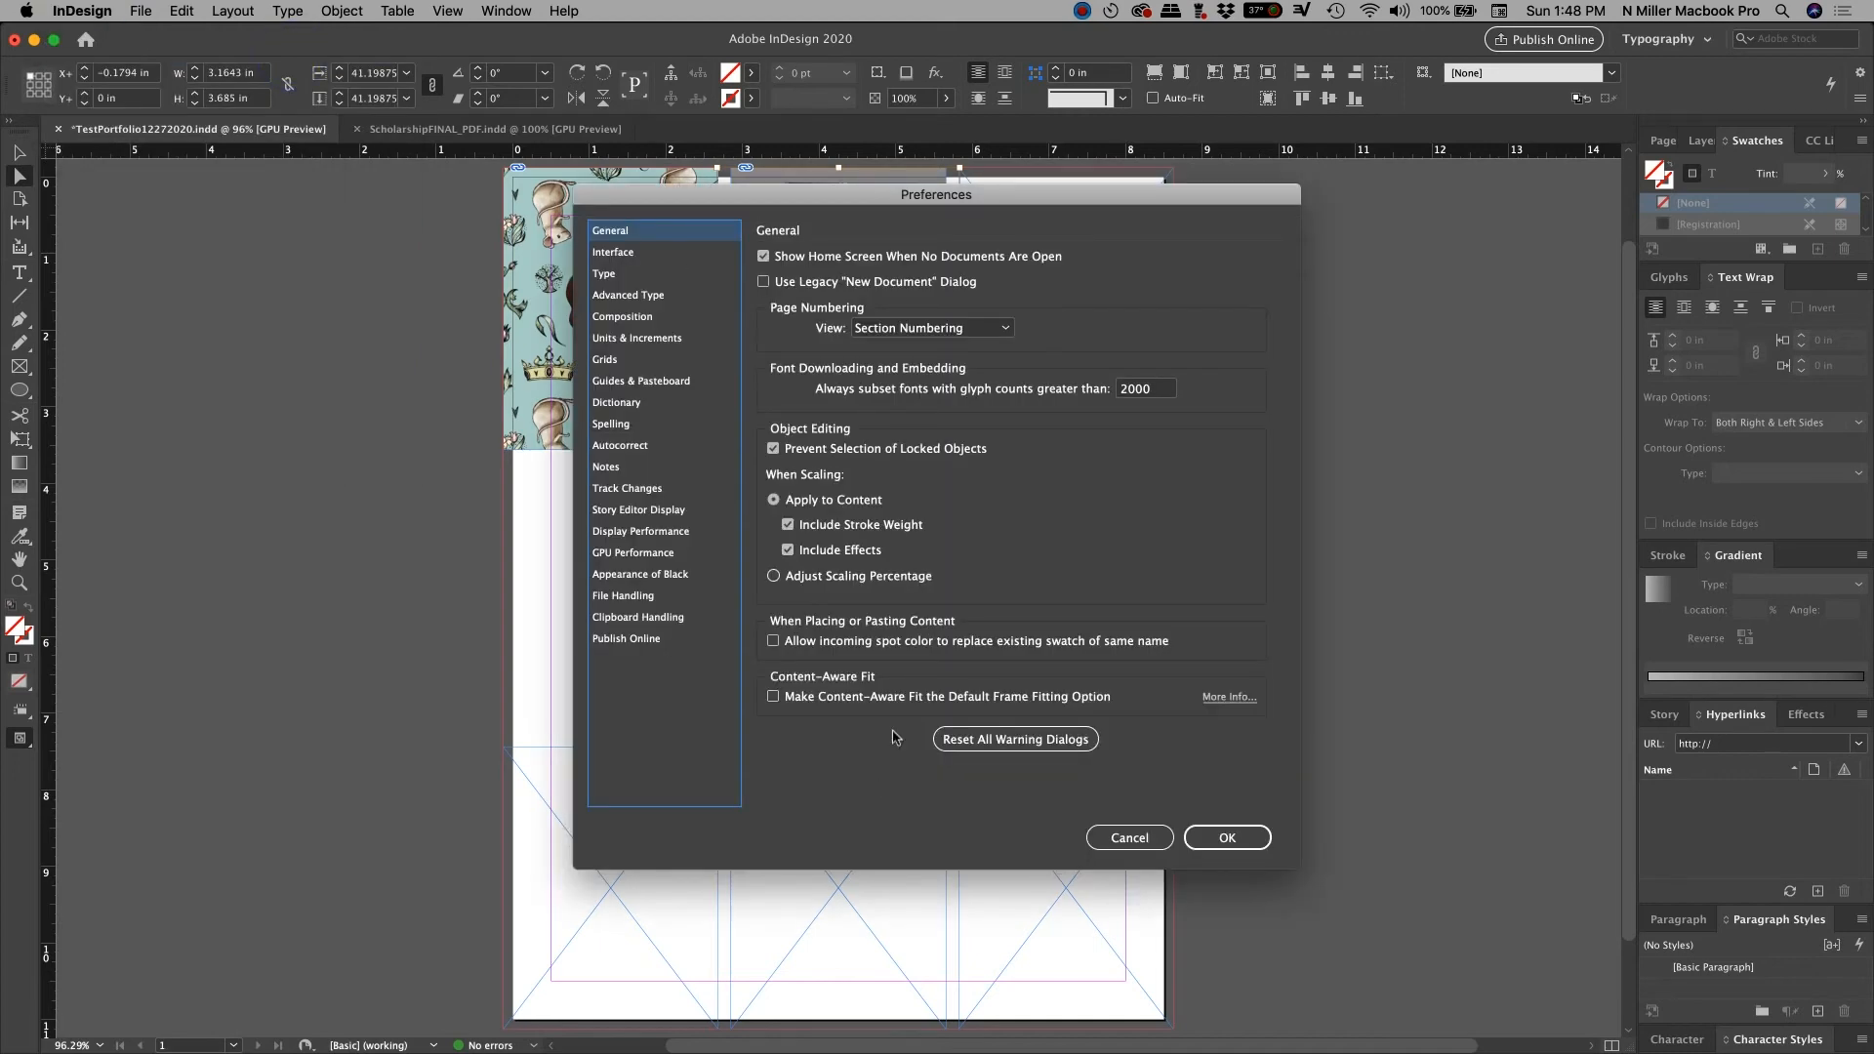
left_click(773, 699)
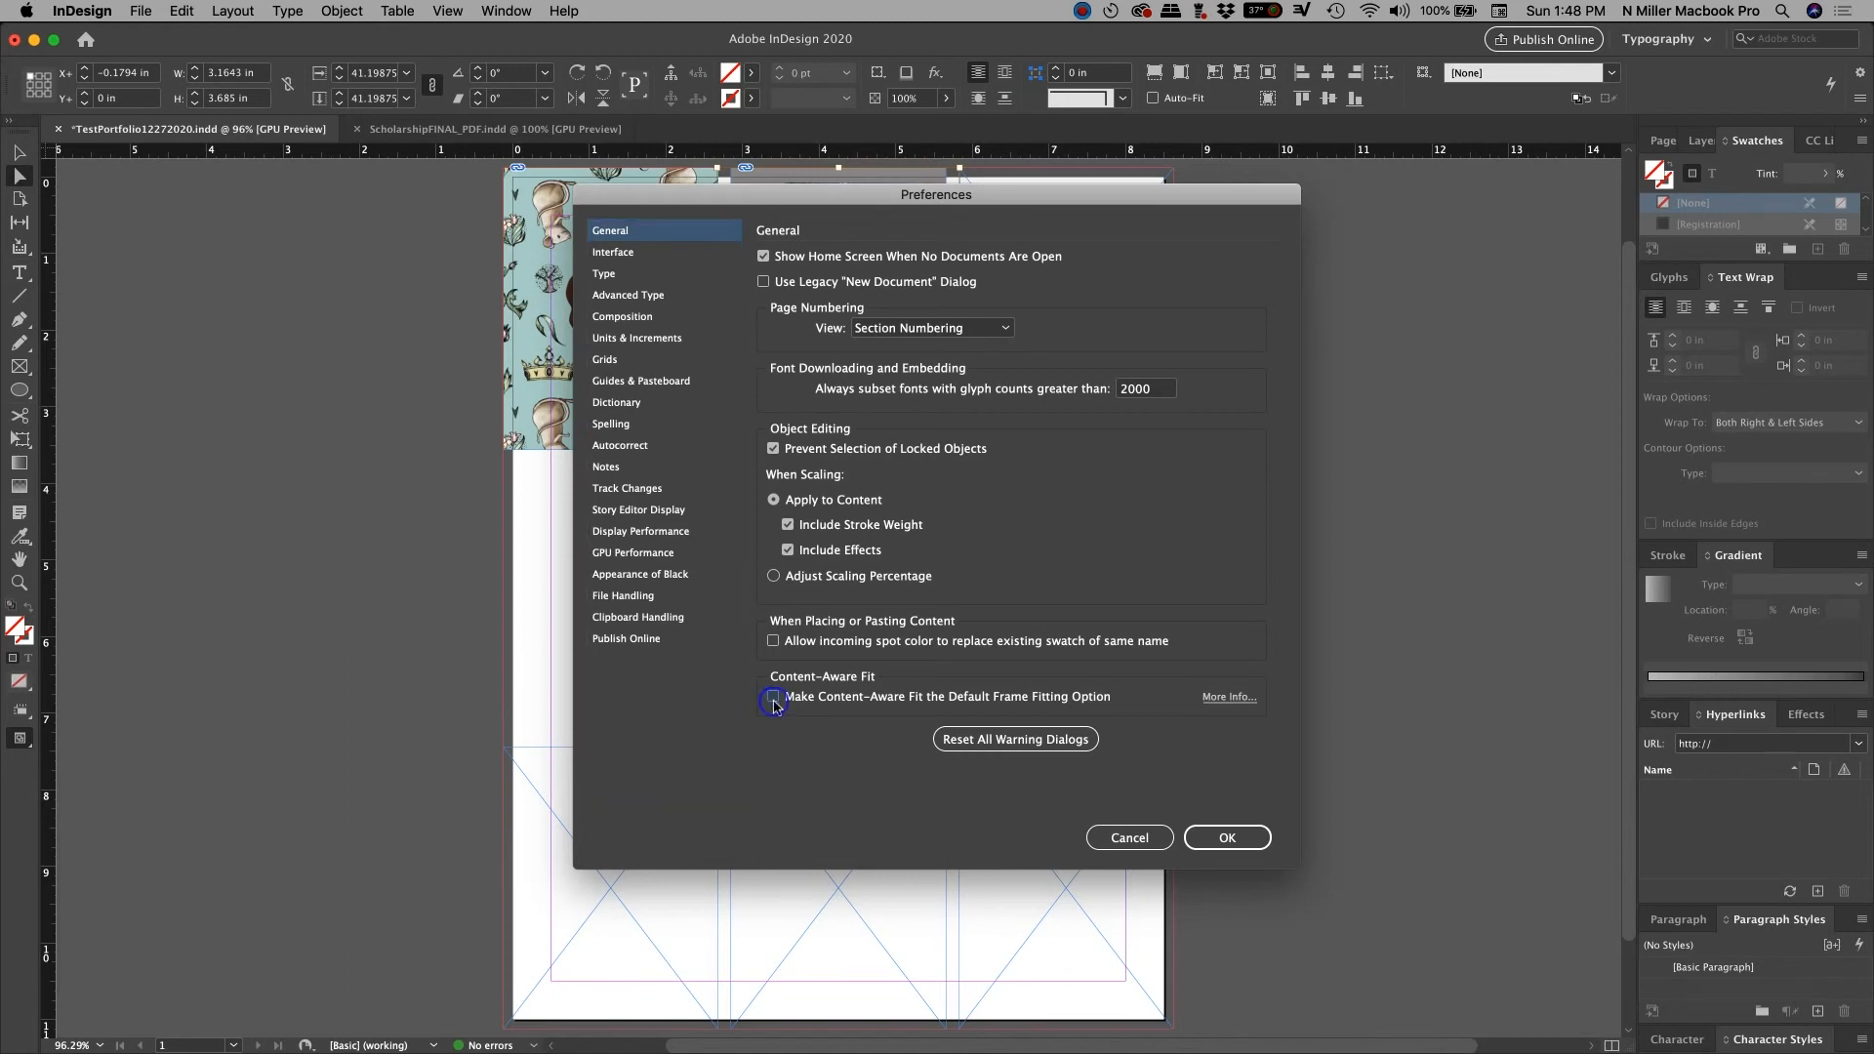
left_click(1246, 833)
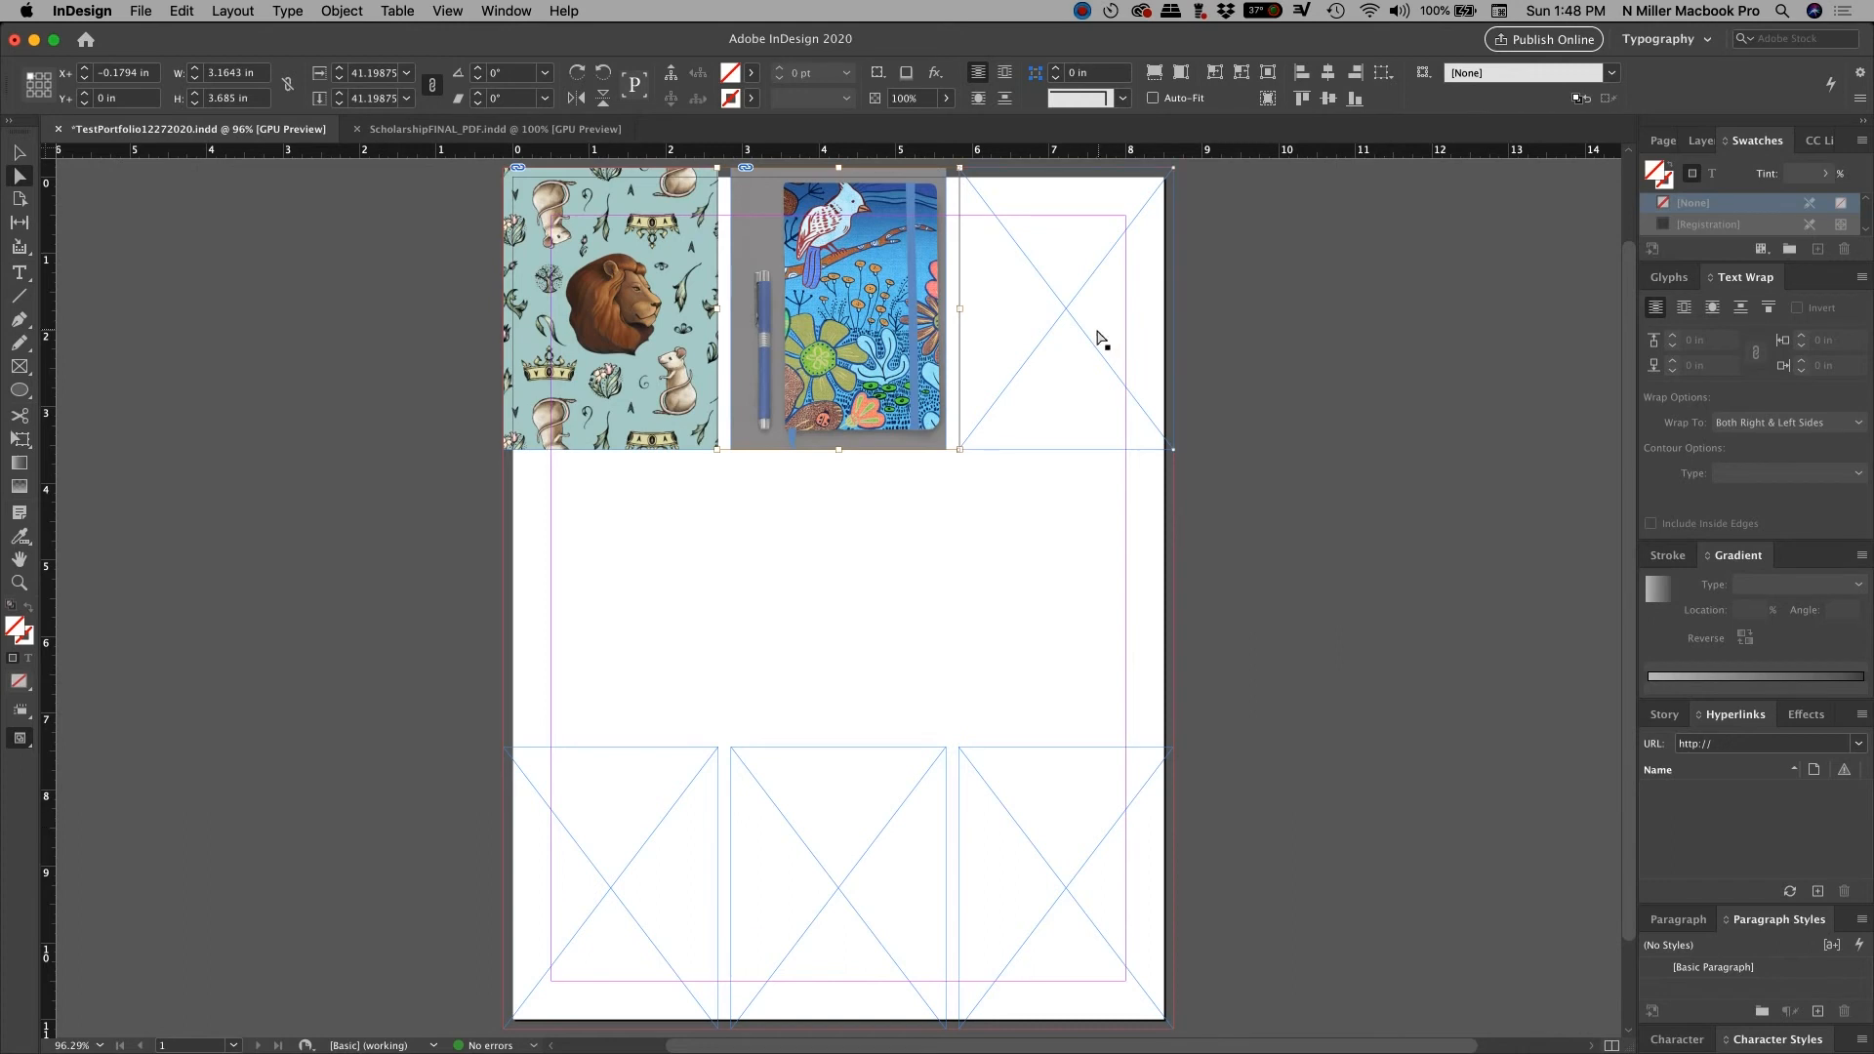
- Place Bed.psd from the Images folder in the top-right frame
left_click(1106, 358)
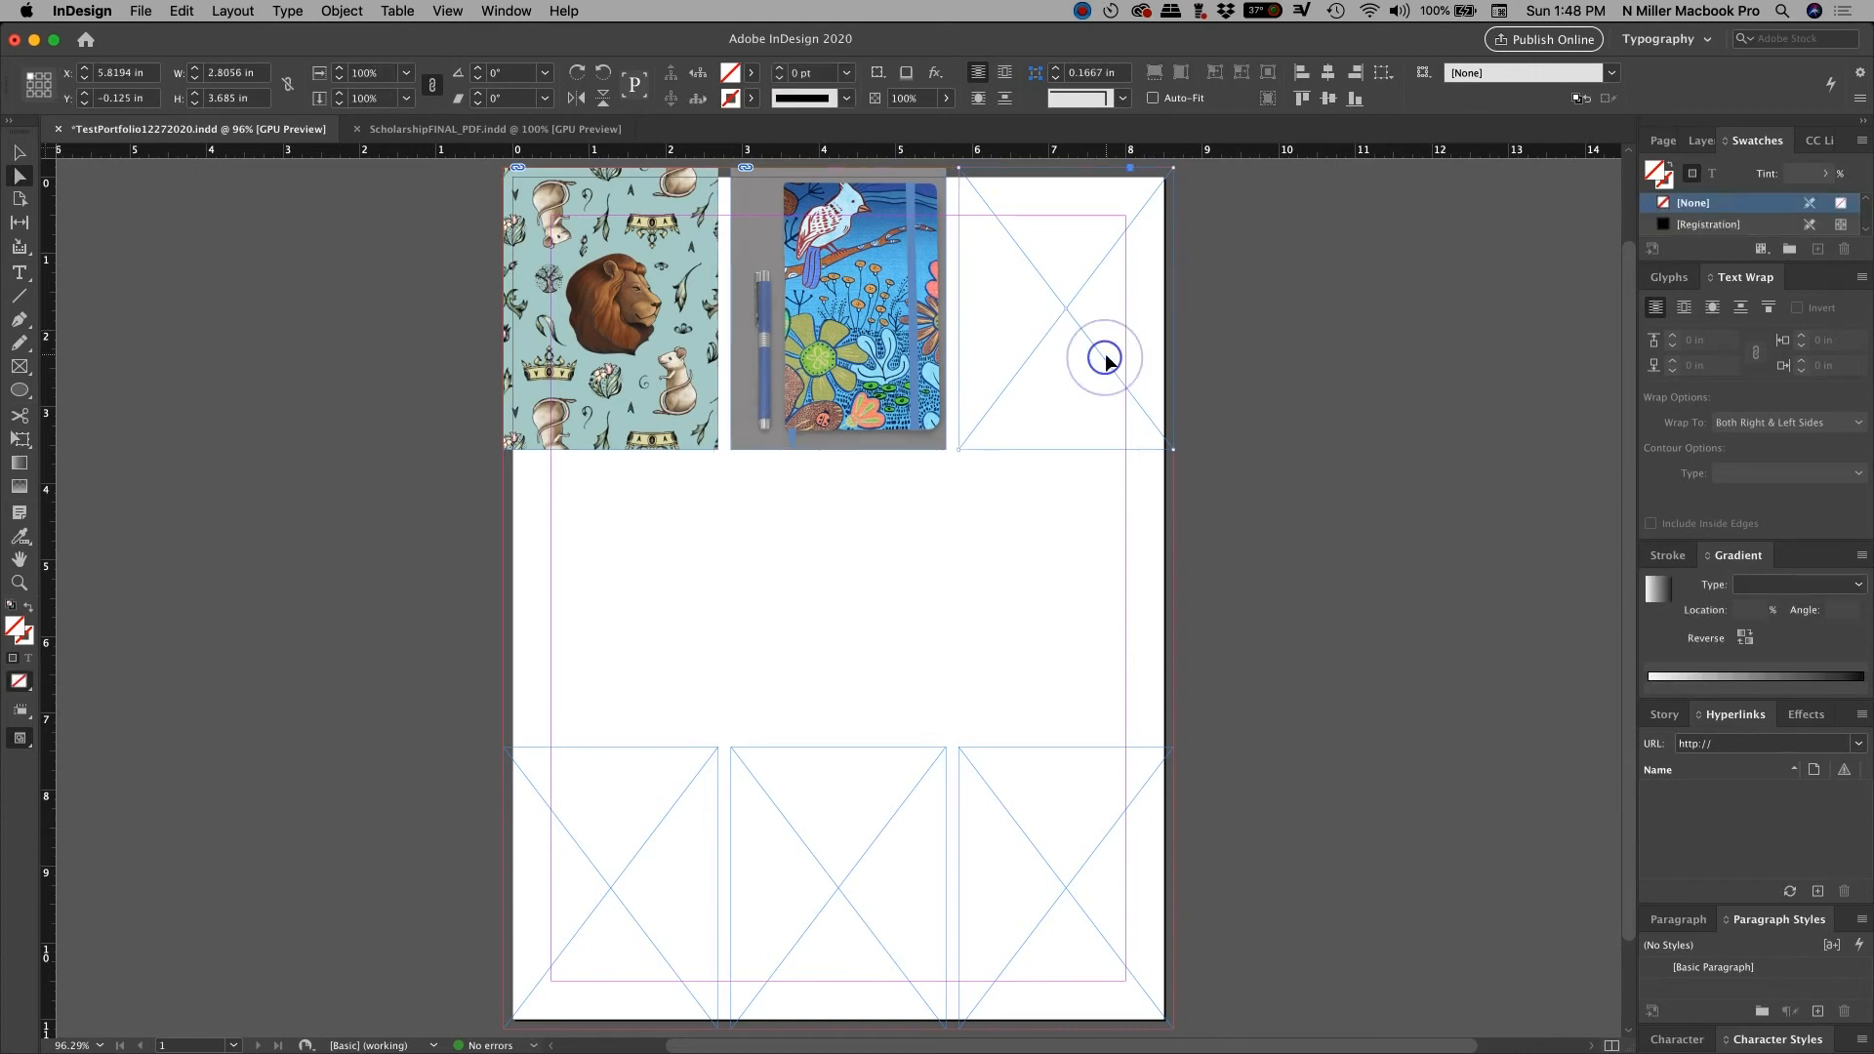
key("super+d")
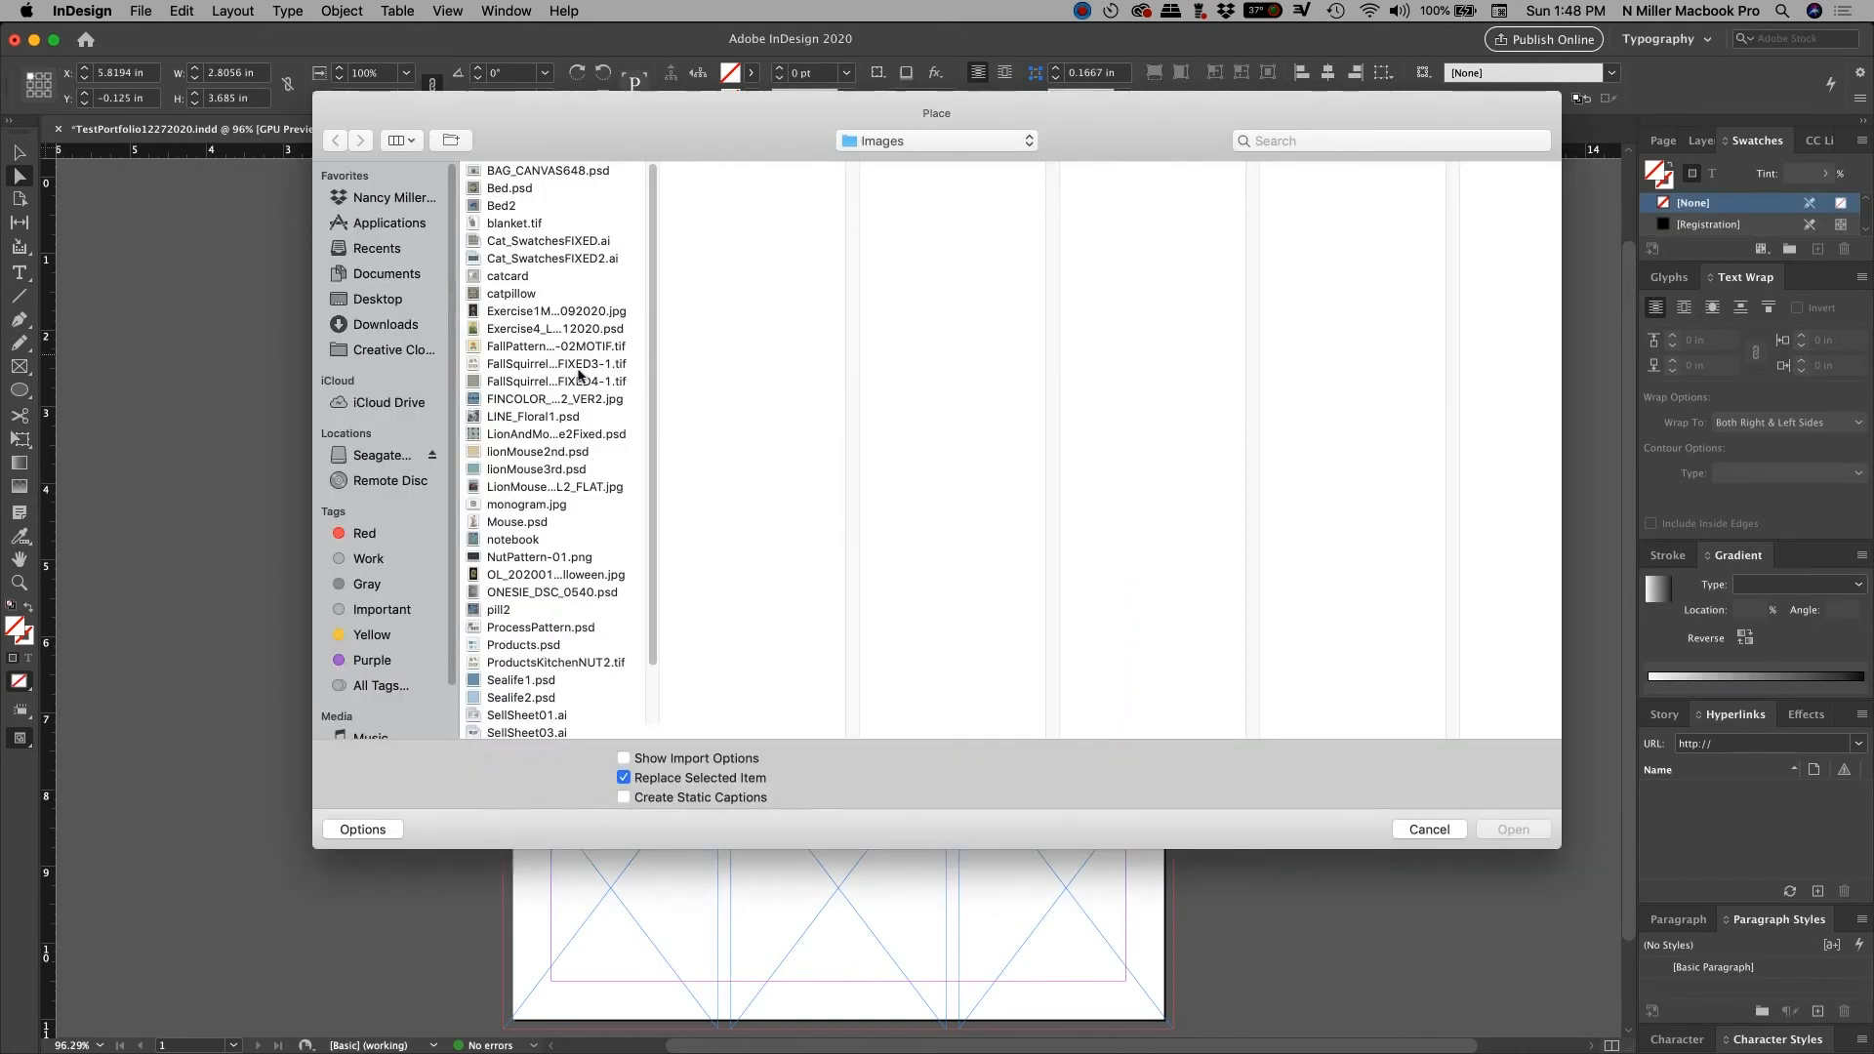
left_click(575, 468)
left_click(564, 504)
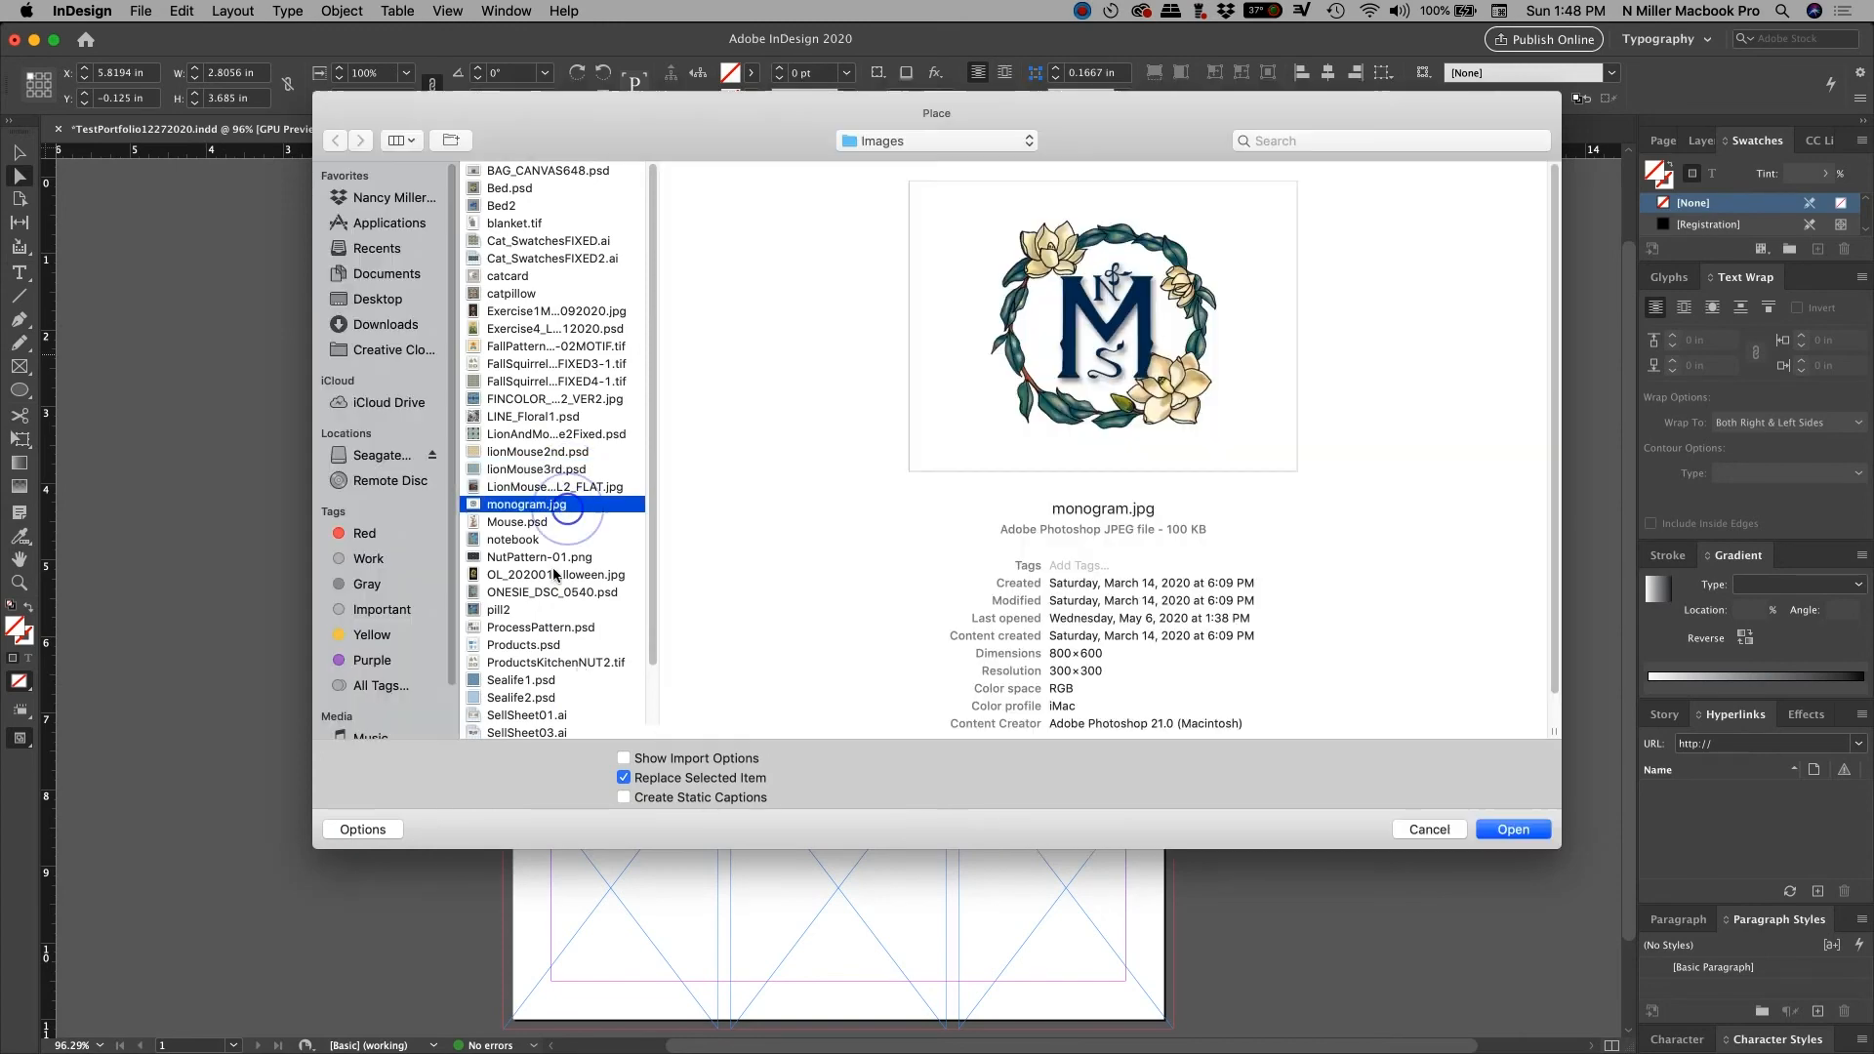
left_click(559, 540)
left_click(527, 190)
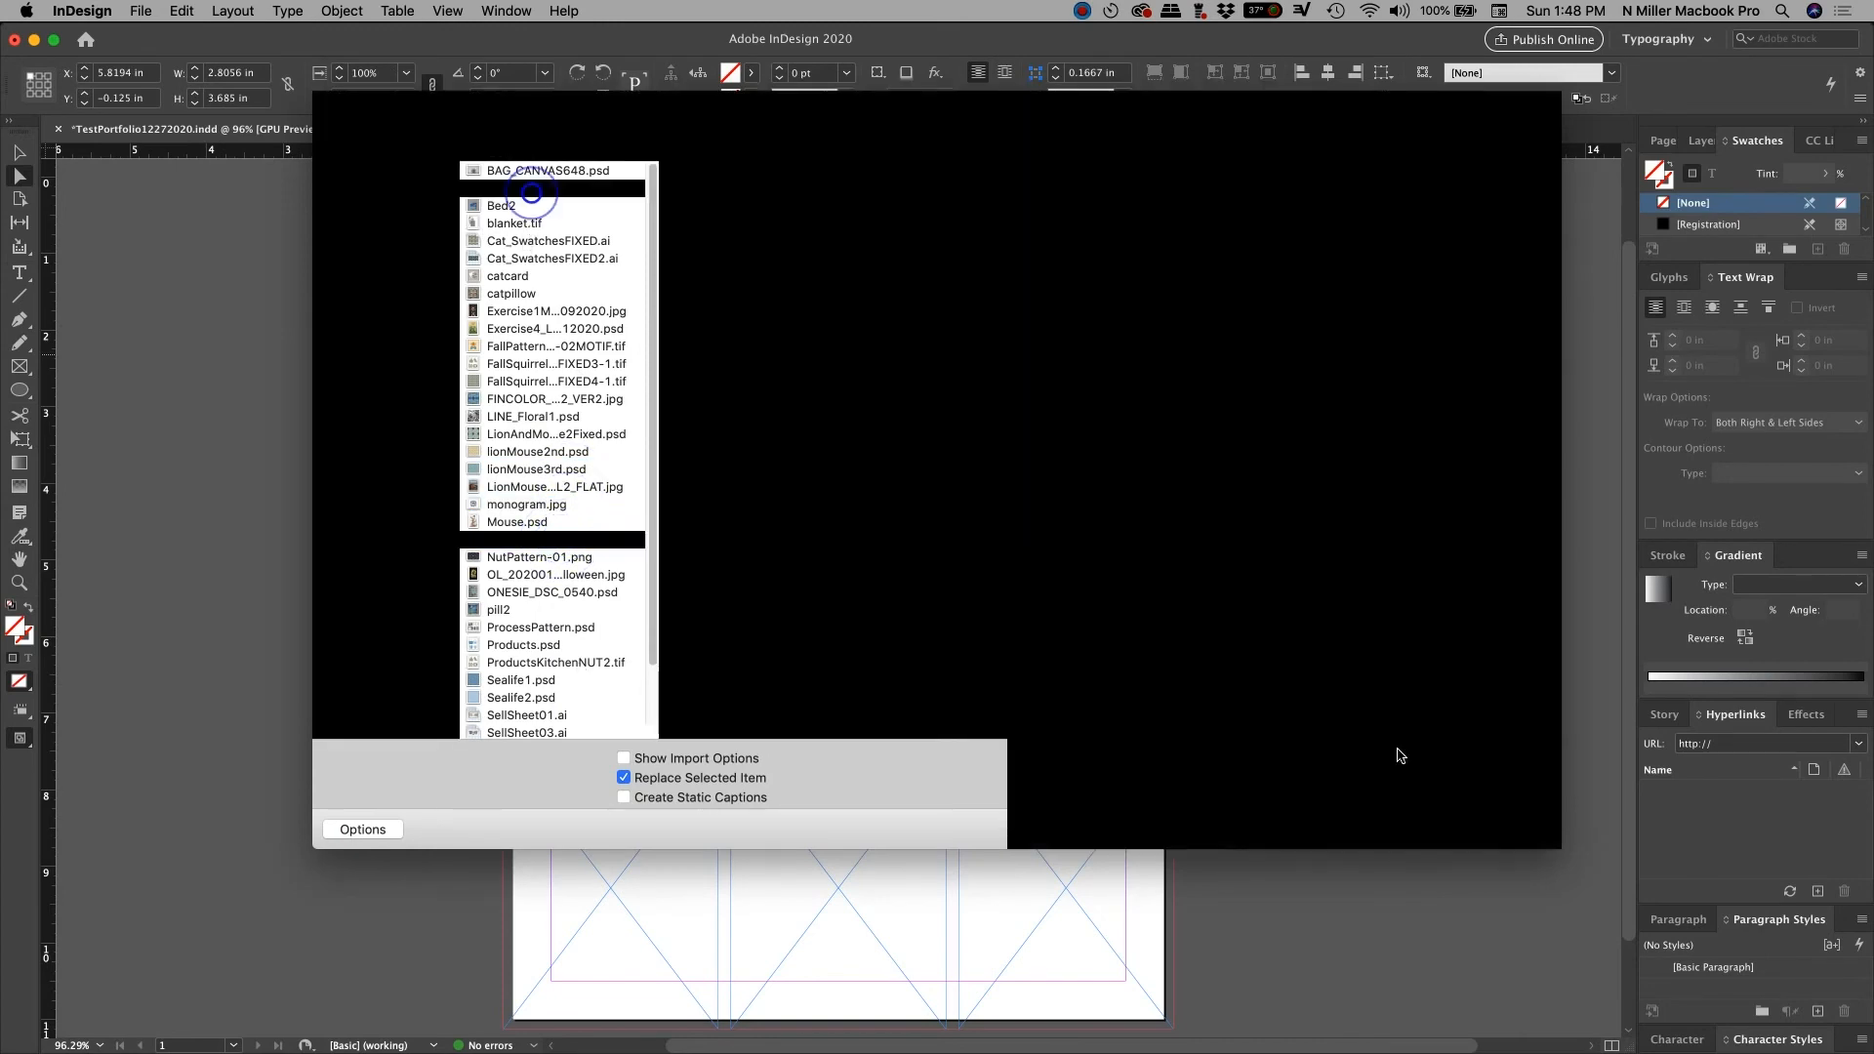
left_click(1514, 829)
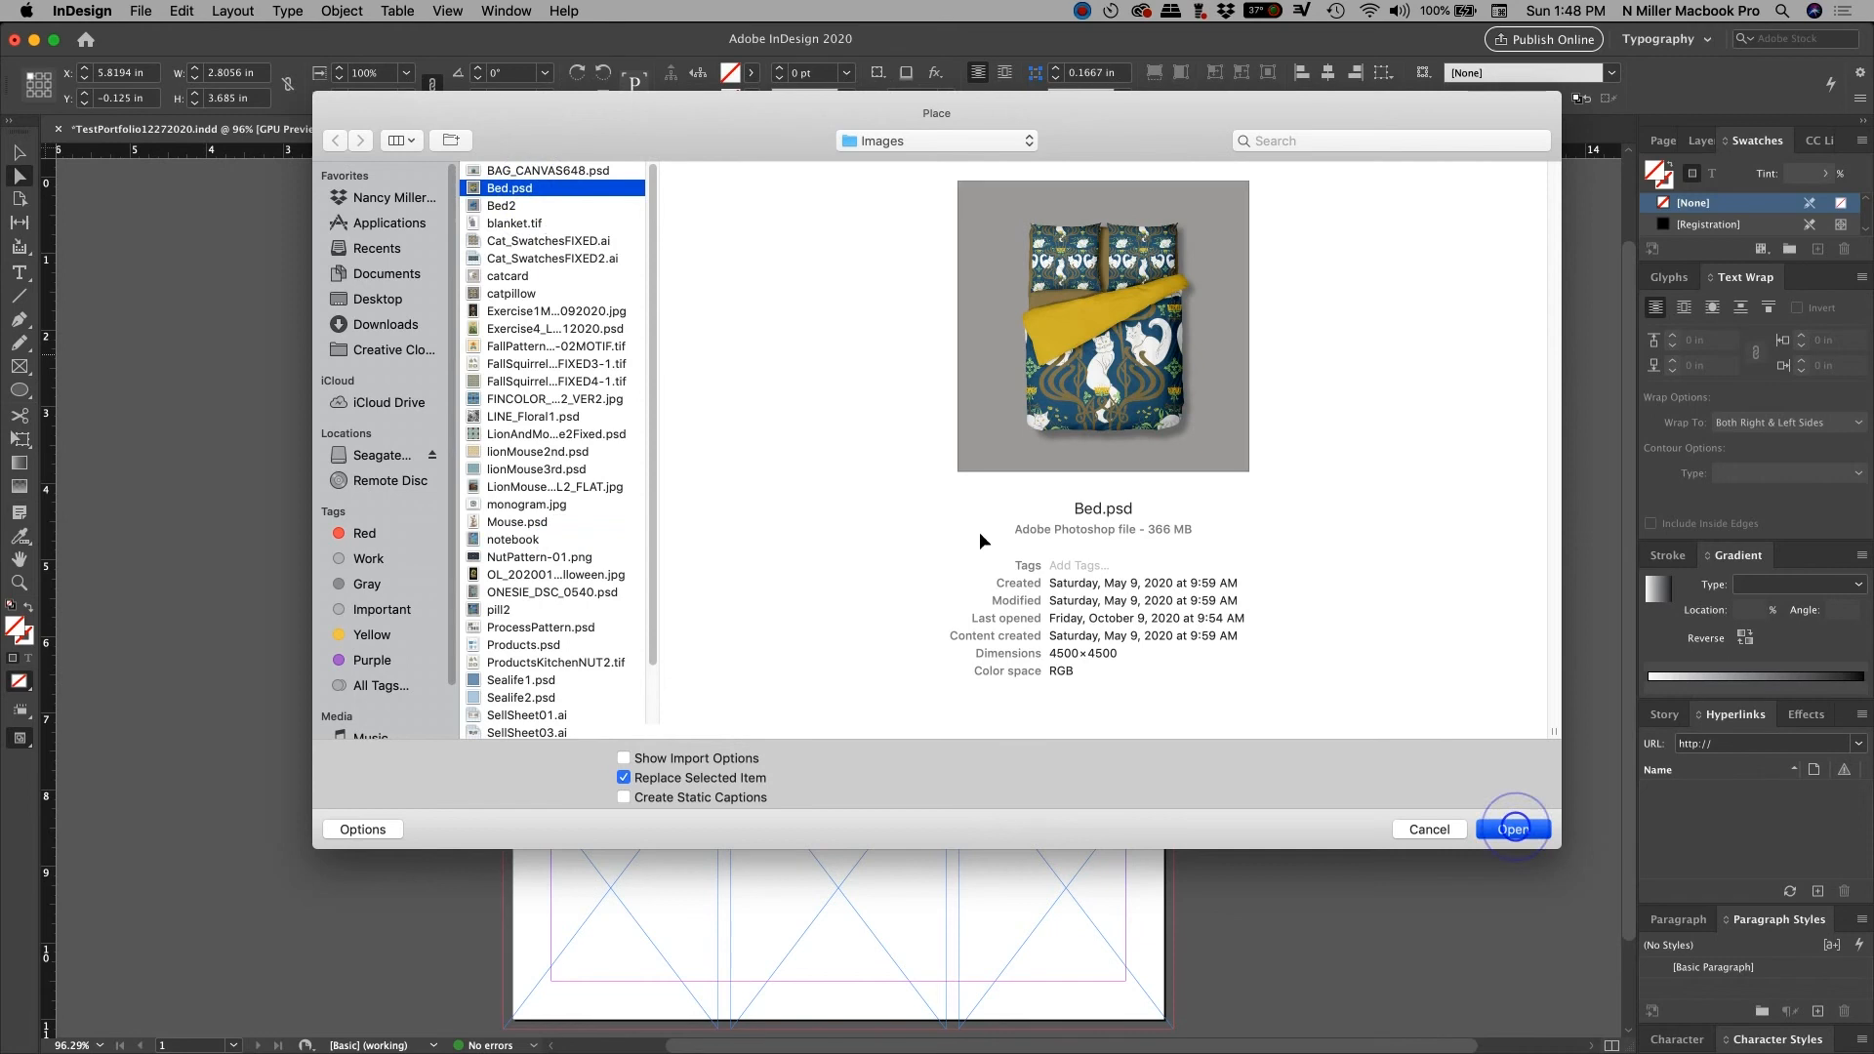
- Shift the bed image slightly left within its frame and set the page to Preview mode, with the notebook image selected
left_click(1039, 385)
mouse_move(1107, 406)
left_mouse_down()
mouse_move(1129, 408)
mouse_move(1101, 407)
left_mouse_up()
key("w")
left_click(1211, 668)
key("w")
left_click(862, 354)
key("w")
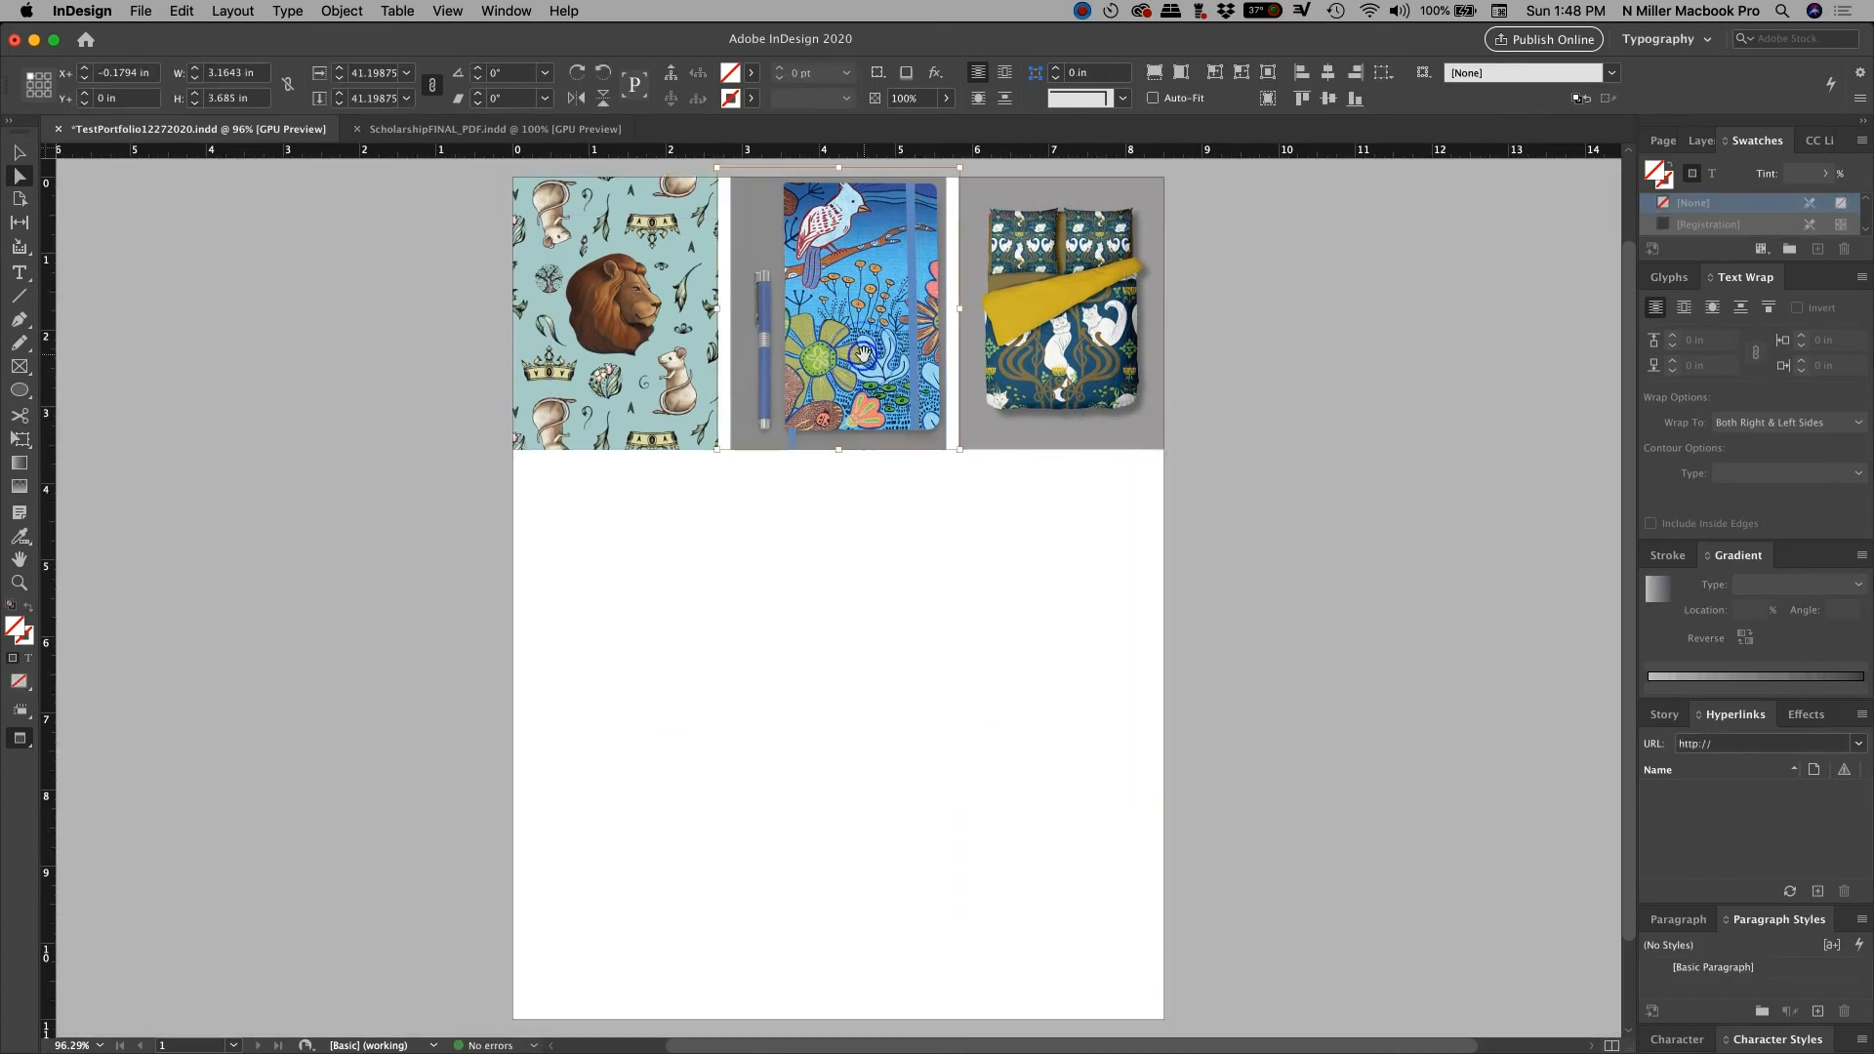
- Try reducing the notebook image proportionally to about 37.3%, and undo the scaling
key("super+alt+comma")
key("super+alt+comma")
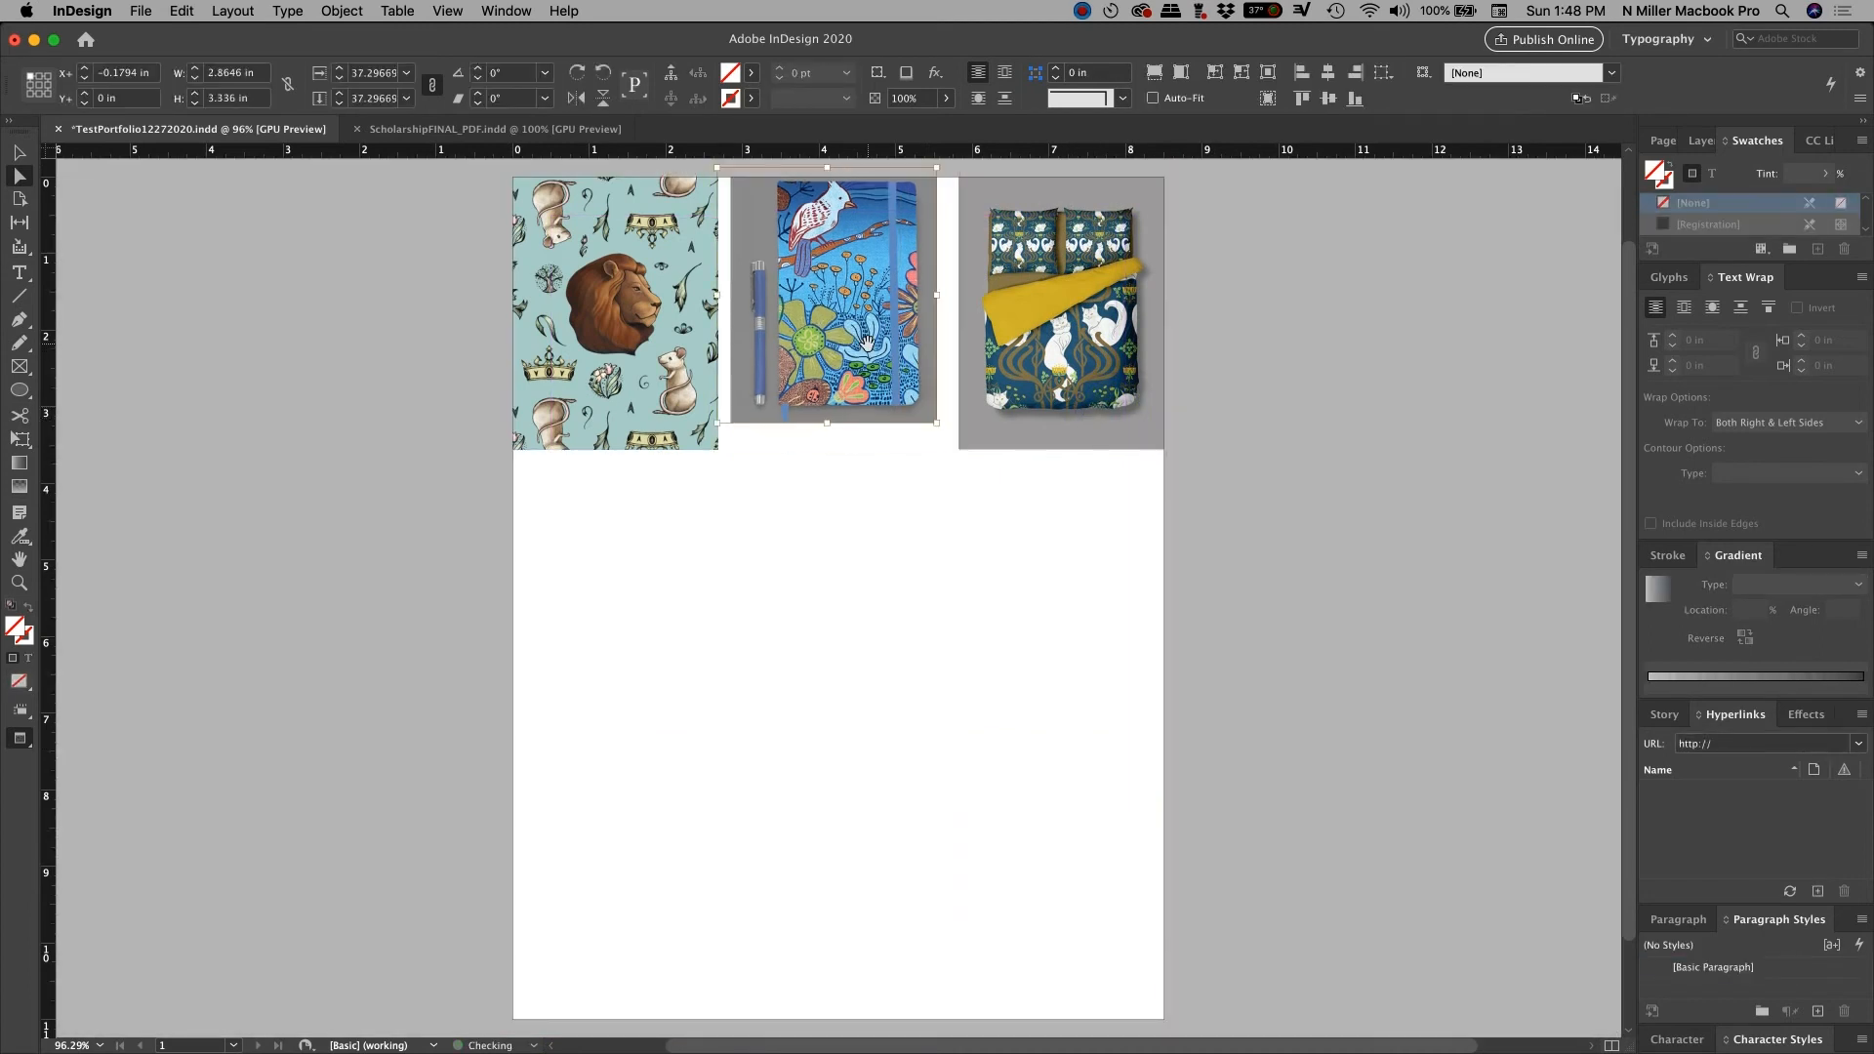
key("super+z")
key("super+z")
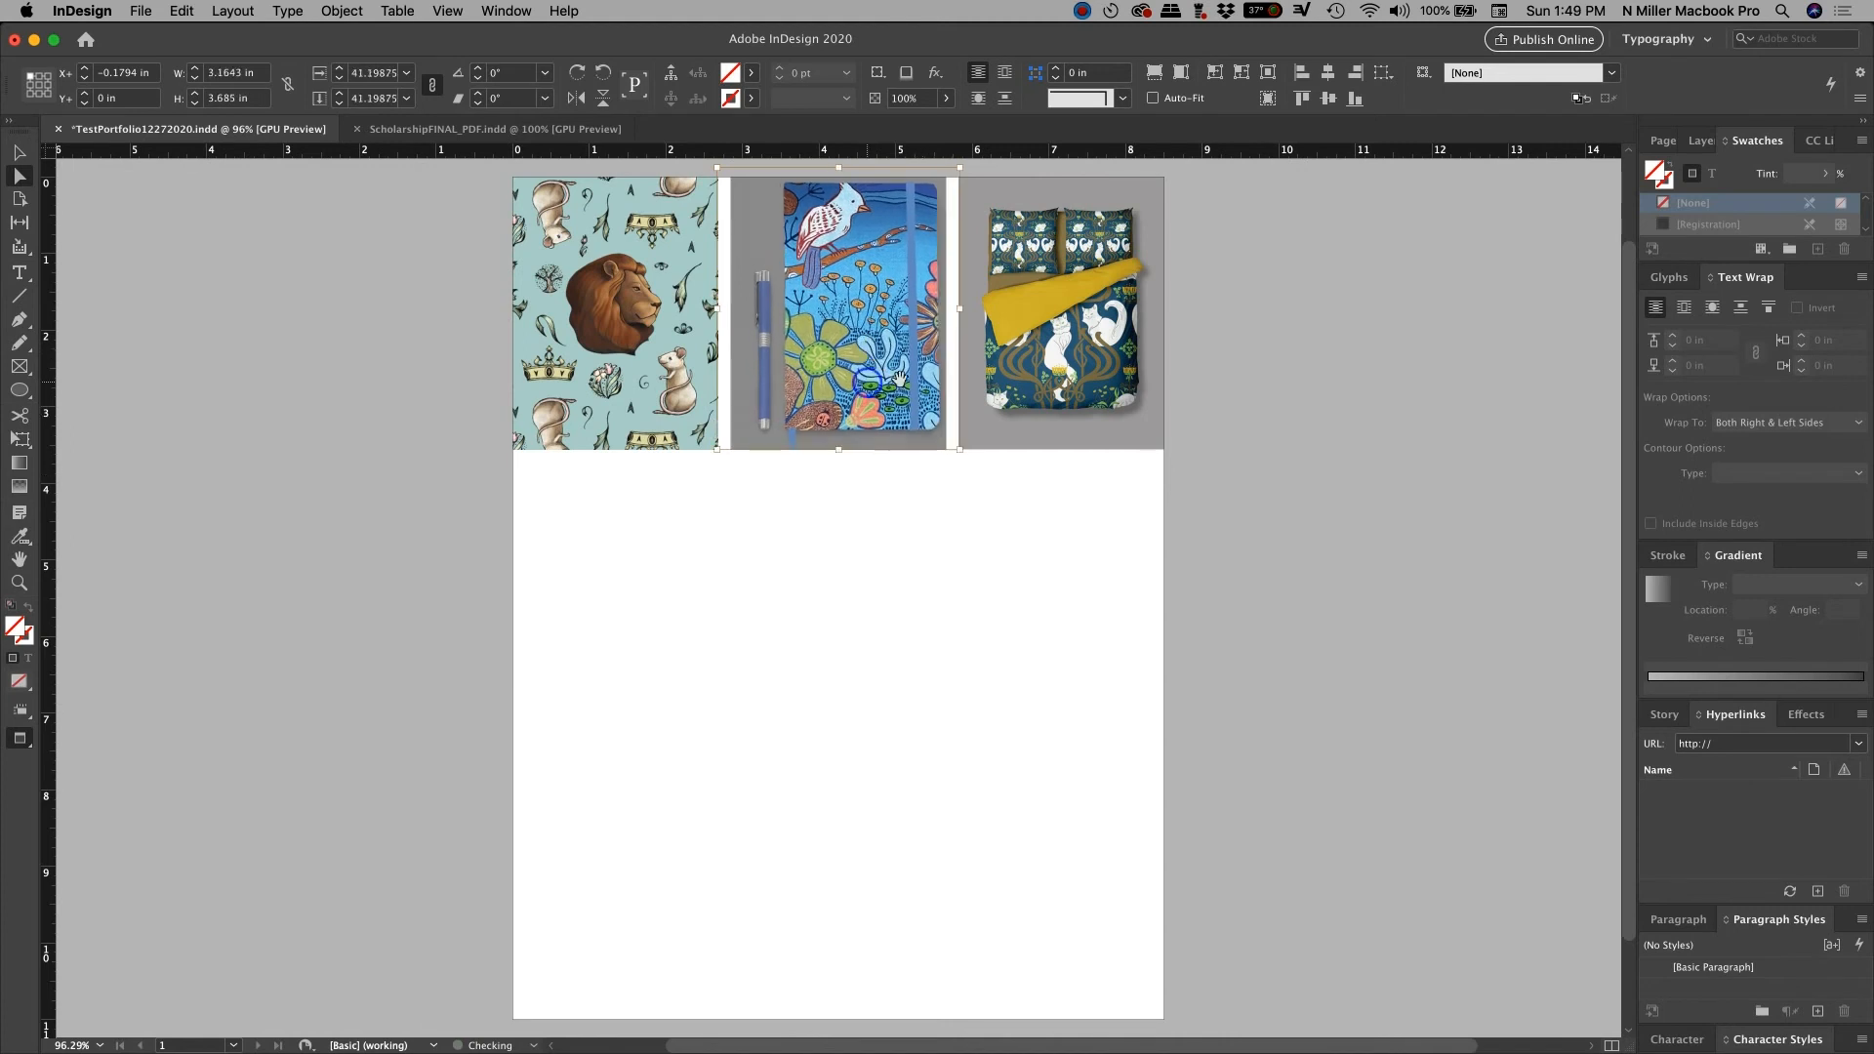
- Scale the notebook image proportionally to about 39.8% by lowering its upper edge to the page's top edge, and deselect it
left_click_drag(839, 169, 839, 178)
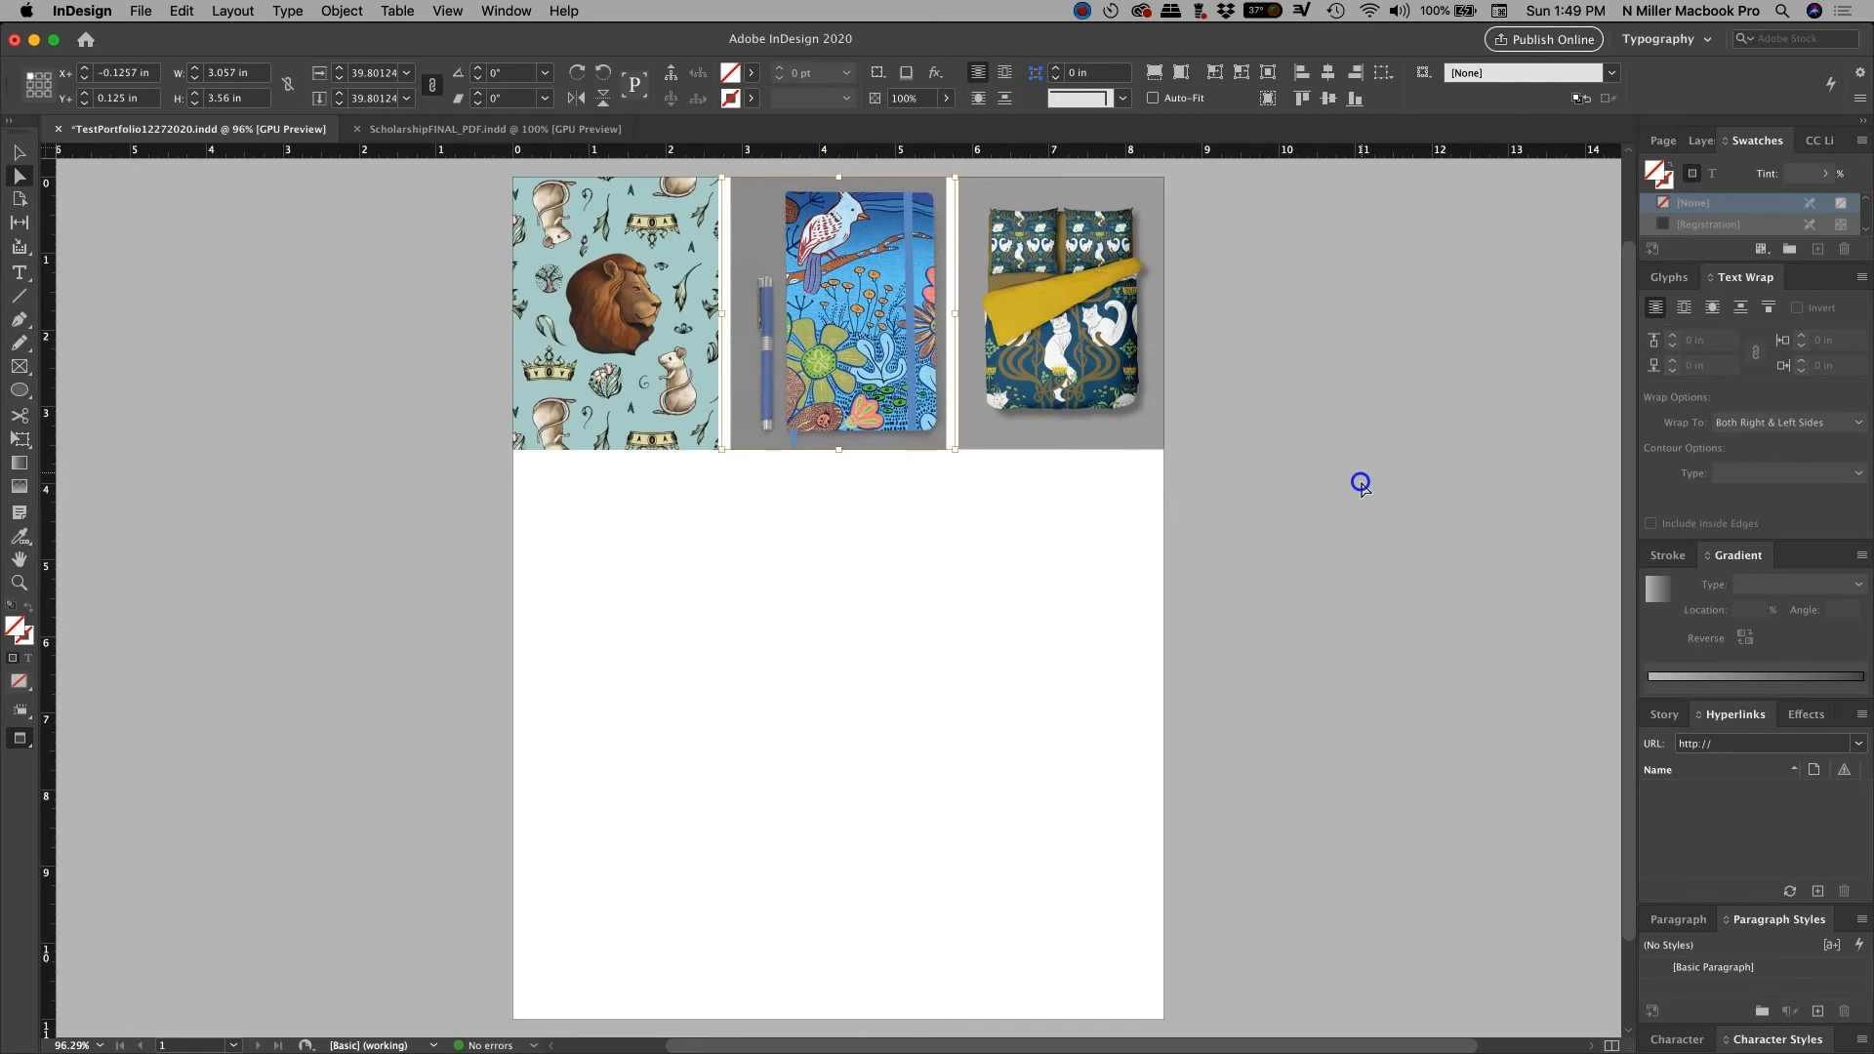
left_click(1361, 484)
- Place Sealife1.psd from the Images folder in the bottom-left frame
scroll(840, 787, "down", 1)
left_click(634, 862)
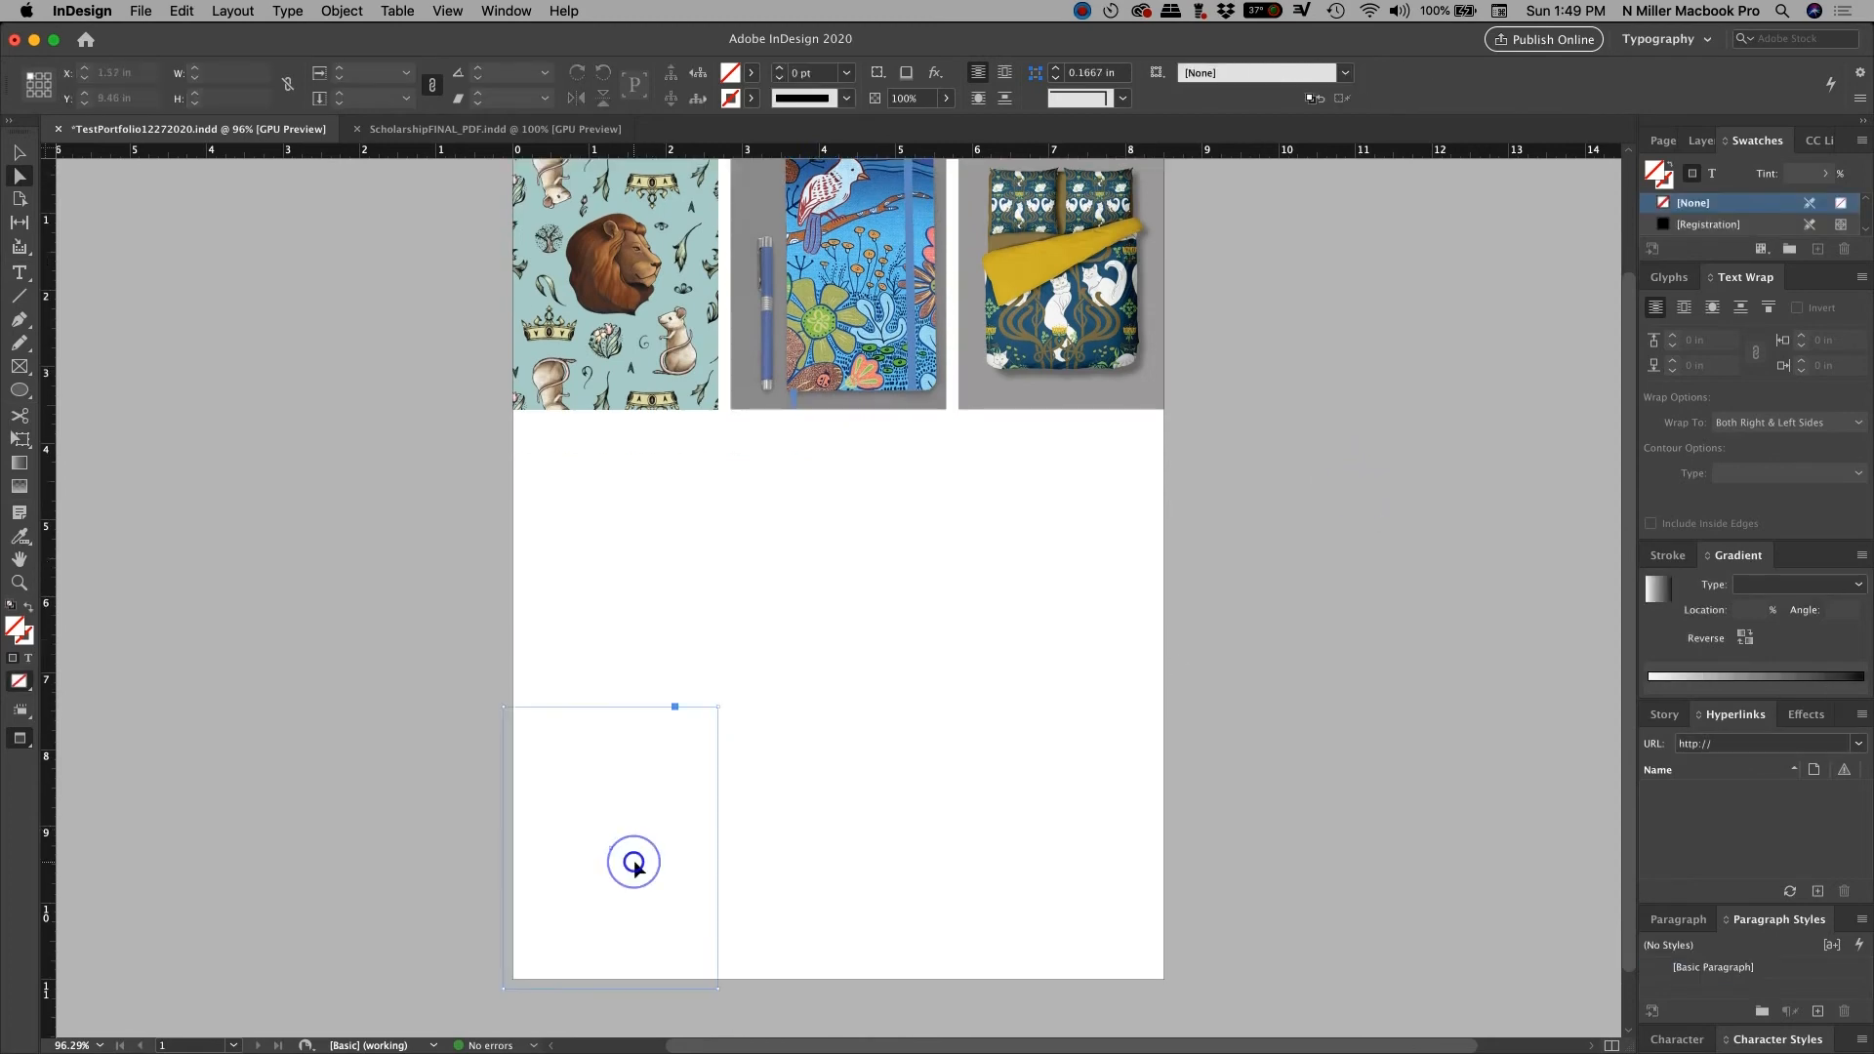
key("super+d")
left_click(603, 416)
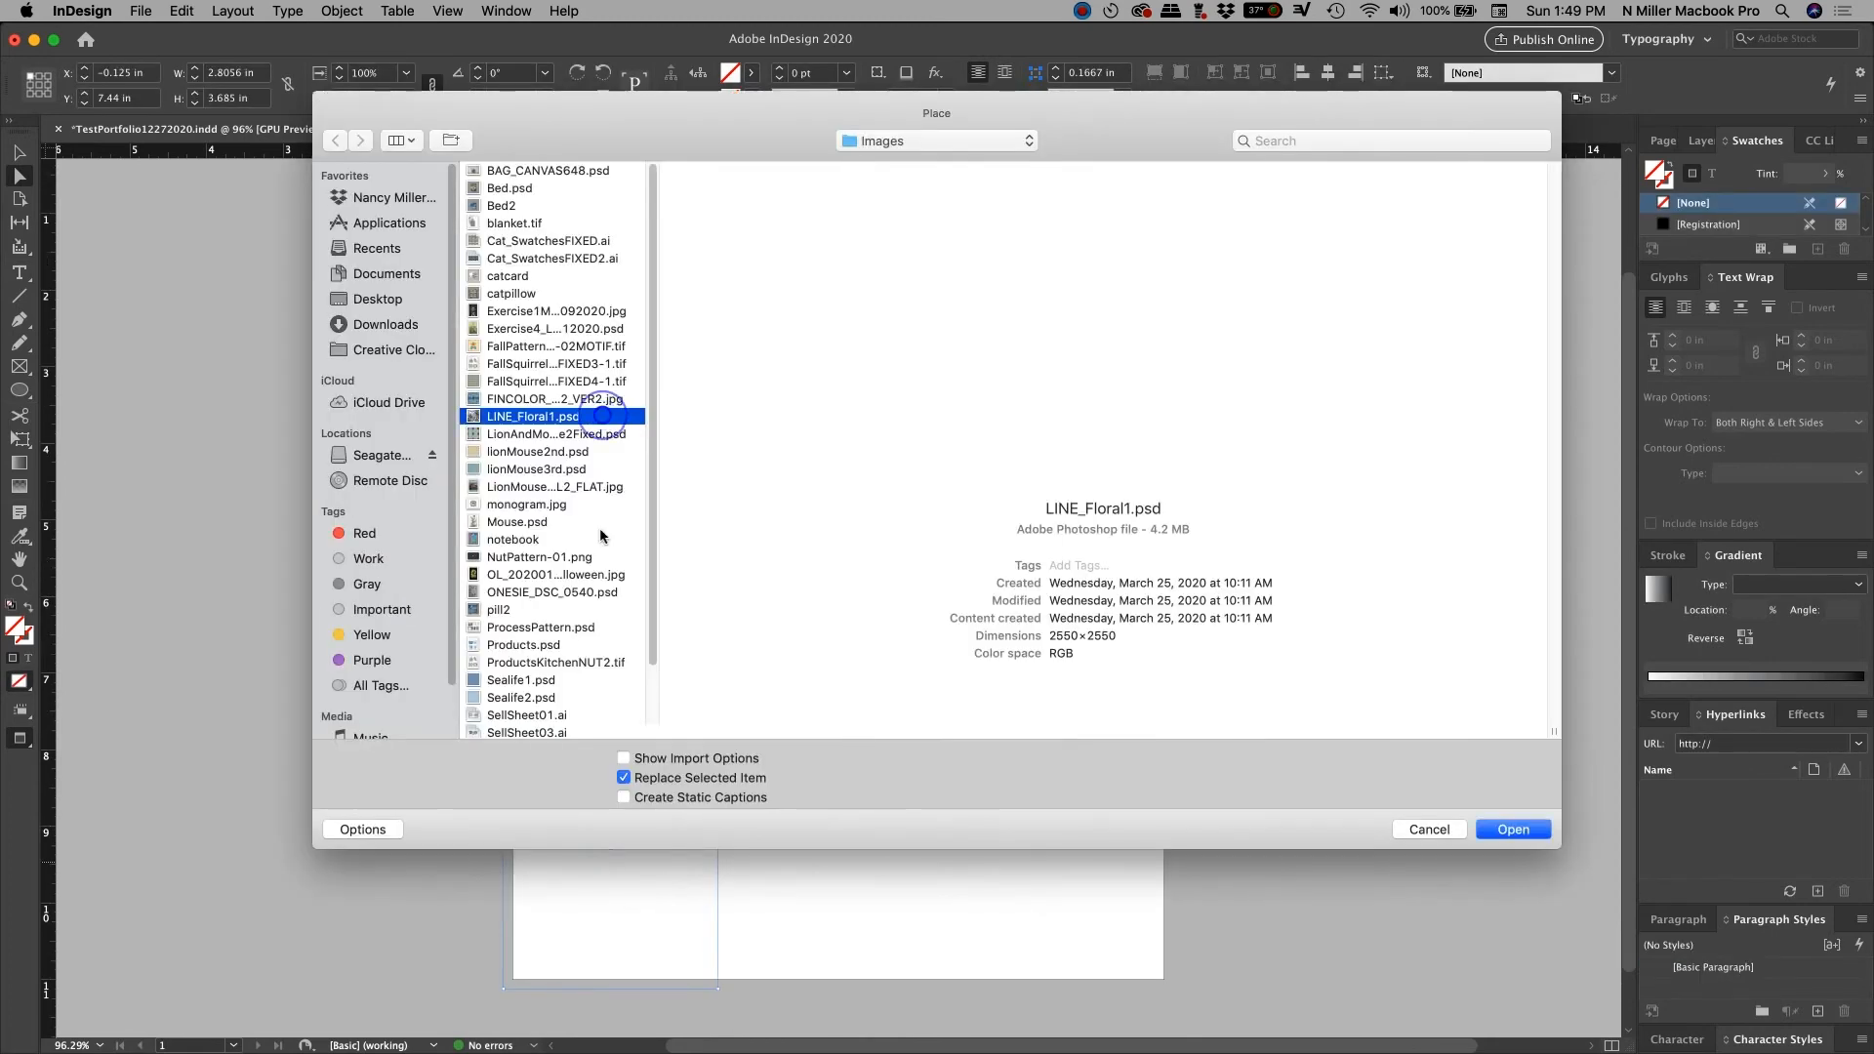
left_click(595, 437)
left_click(588, 453)
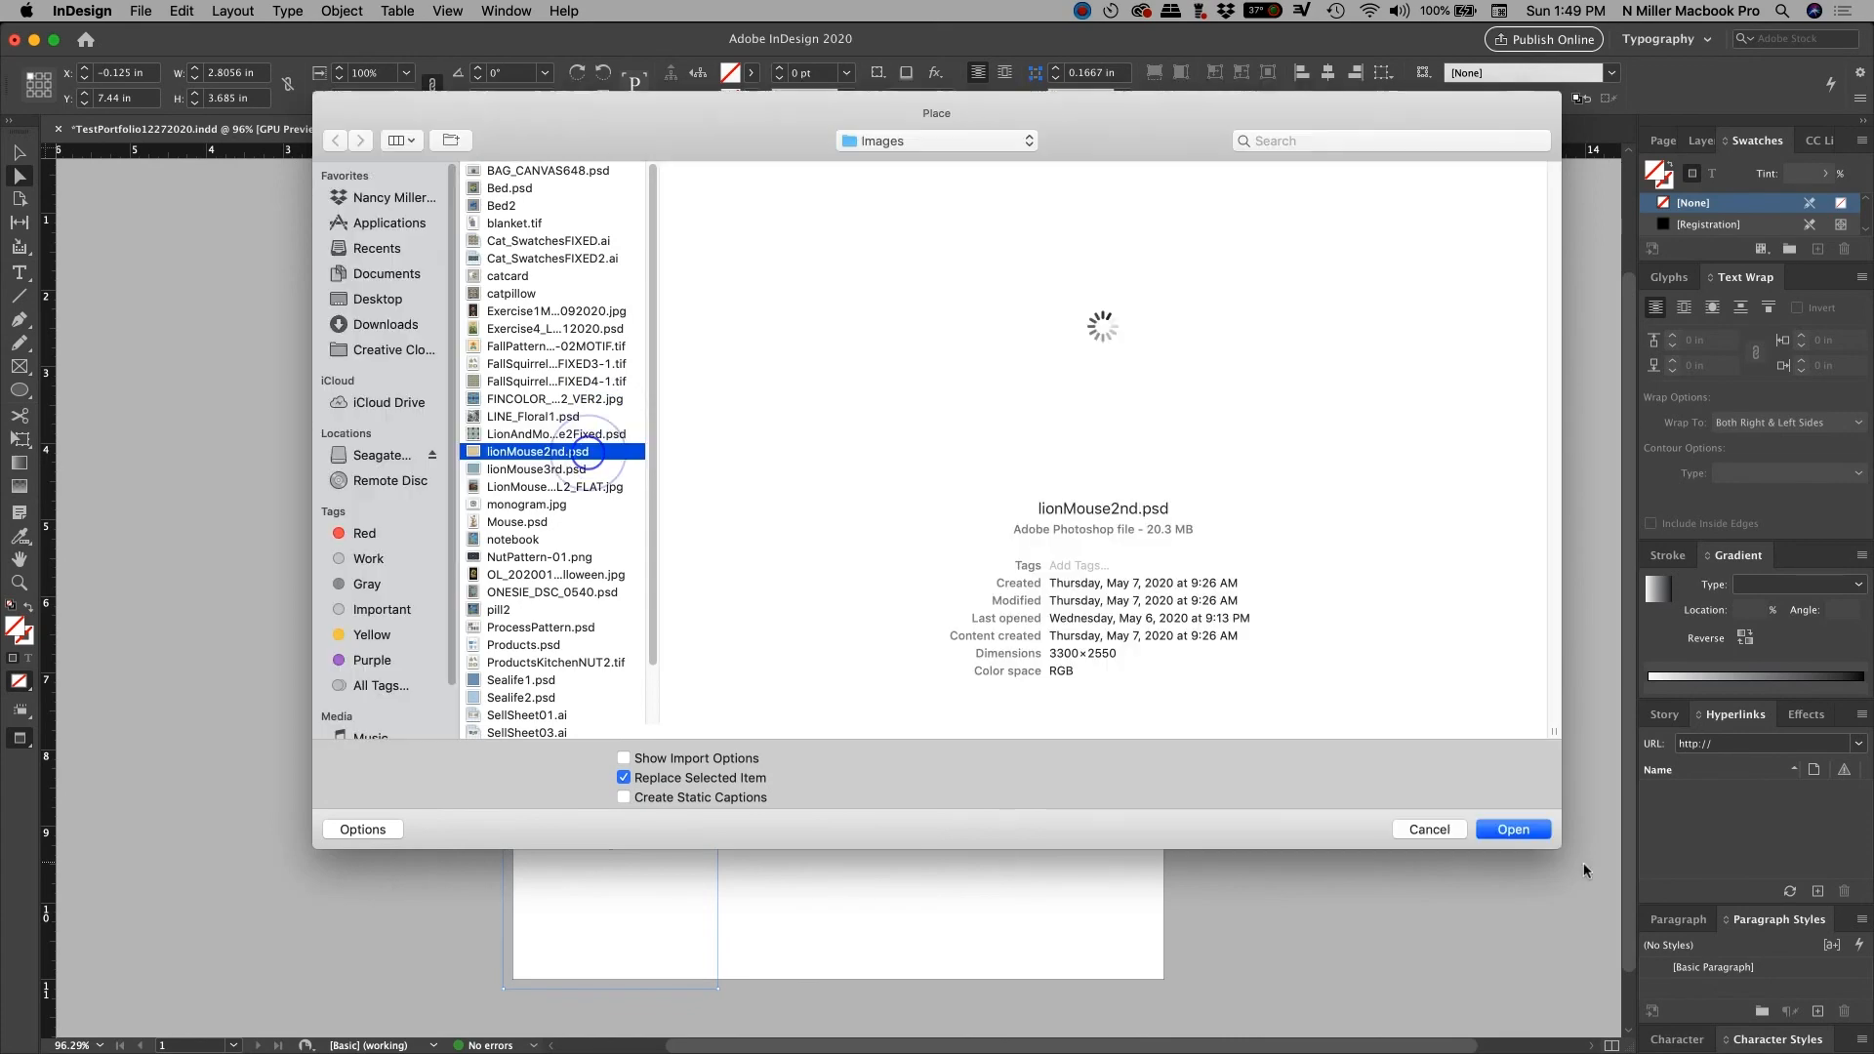
left_click(537, 681)
left_click(1514, 829)
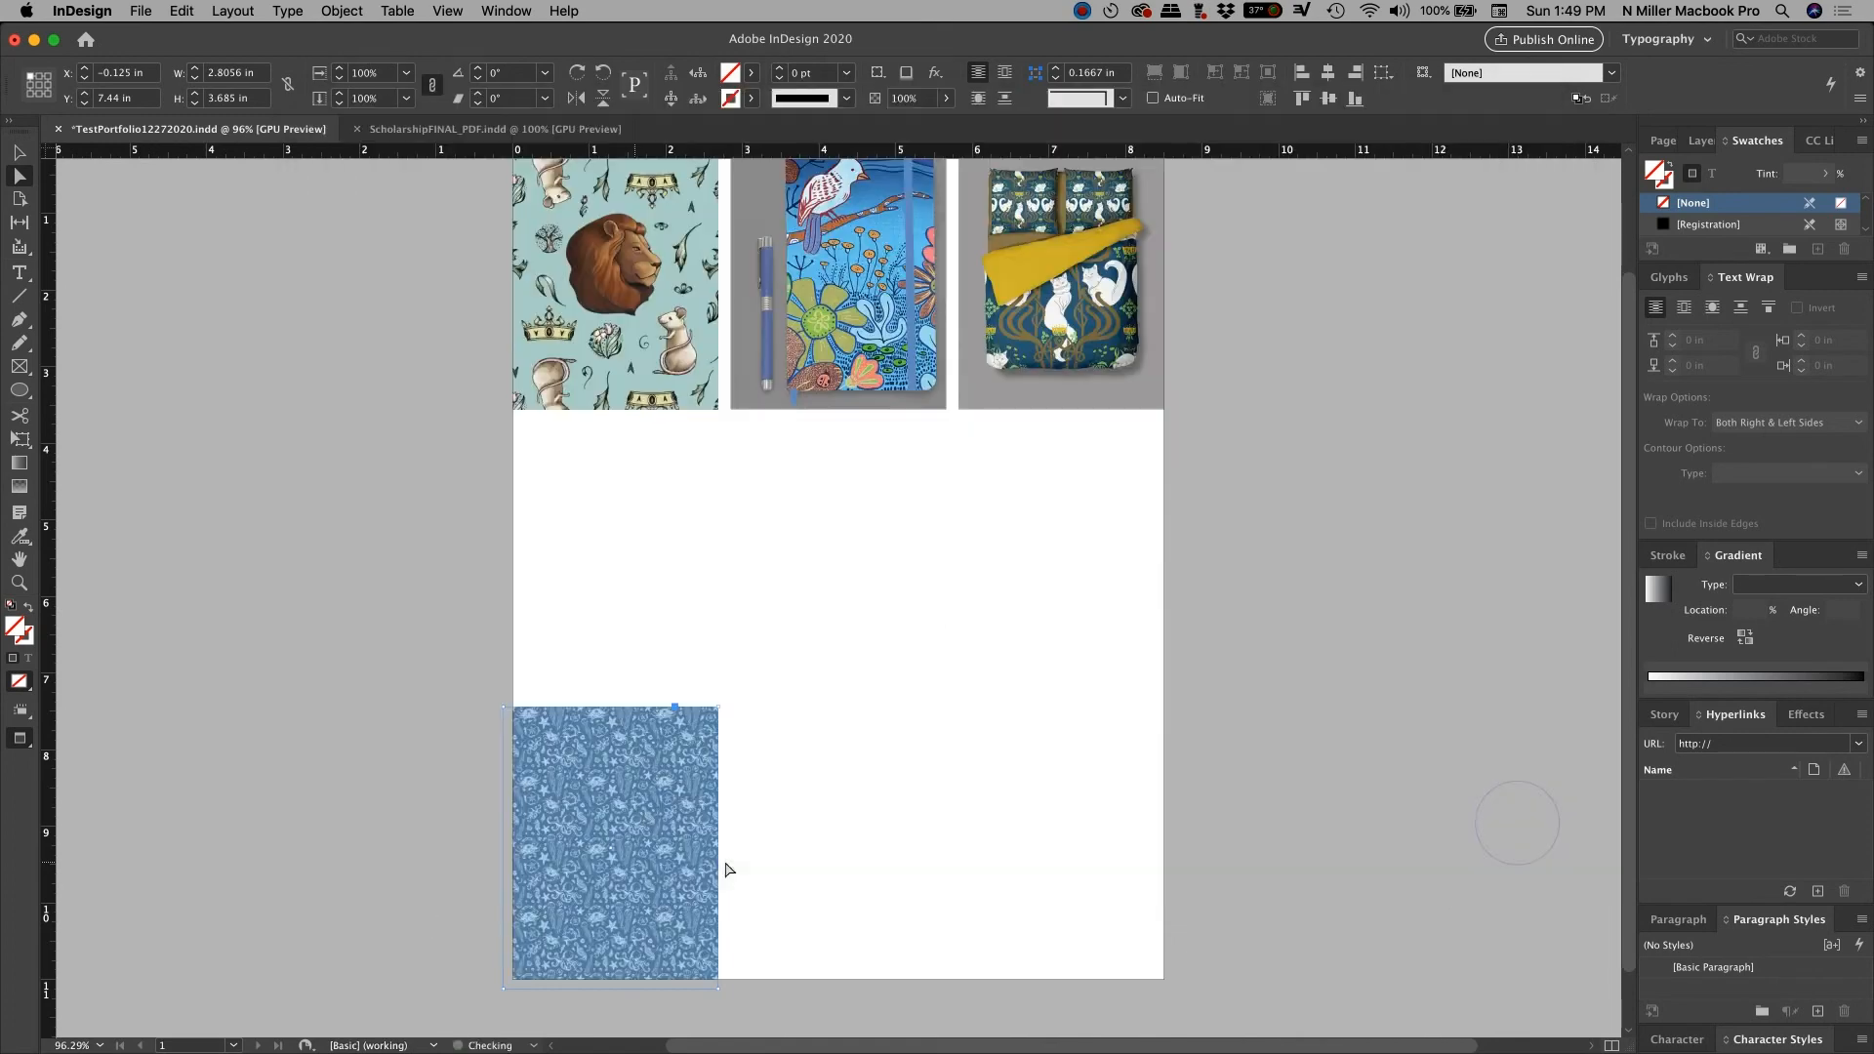
- Enlarge the sea-life pattern proportionally to about 79.8% and shift it up and left so it still covers its frame
left_click(649, 872)
key("alt+super+period")
key("alt+super+period")
key("alt+super+period")
key("alt+super+period")
key("alt+super+period")
key("alt+super+period")
key("alt+super+period")
key("alt+super+period")
key("alt+super+period")
left_click_drag(631, 877, 599, 811)
key("alt+super+period")
key("alt+super+period")
key("alt+super+period")
key("alt+super+period")
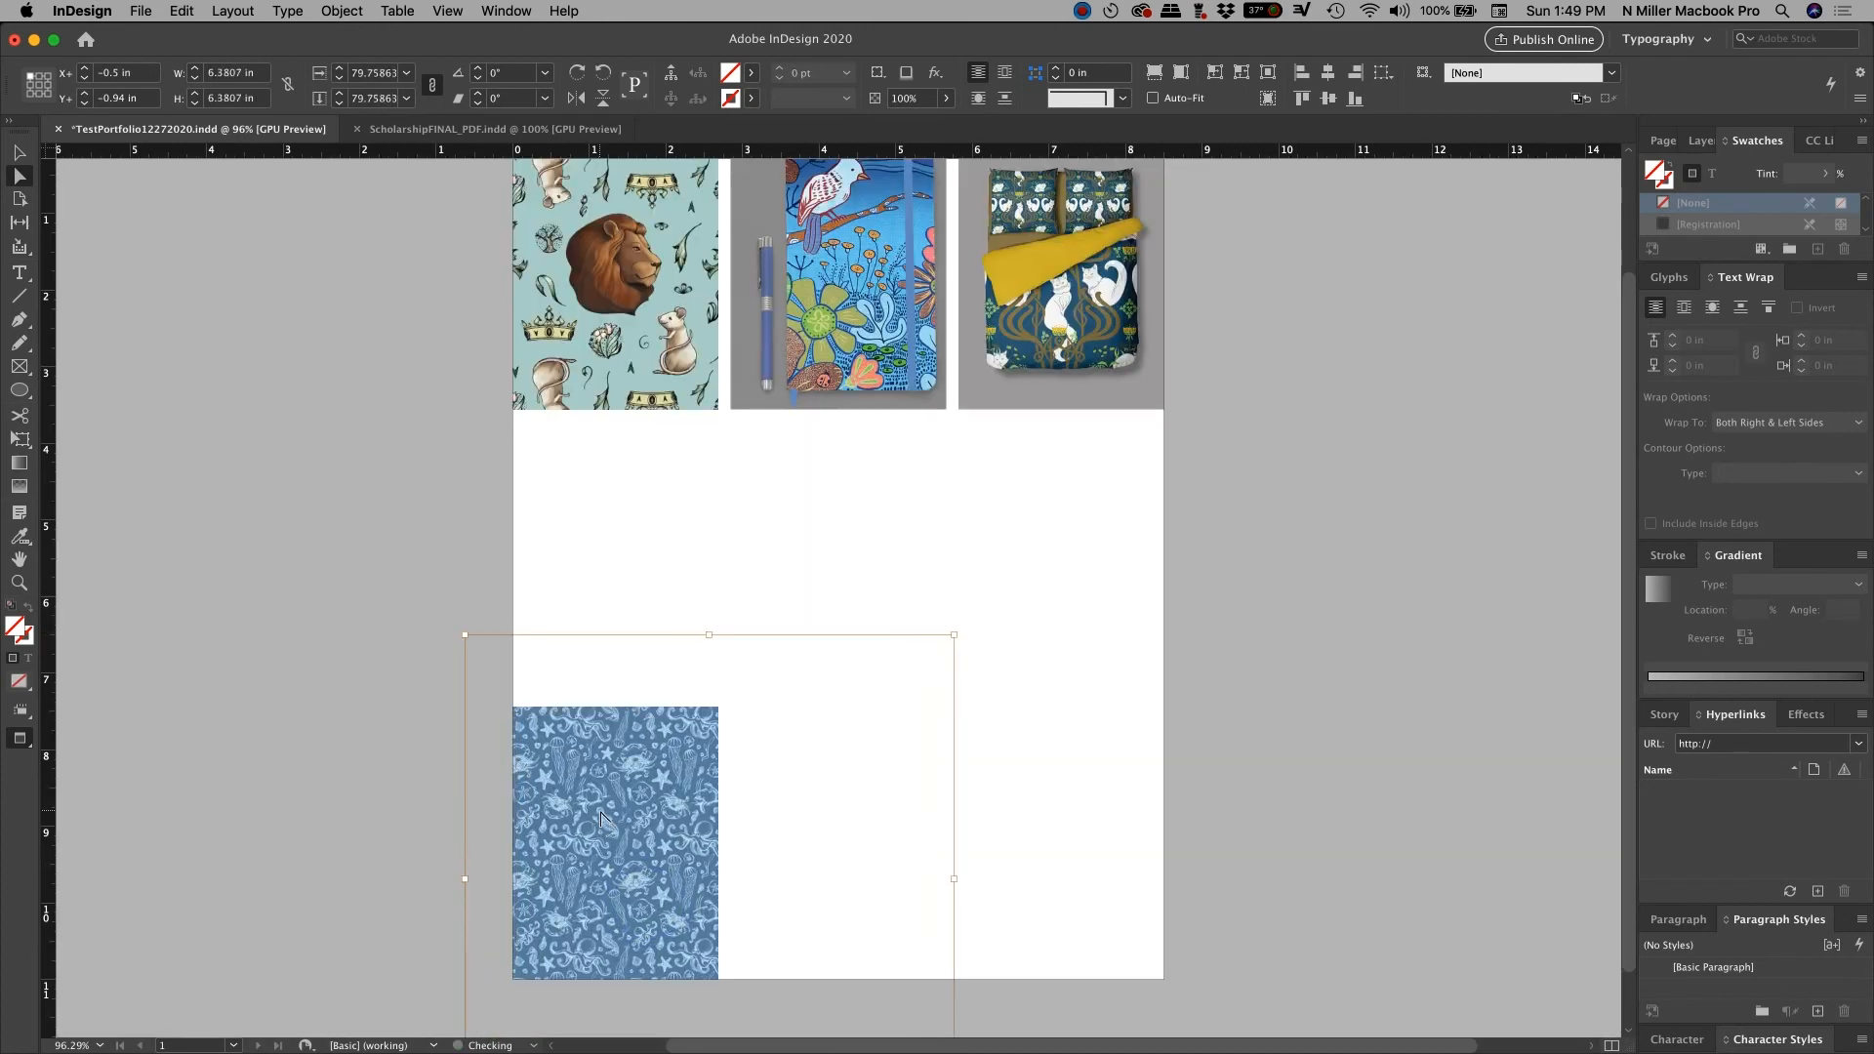
- Place the WallART mouse PSD from the Images folder in the bottom-middle frame
left_click(884, 889)
key("super+d")
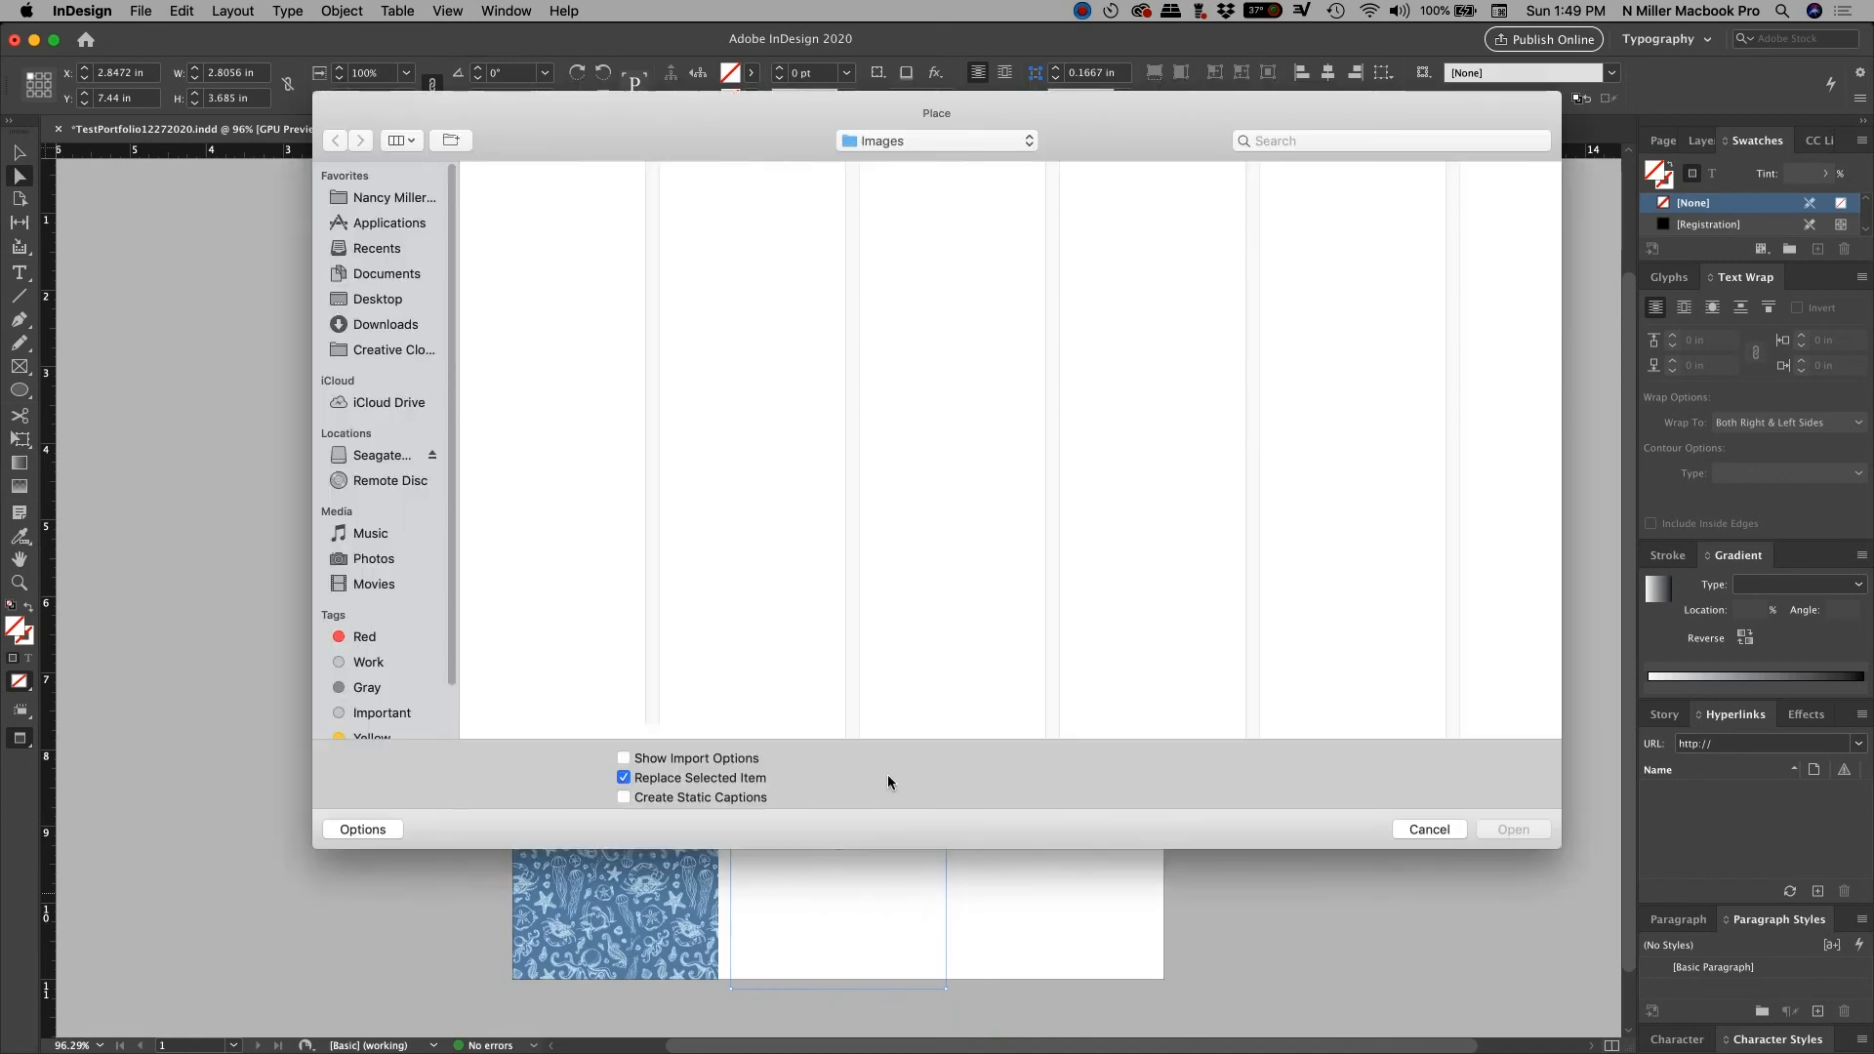
left_click(587, 645)
scroll(588, 673, "down", 2)
left_click(588, 676)
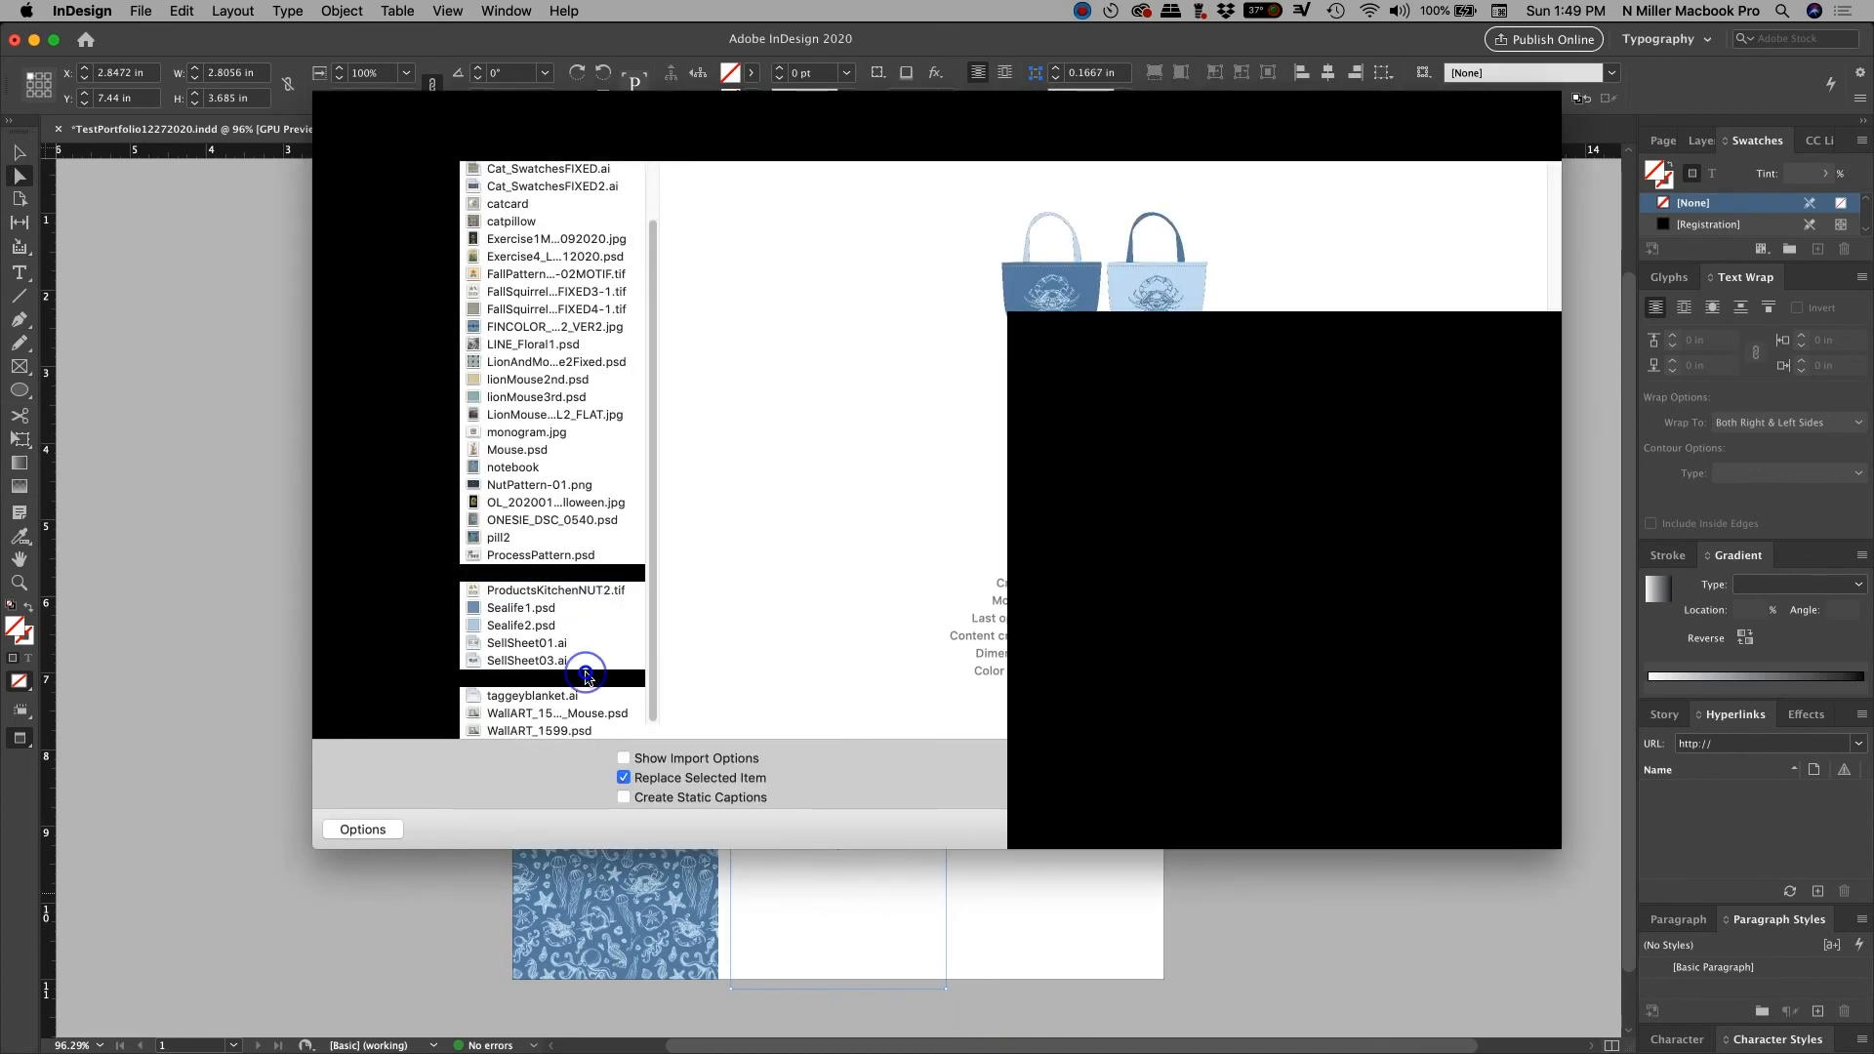
left_click(557, 713)
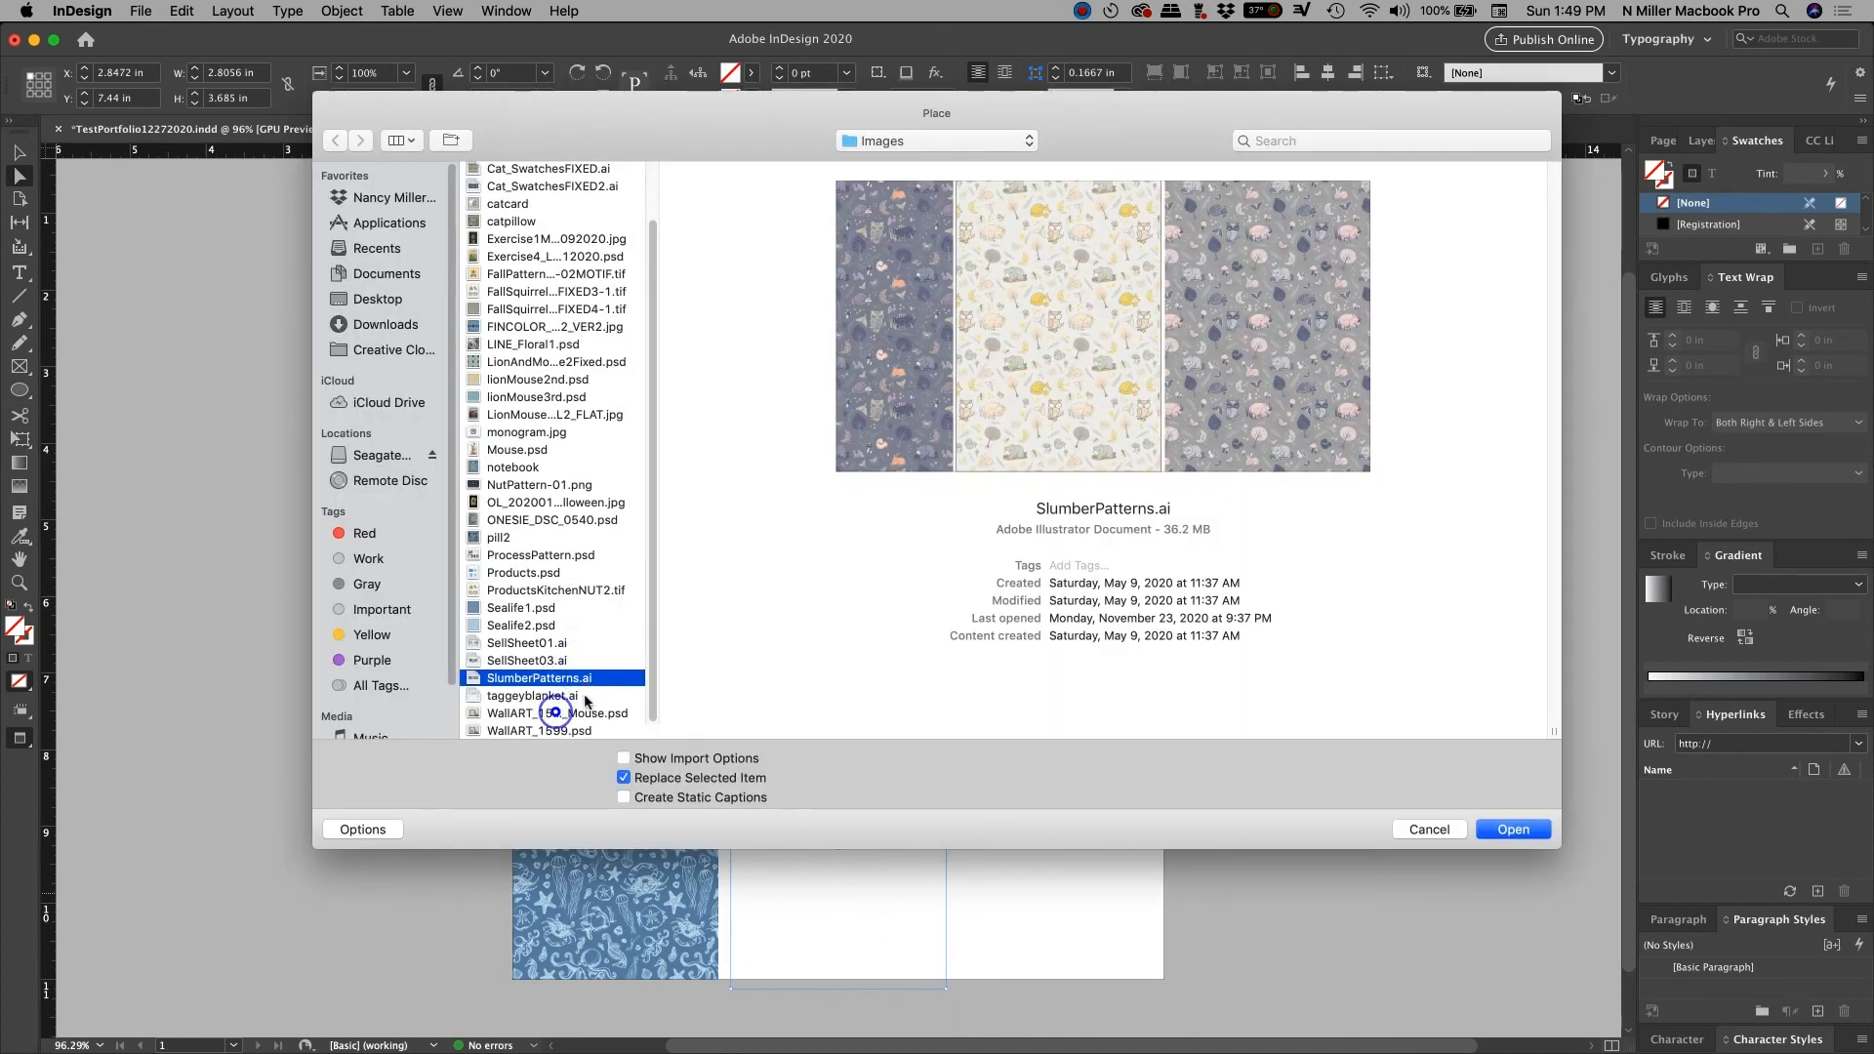
left_click(1514, 829)
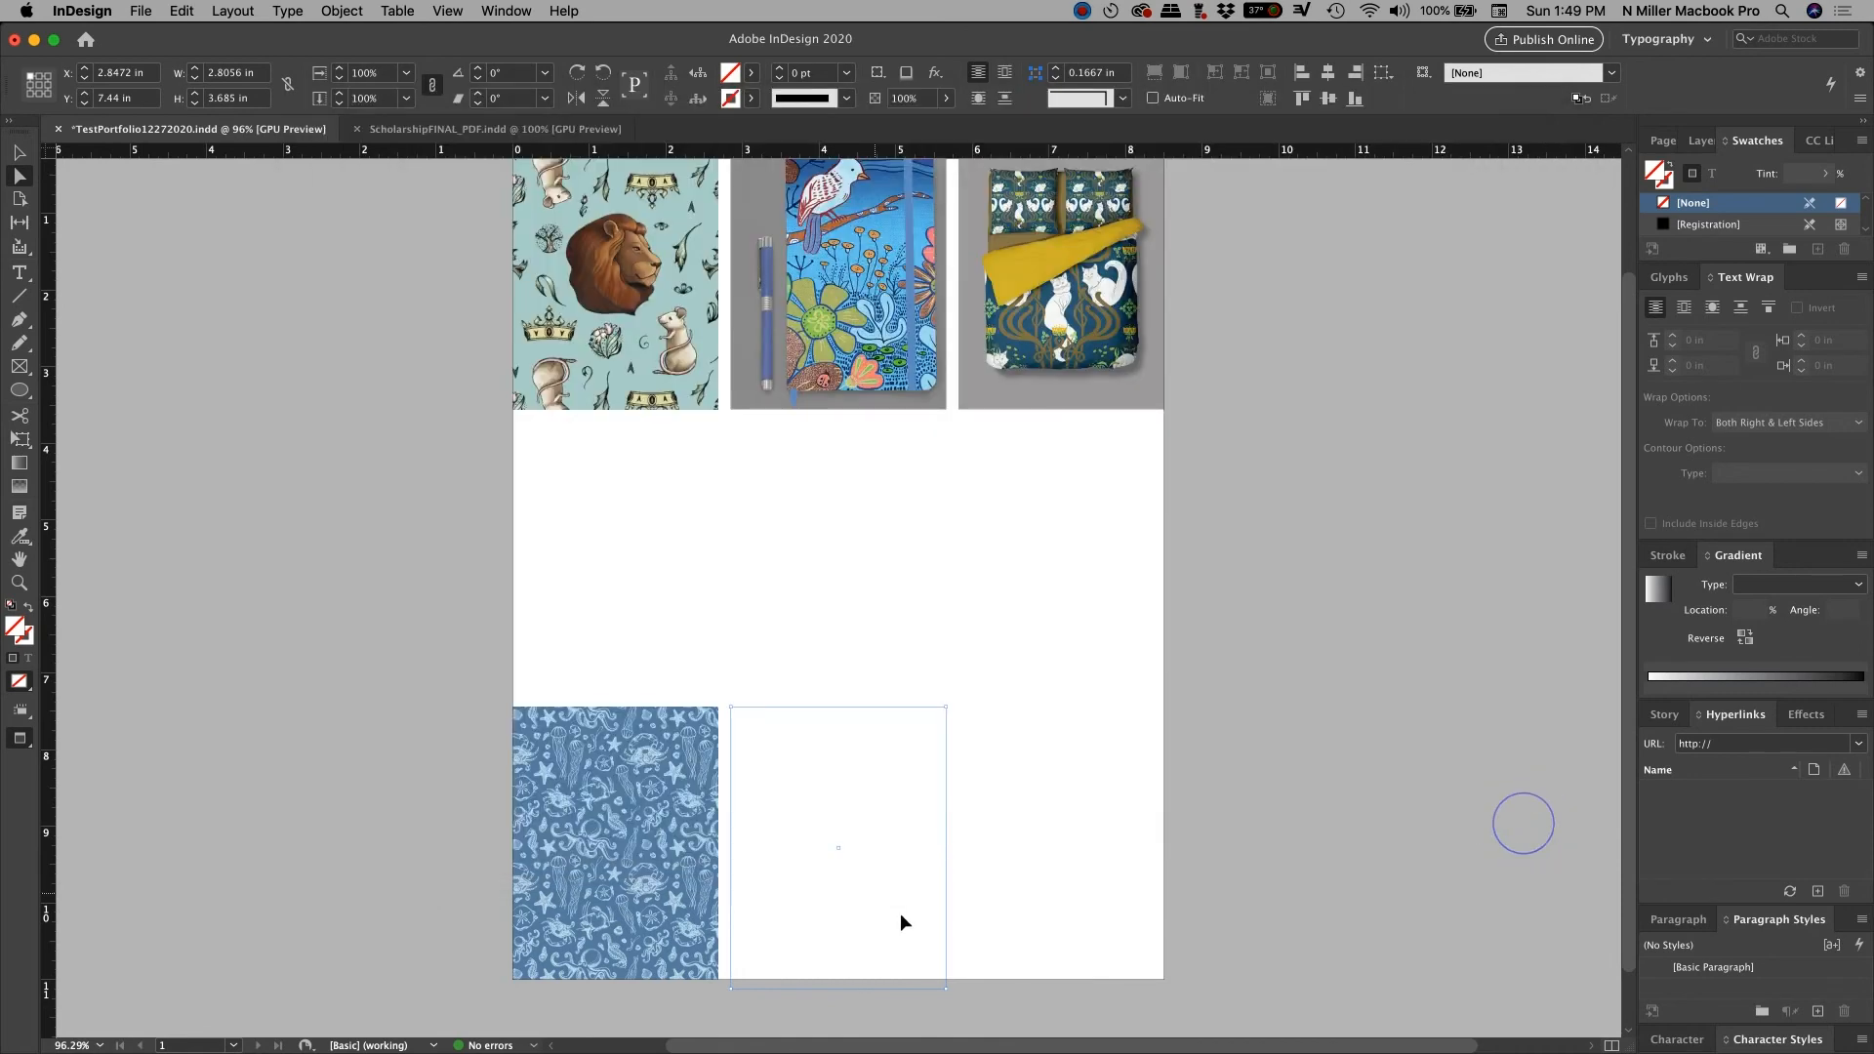
- Shift the wall art image right within its frame and reduce it proportionally to about 30.9%, keeping the framed mouse print centred
left_click(900, 911)
left_click_drag(824, 891, 891, 911)
key("super+alt+comma")
key("super+alt+comma")
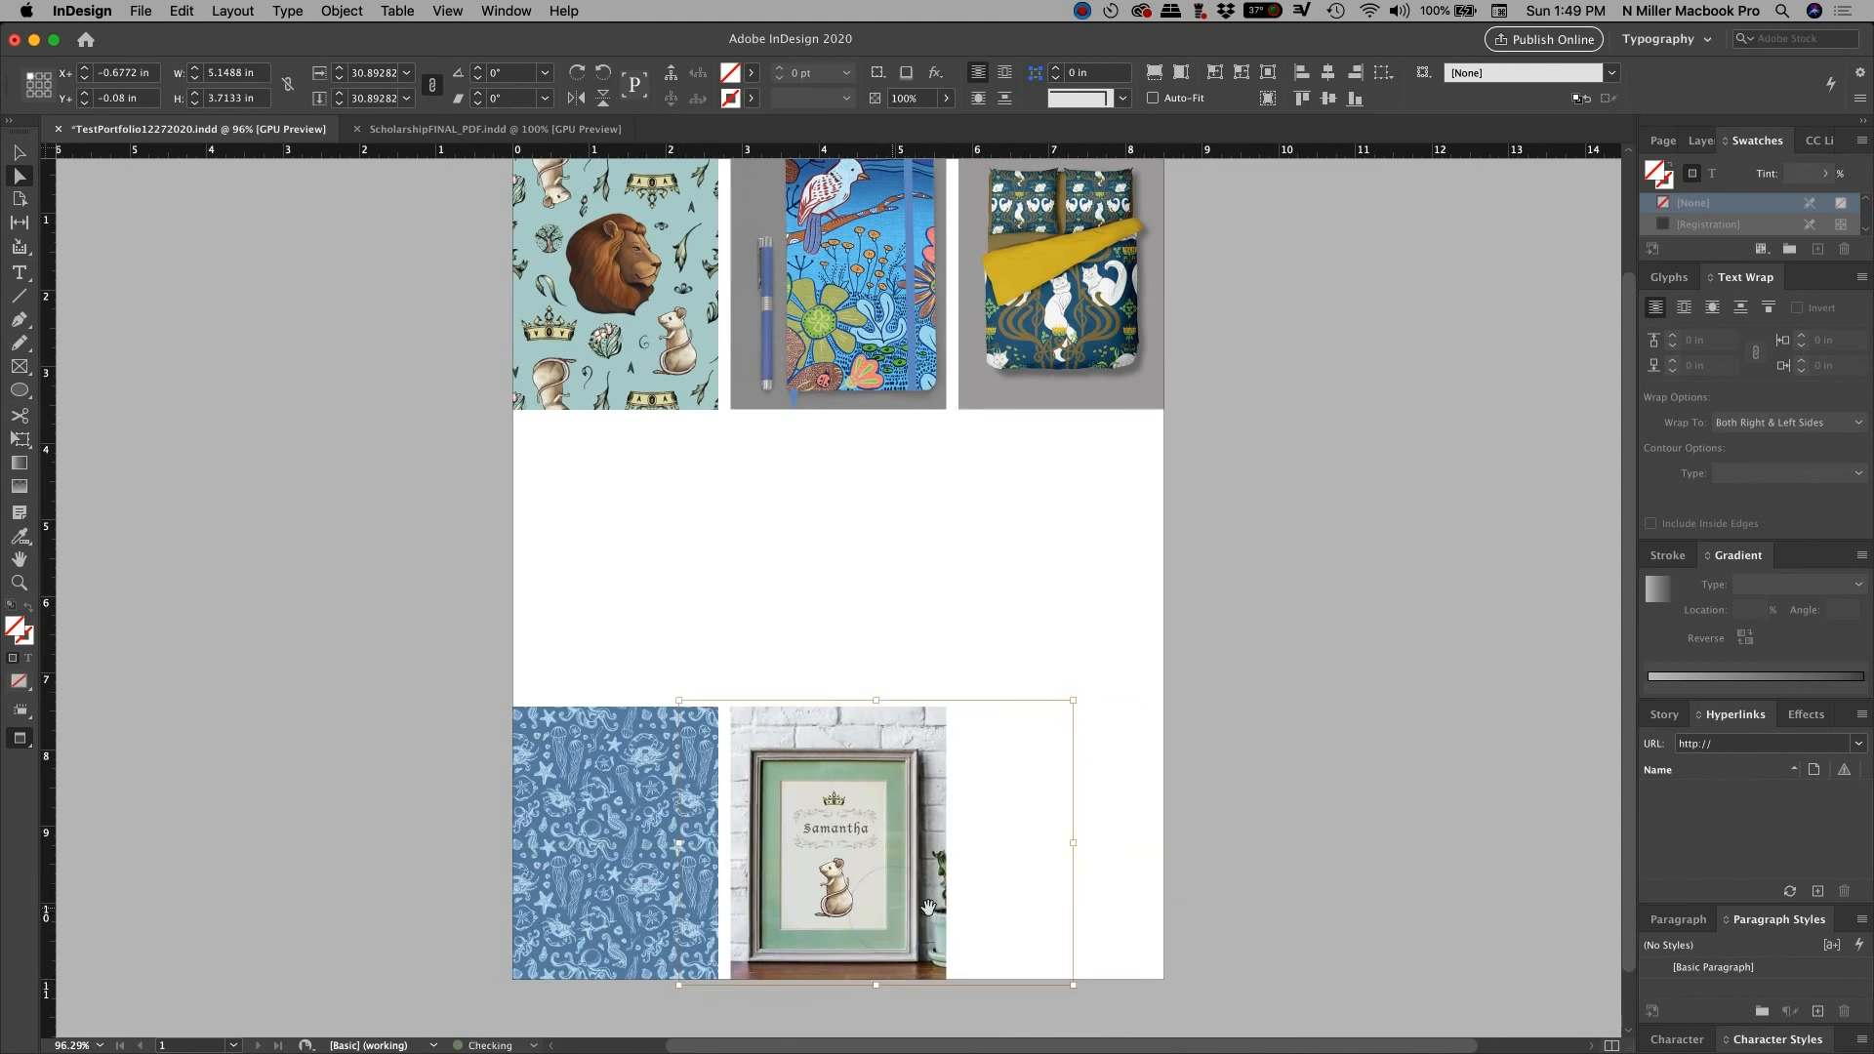
- Place ONESIE_DSC_0540.psd from the Images folder in the bottom-right frame
left_click(1095, 901)
key("super+d")
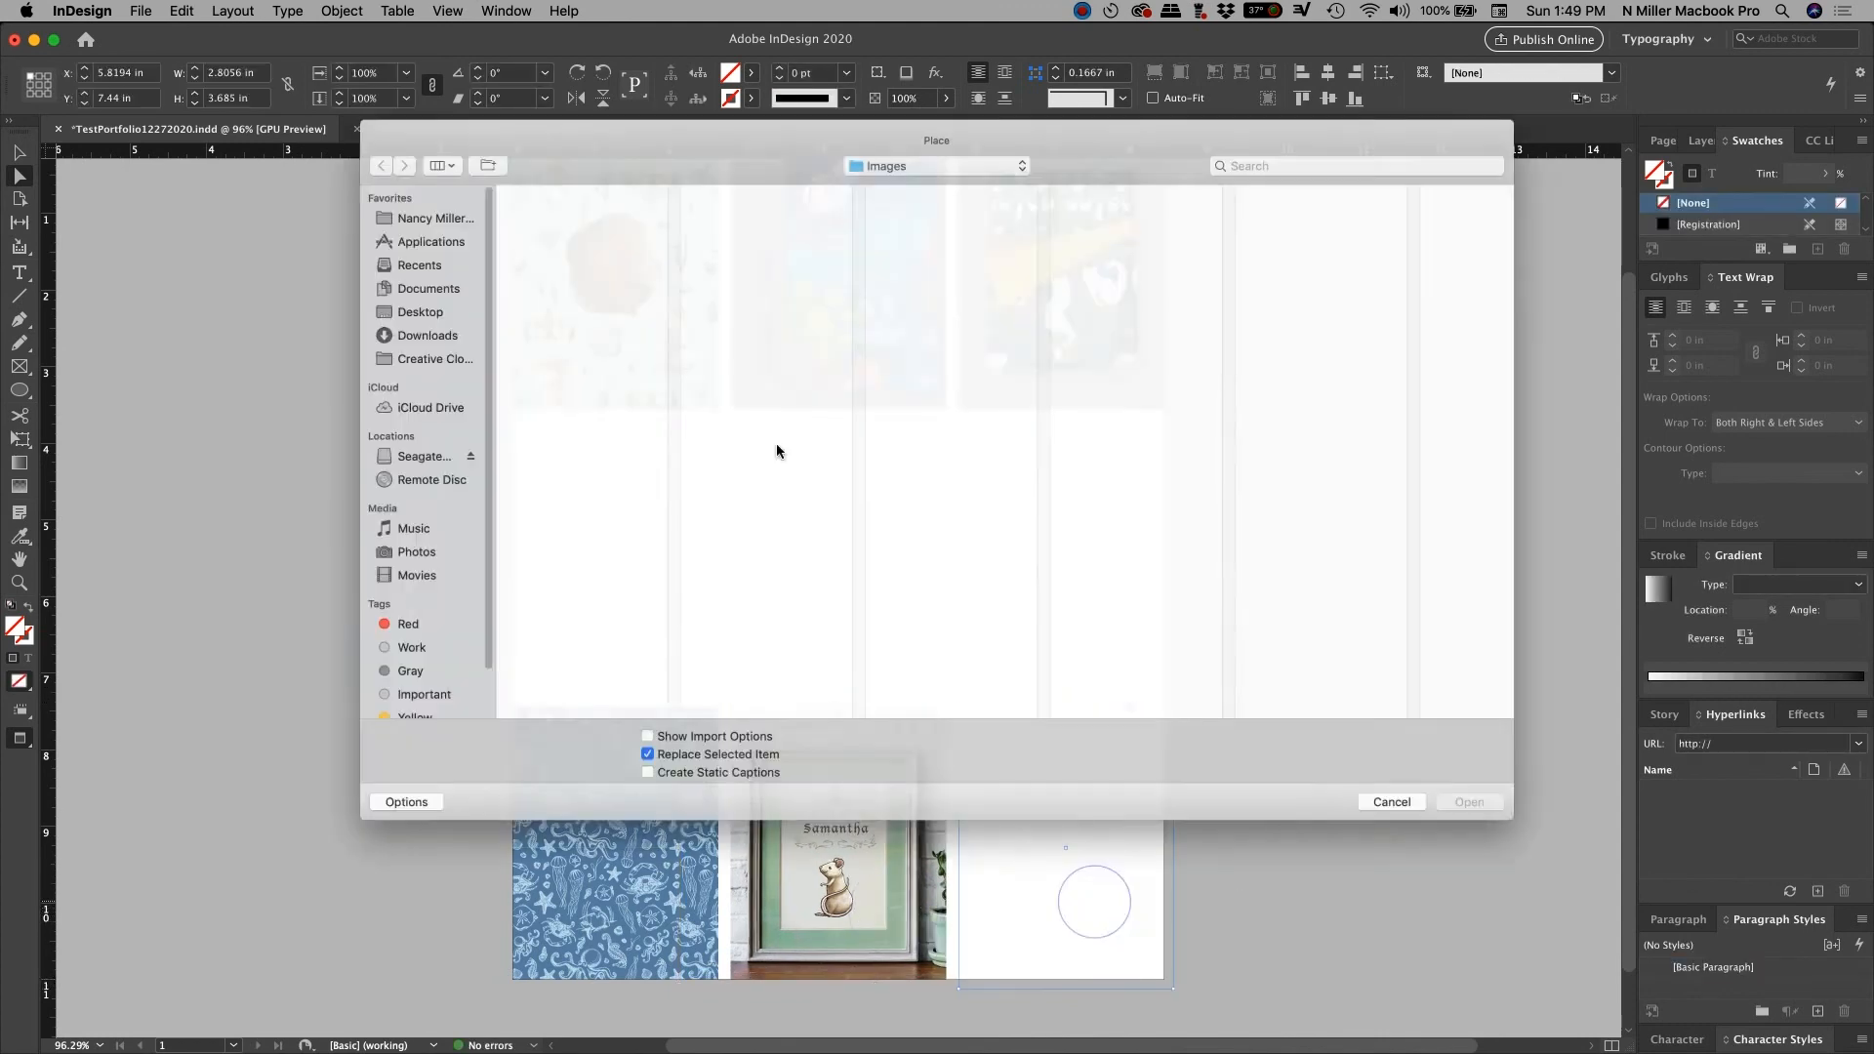
left_click(507, 434)
left_click(577, 467)
left_click(566, 503)
left_click(564, 539)
left_click(582, 591)
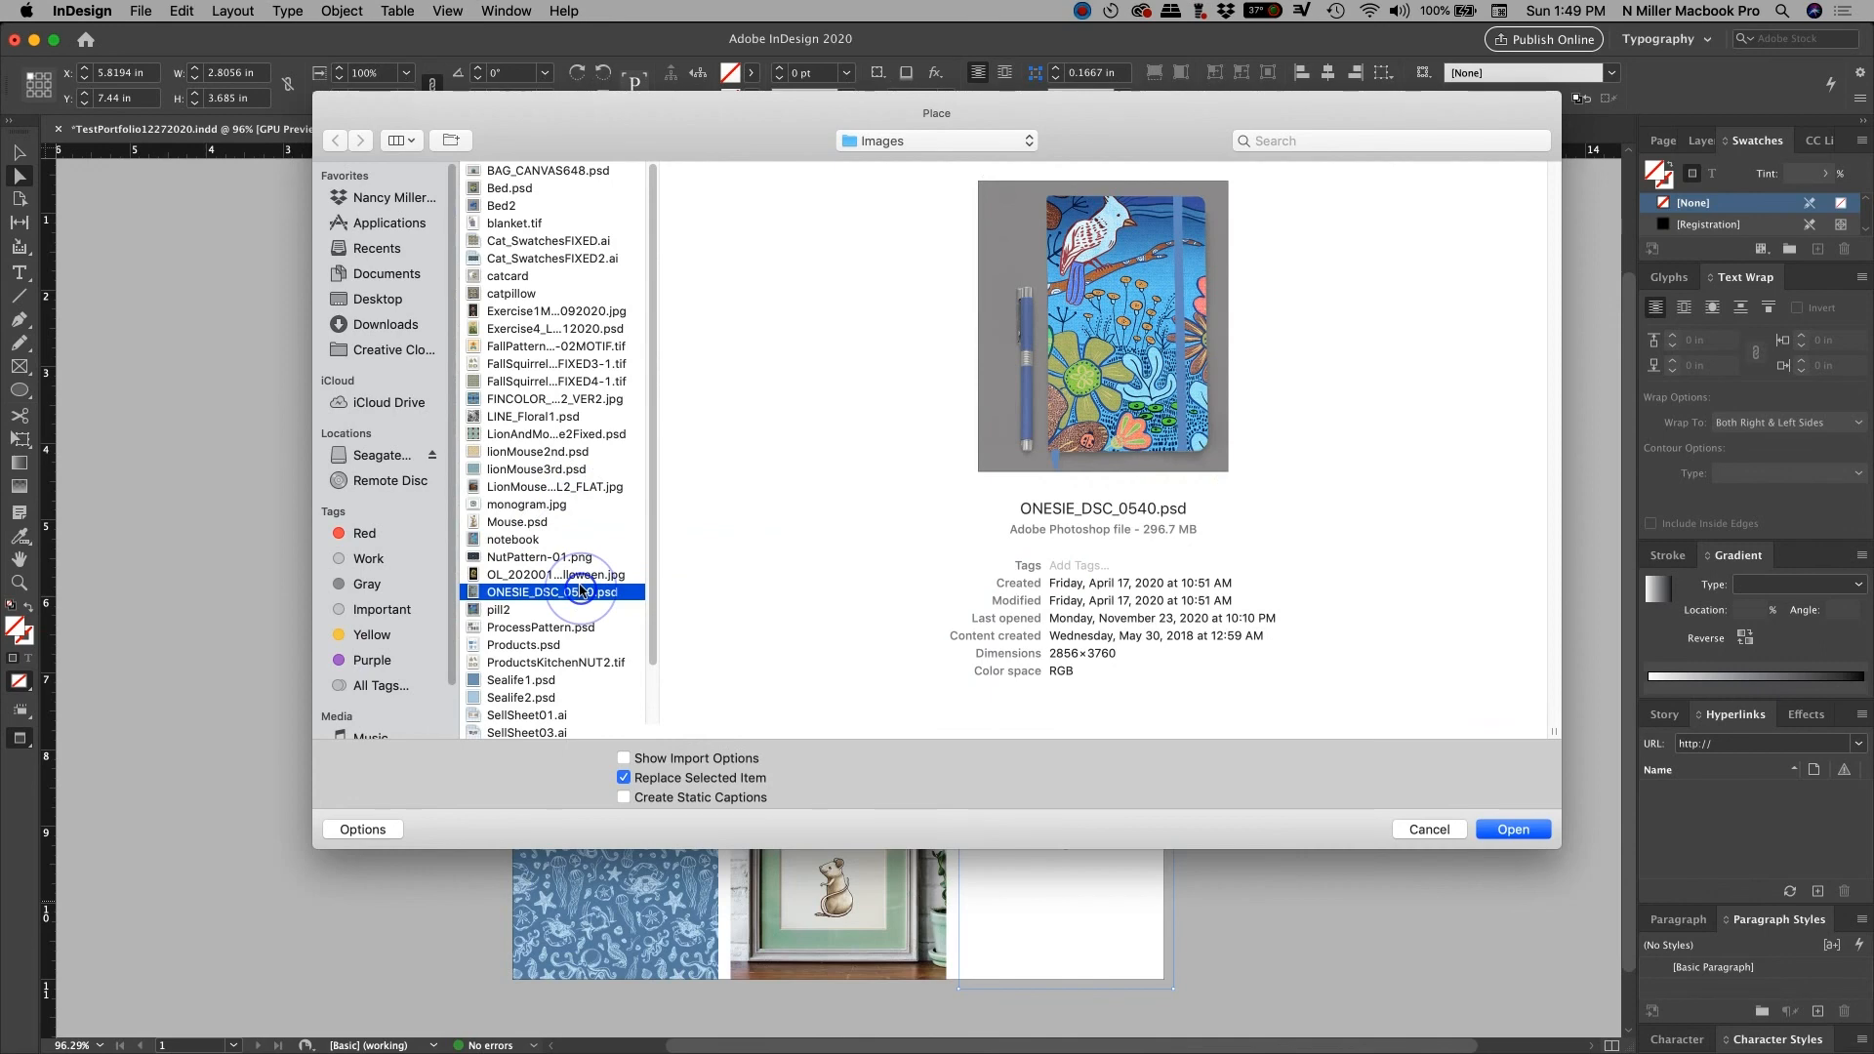
left_click(1513, 830)
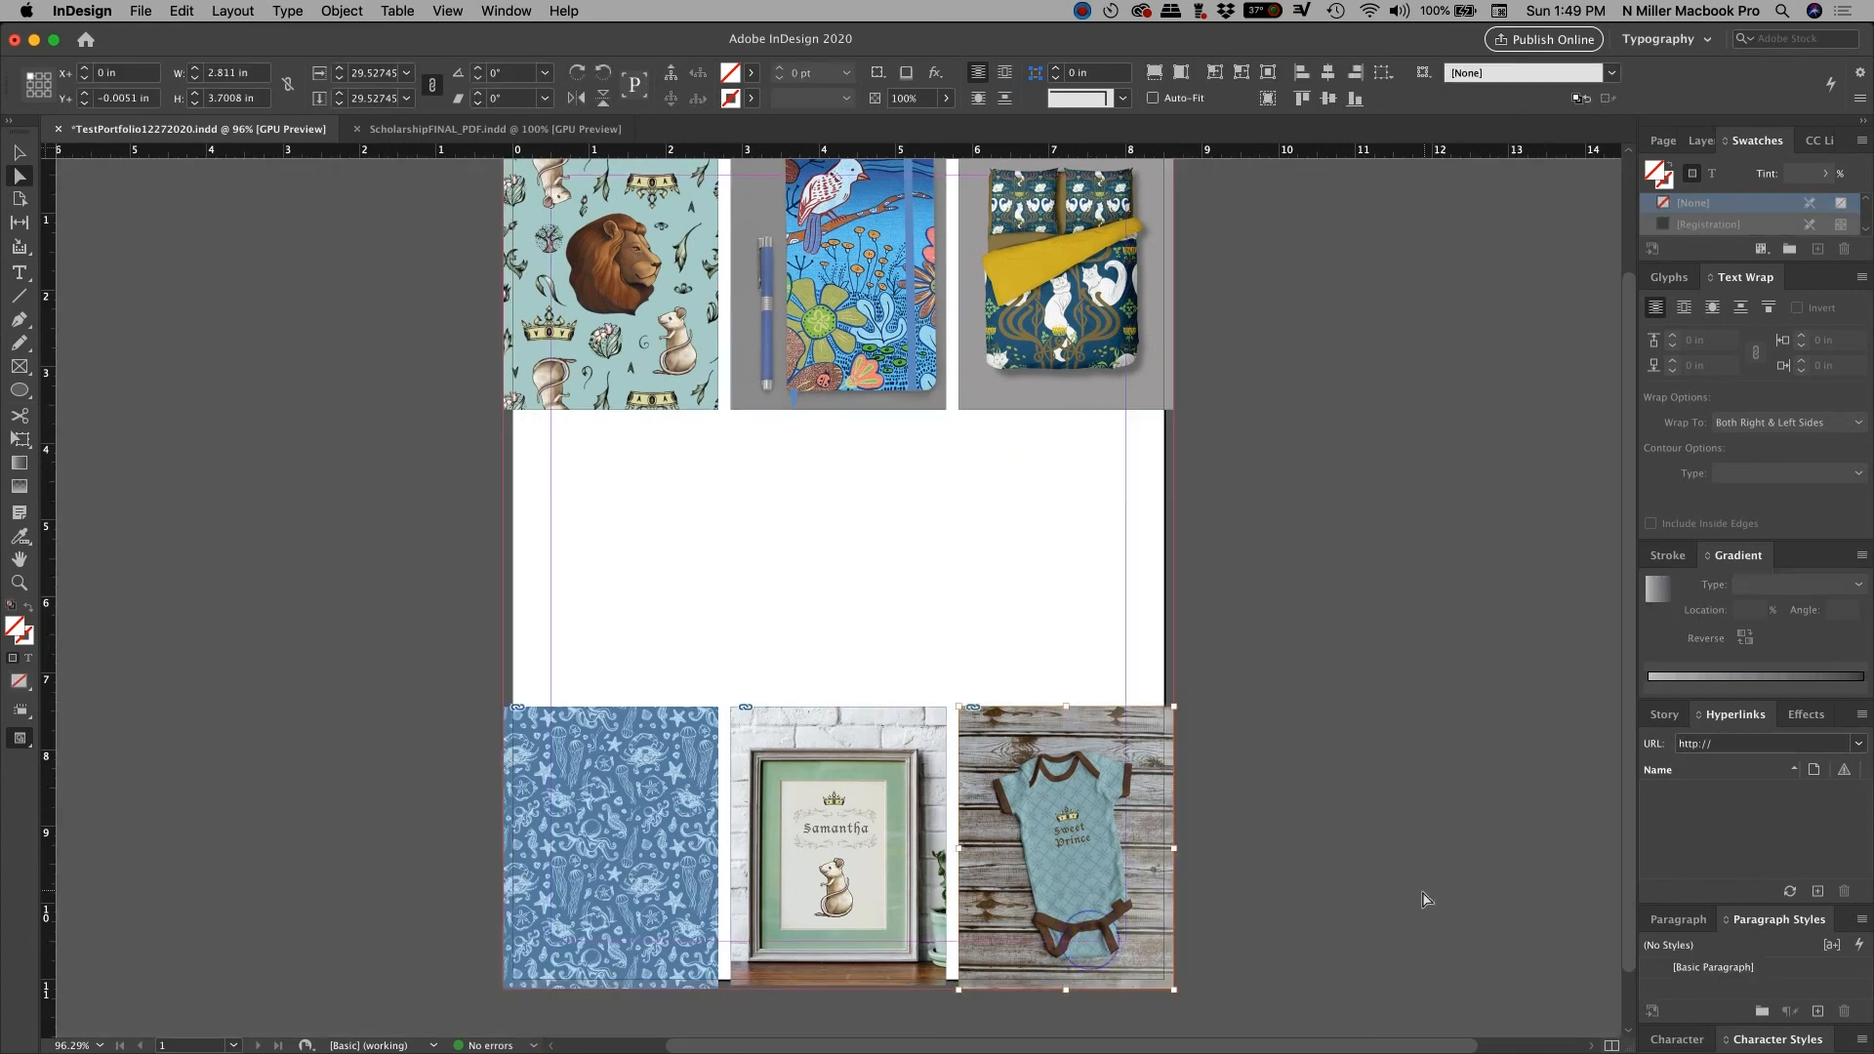
- Switch the page to Preview mode and deselect the onesie image
key("w")
left_click(1424, 894)
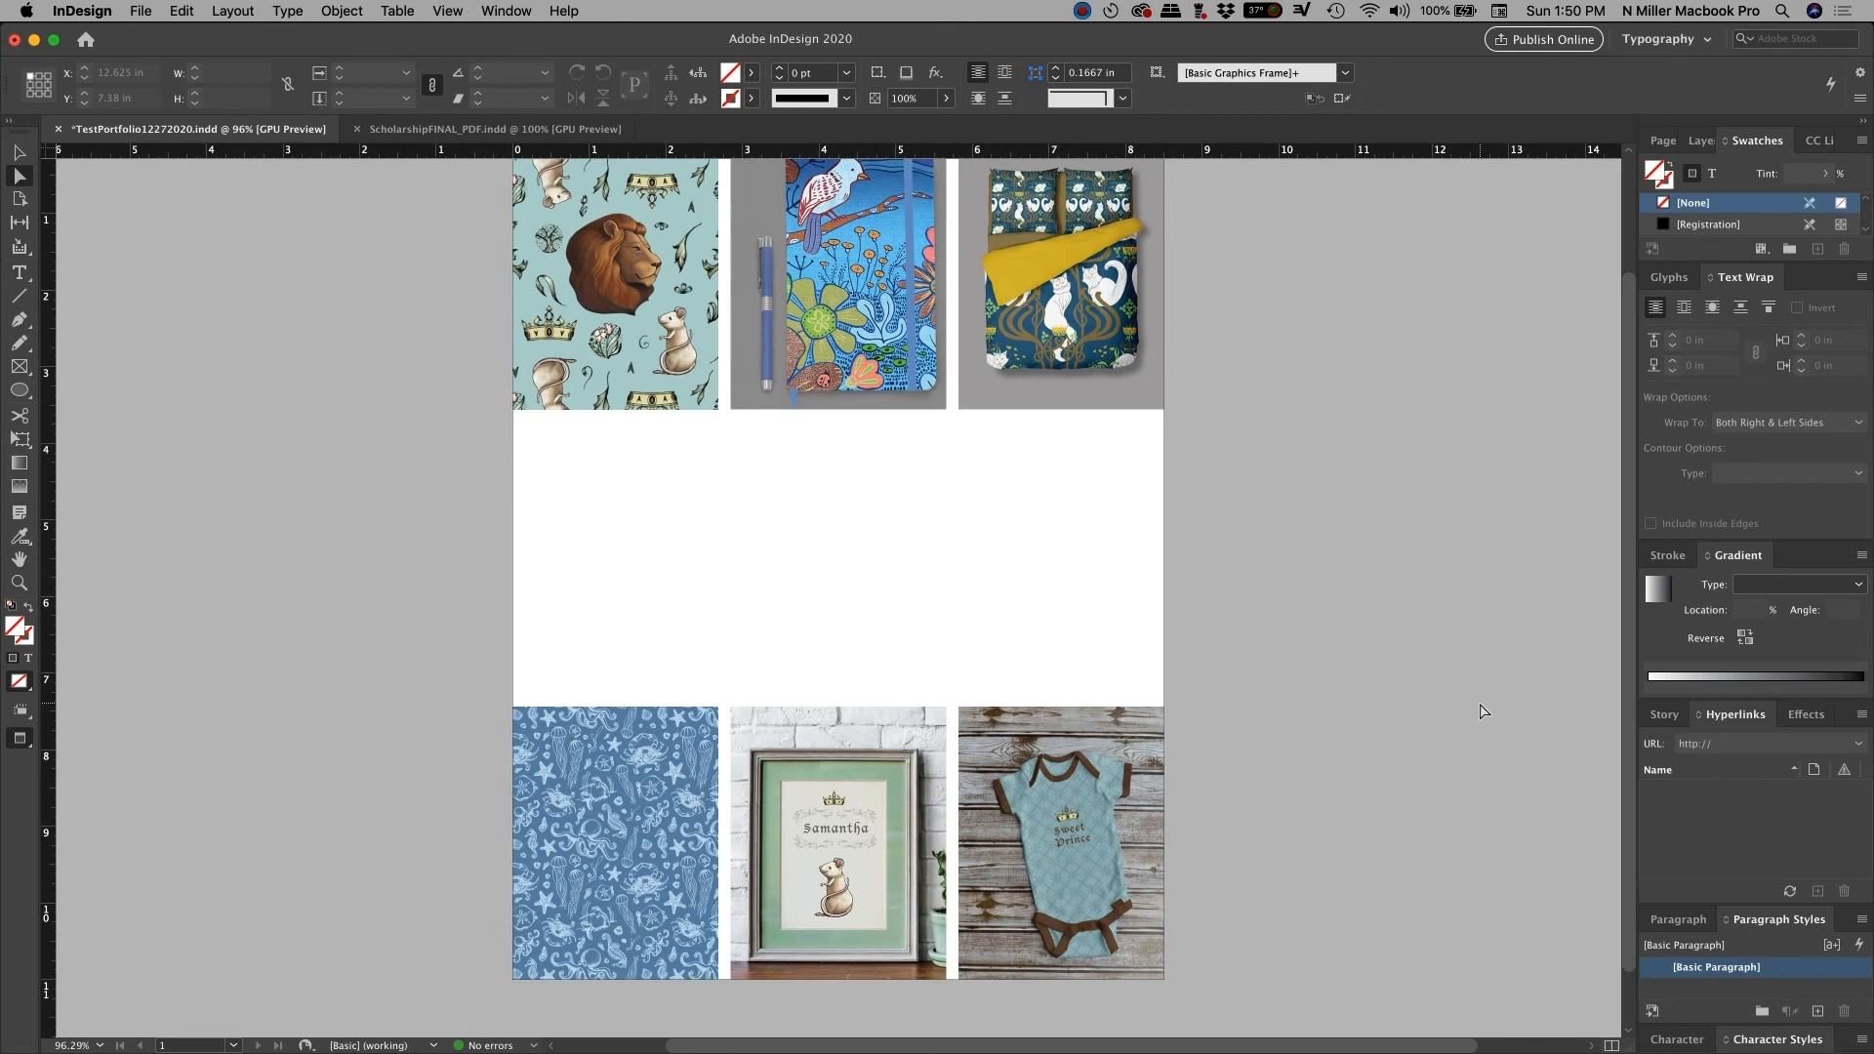
left_click(1082, 11)
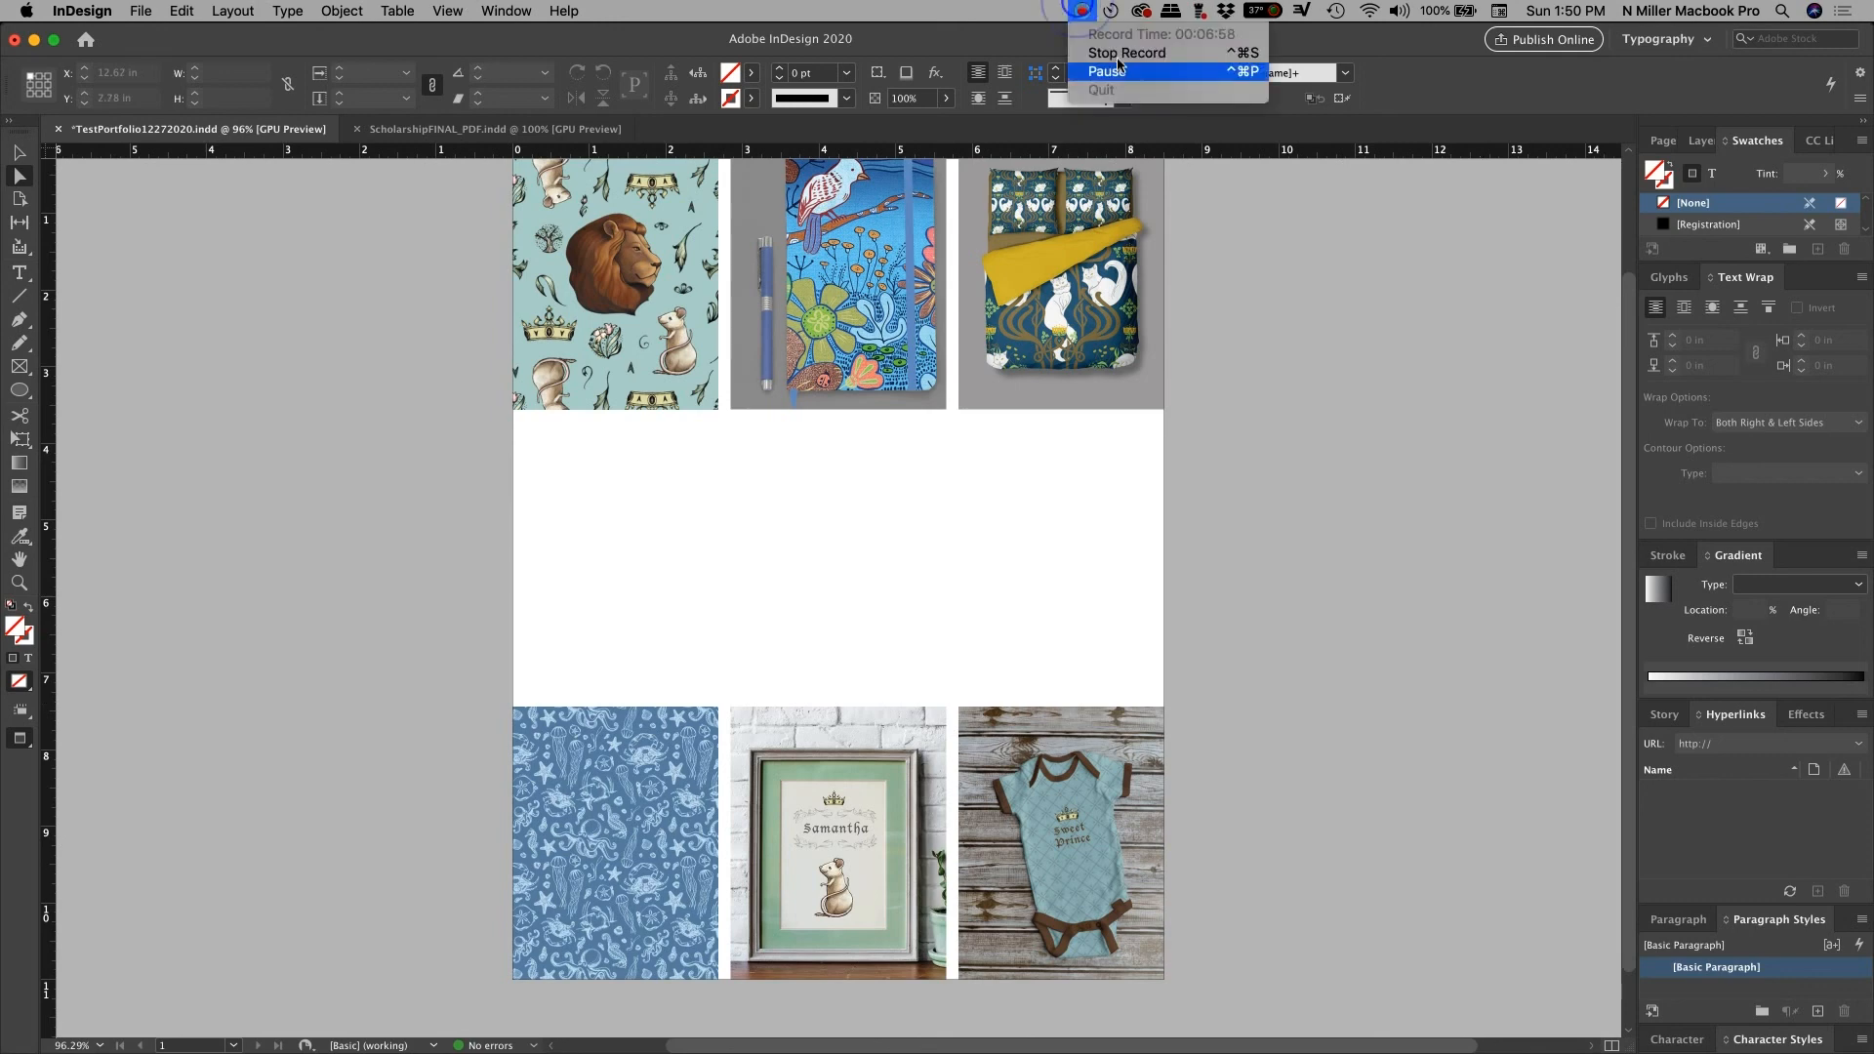